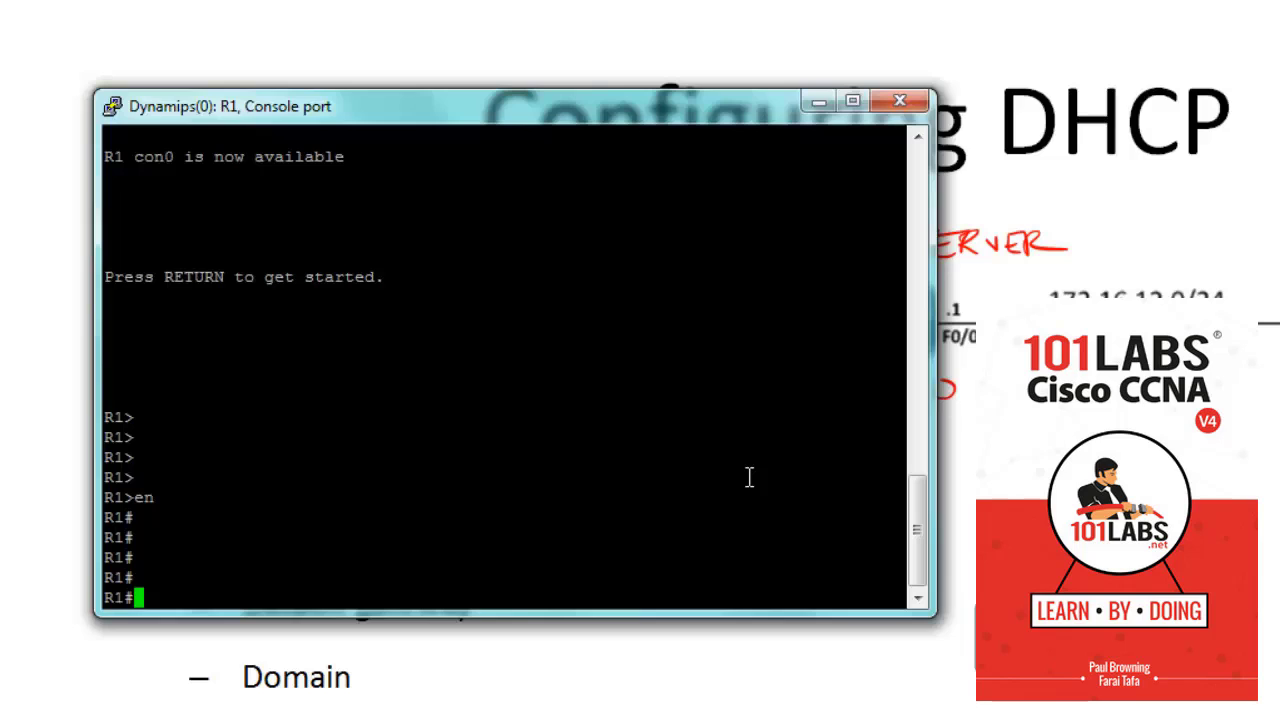
Step: Enter configuration mode and give FastEthernet0/0 the address 172.16.12.1 255.255.255.0
{"action": "type", "text": "conf t"}
{"action": "key", "text": "Return"}
{"action": "key", "text": "Return"}
{"action": "key", "text": "Return"}
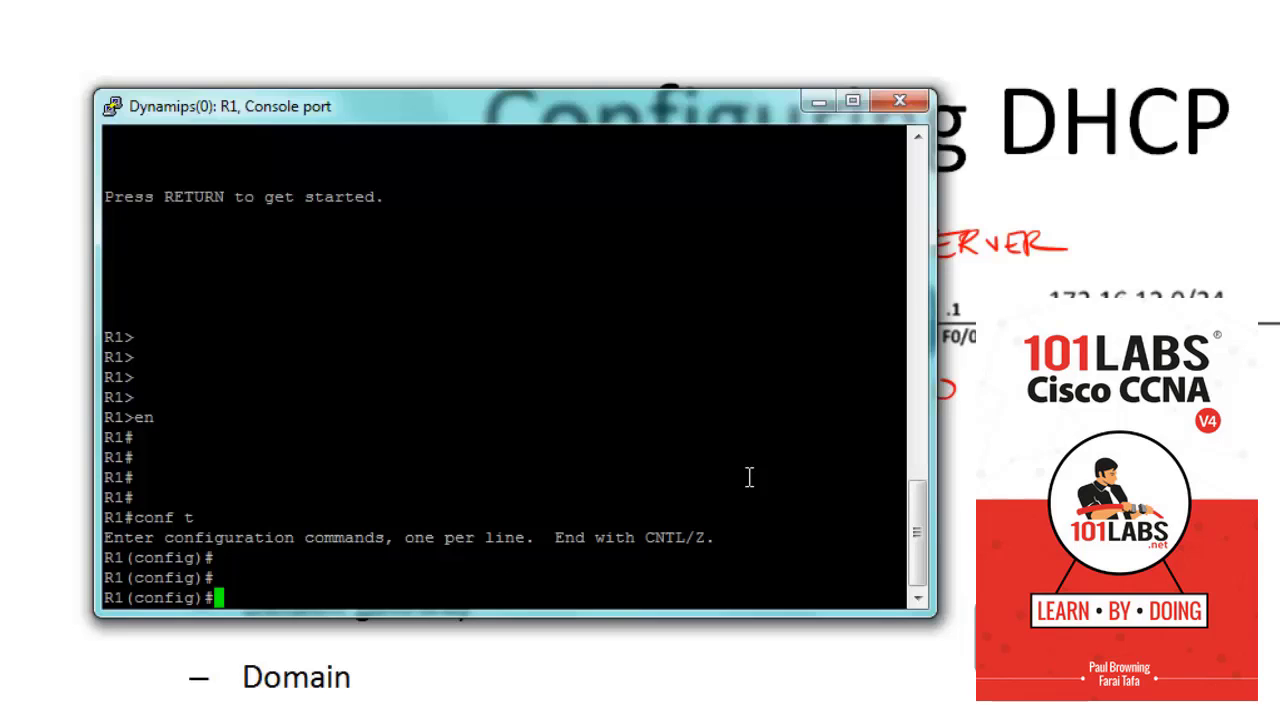
{"action": "type", "text": "int f0/0"}
{"action": "key", "text": "Return"}
{"action": "key", "text": "Return"}
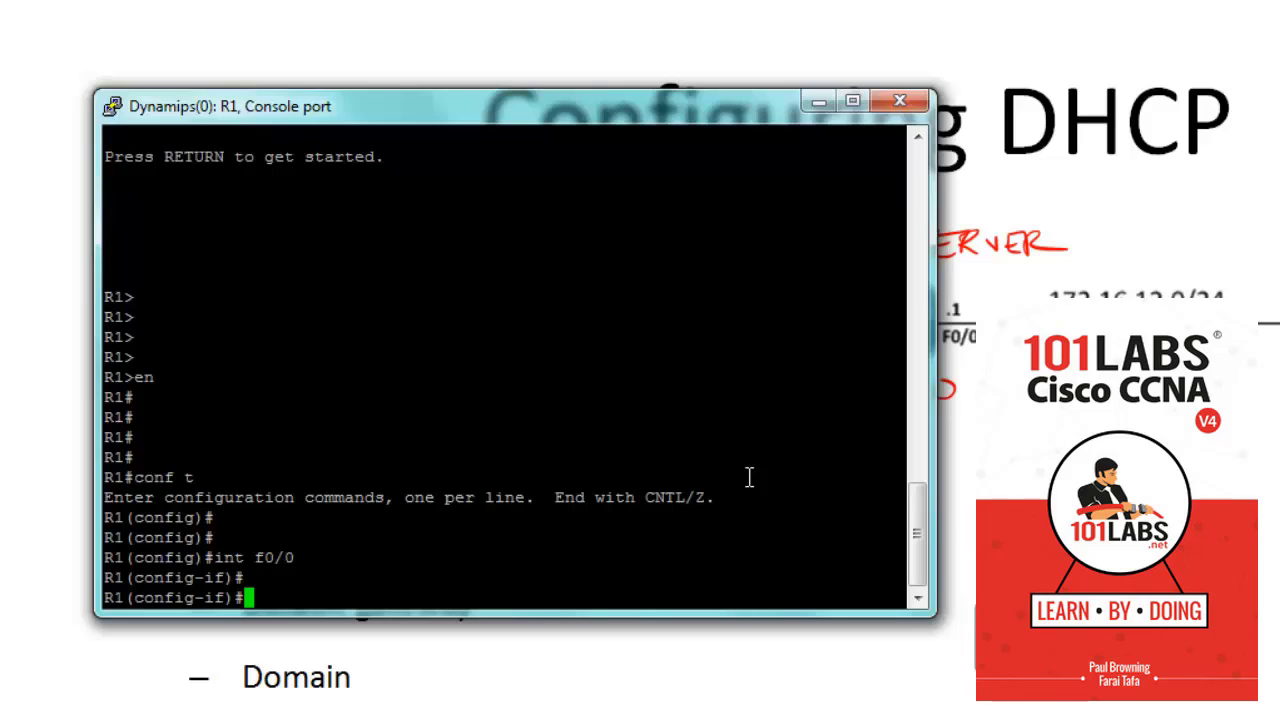
{"action": "type", "text": "ip addre"}
{"action": "key", "text": "Tab"}
{"action": "type", "text": "17"}
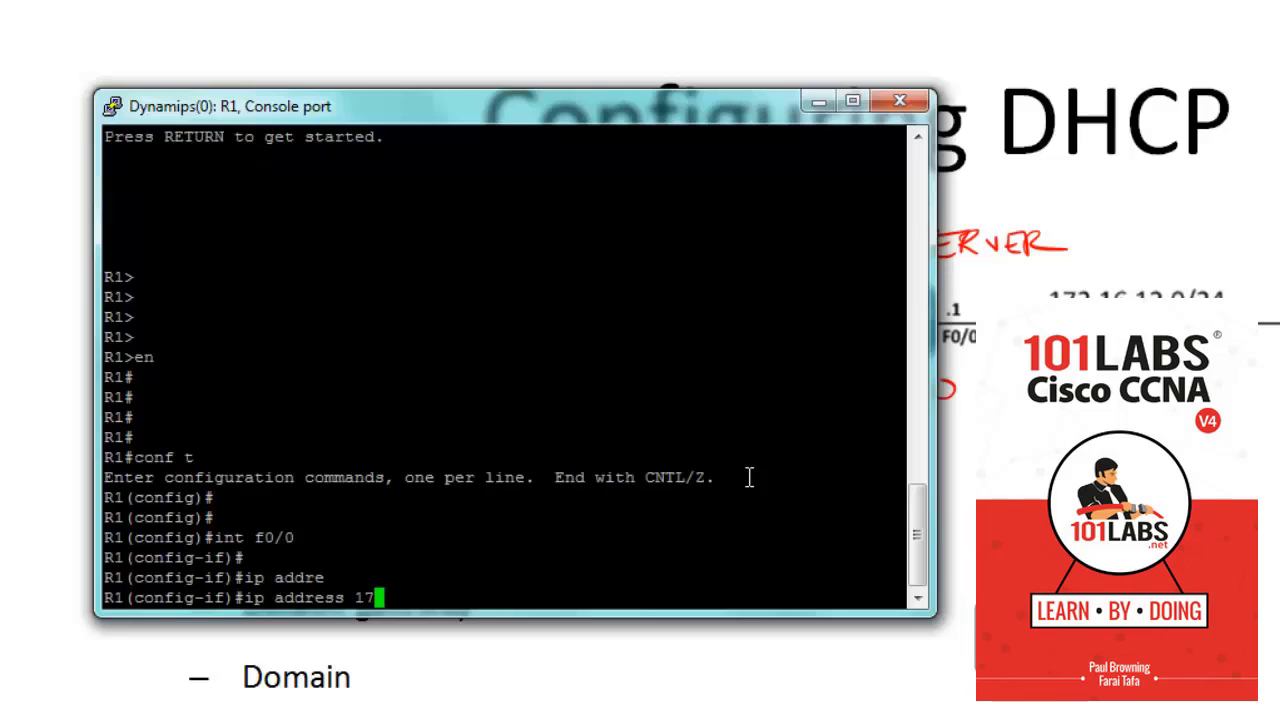
{"action": "type", "text": "2.16."}
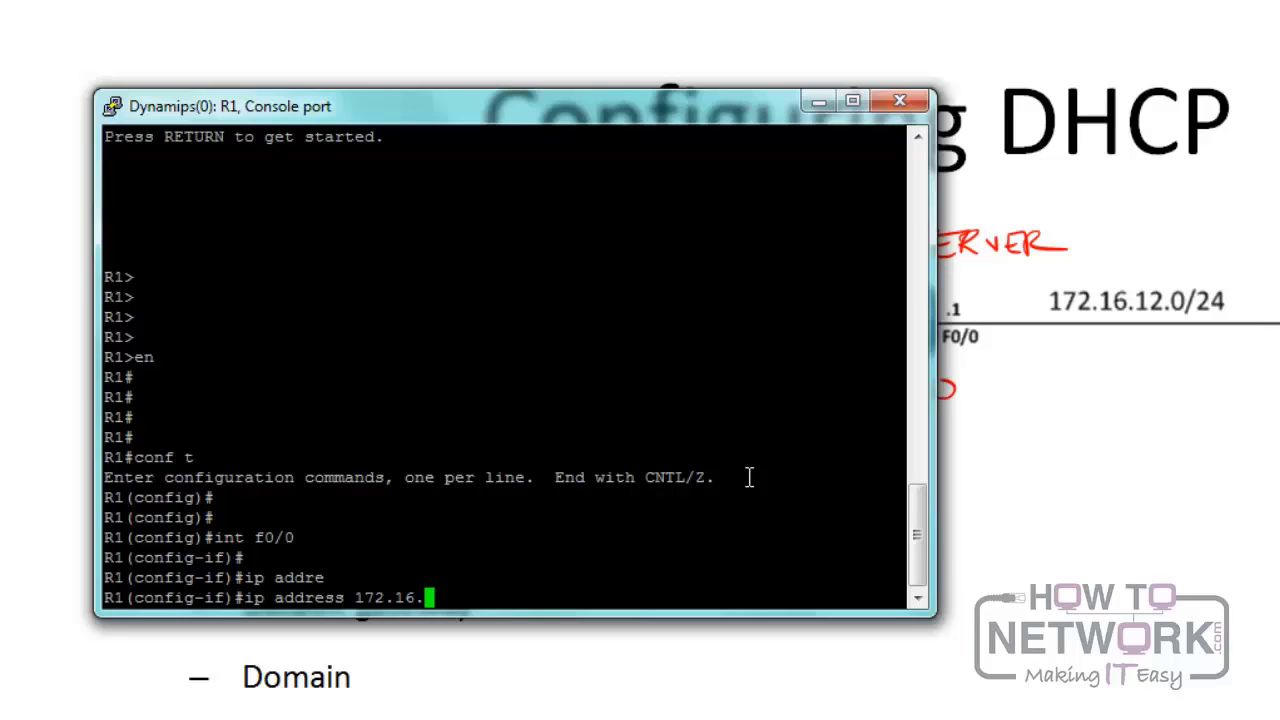
{"action": "type", "text": "12.1 255.25"}
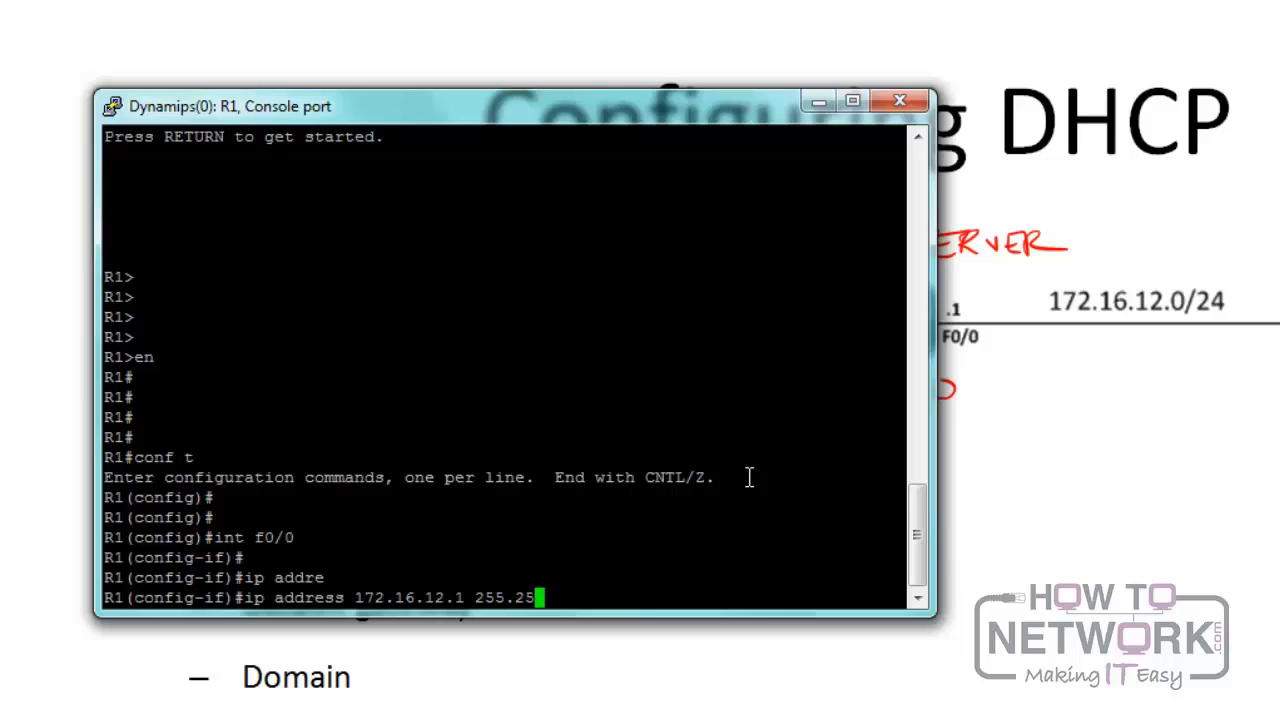
{"action": "type", "text": "5.255.0"}
{"action": "key", "text": "Return"}
{"action": "key", "text": "Return"}
Step: Bring FastEthernet0/0 up with no shut and return to global configuration mode
{"action": "type", "text": "no shut"}
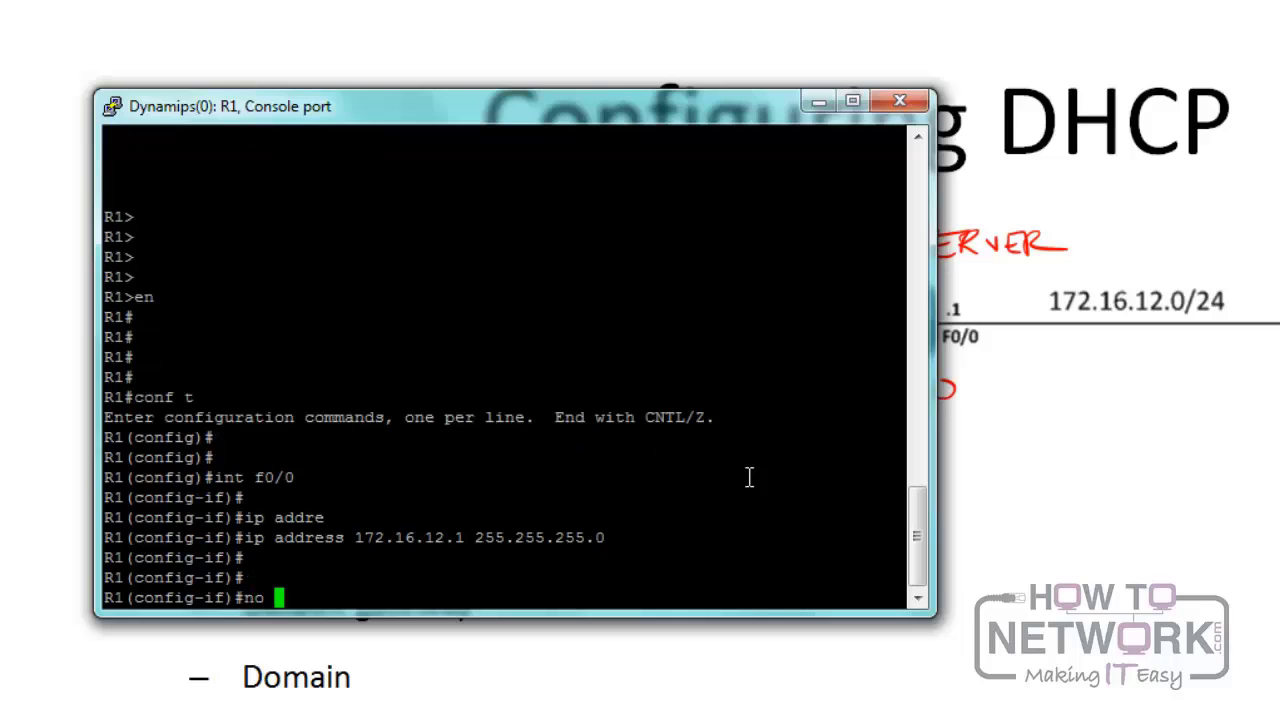
{"action": "key", "text": "Return"}
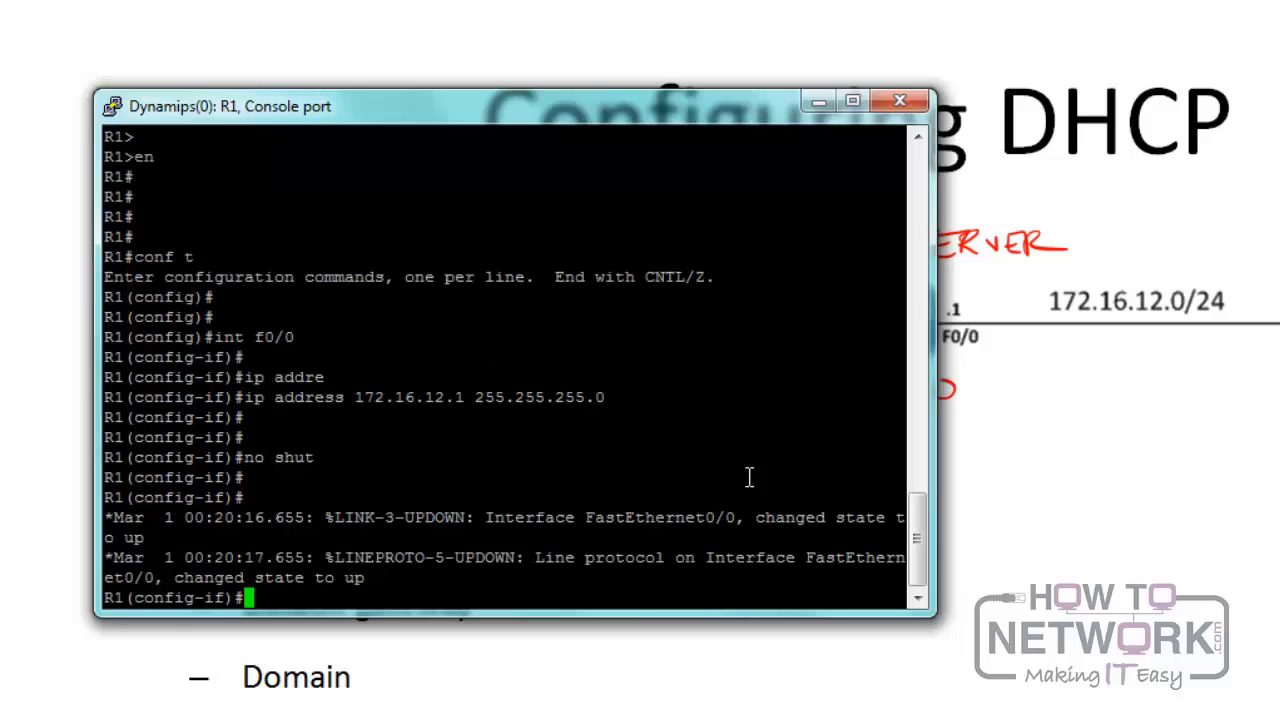
{"action": "key", "text": "Return"}
{"action": "key", "text": "Return"}
{"action": "type", "text": "exit"}
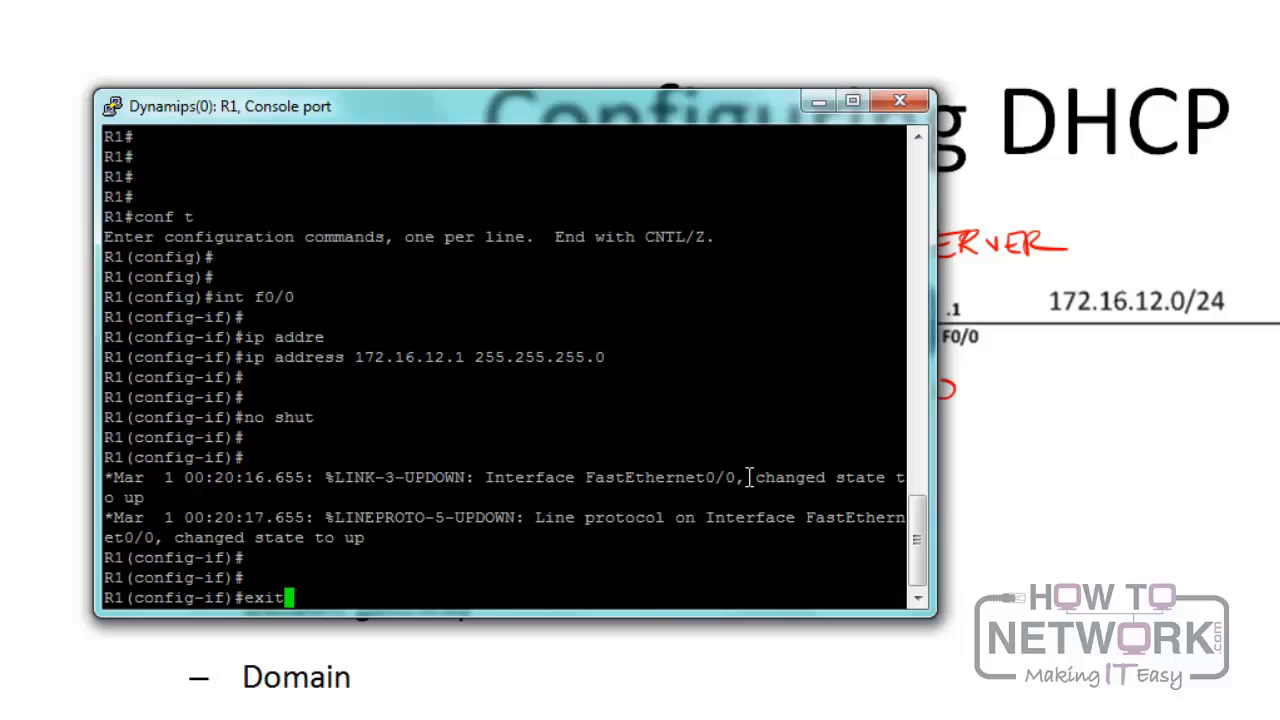
{"action": "key", "text": "Return"}
{"action": "key", "text": "Return"}
{"action": "key", "text": "Return"}
{"action": "key", "text": "Return"}
Step: Exclude 172.16.12.1 through 172.16.12.10 from DHCP and start the 'ip dhcp pool TEST' command
{"action": "type", "text": "ip hc"}
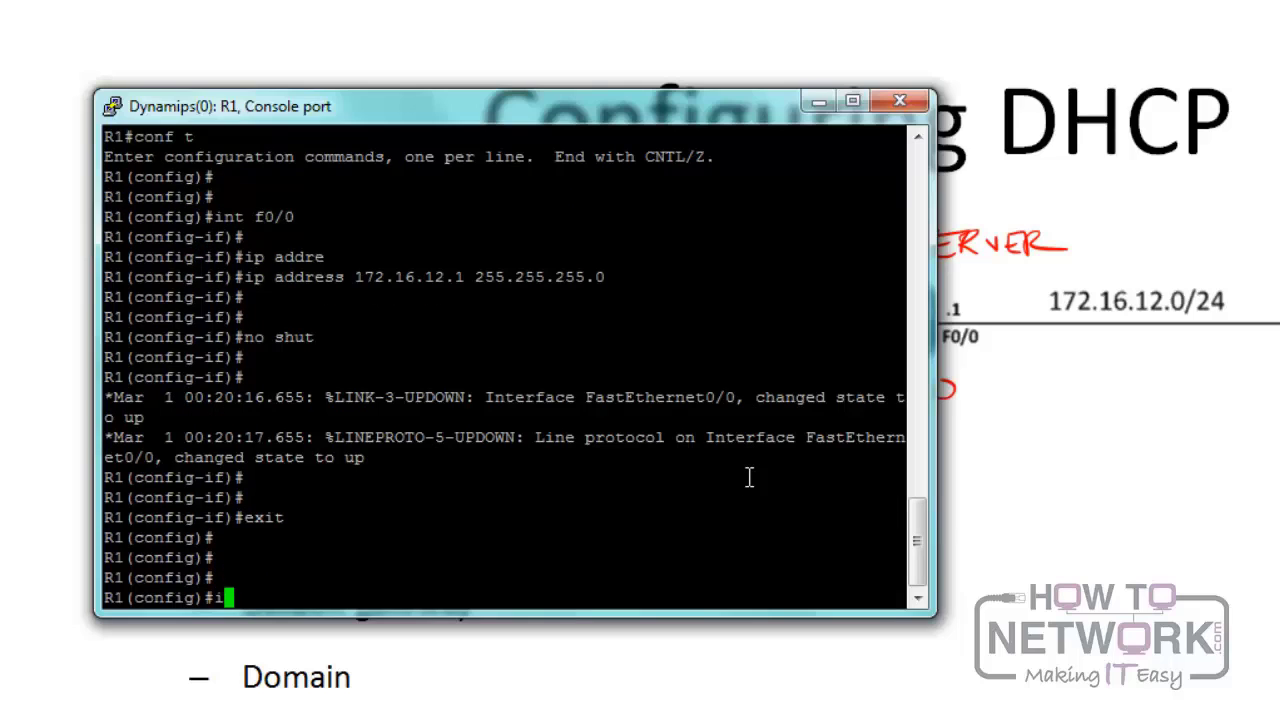
{"action": "key", "text": "BackSpace"}
{"action": "key", "text": "BackSpace"}
{"action": "type", "text": "dhcp ex"}
{"action": "key", "text": "Tab"}
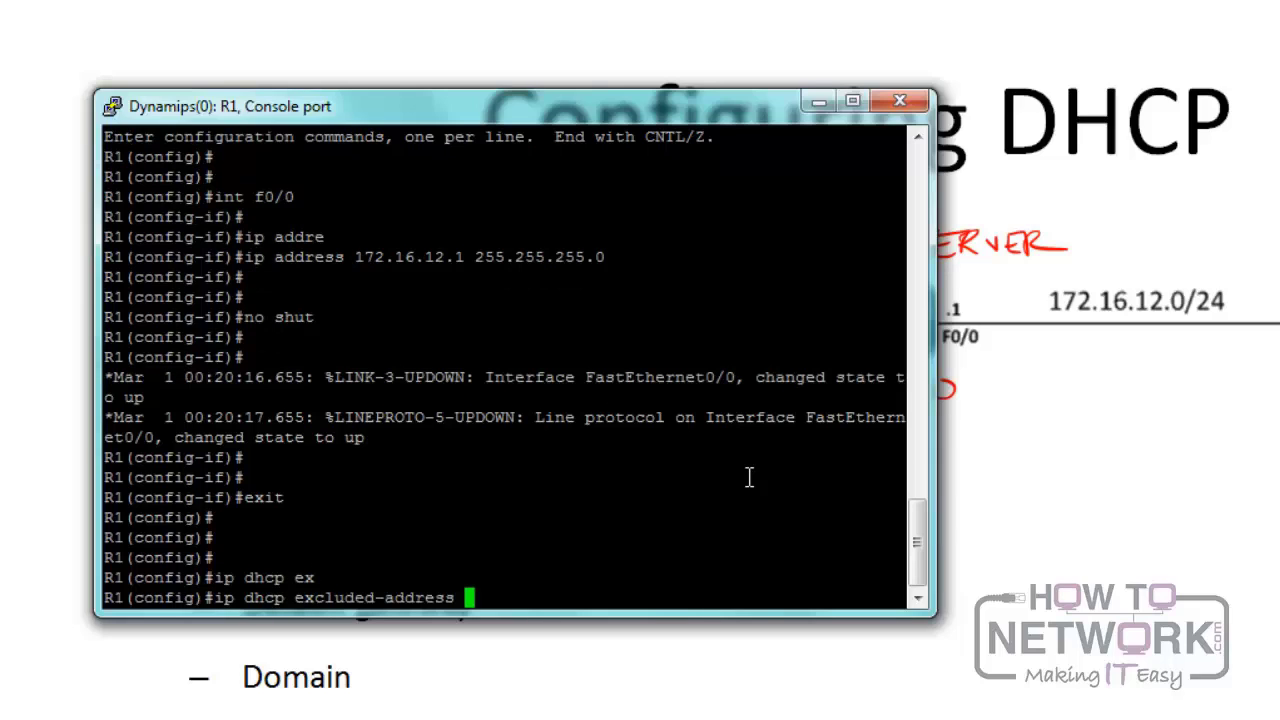
{"action": "type", "text": "172.16.12.1 172.16."}
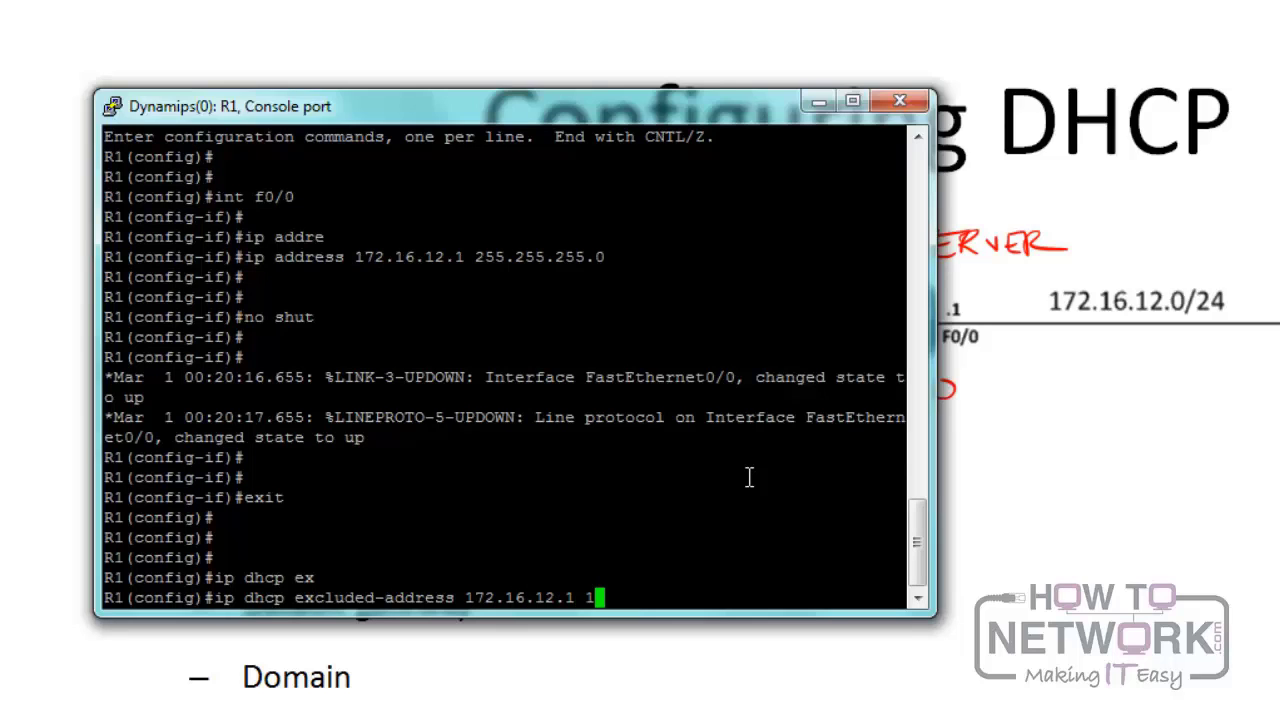
{"action": "type", "text": "12.10"}
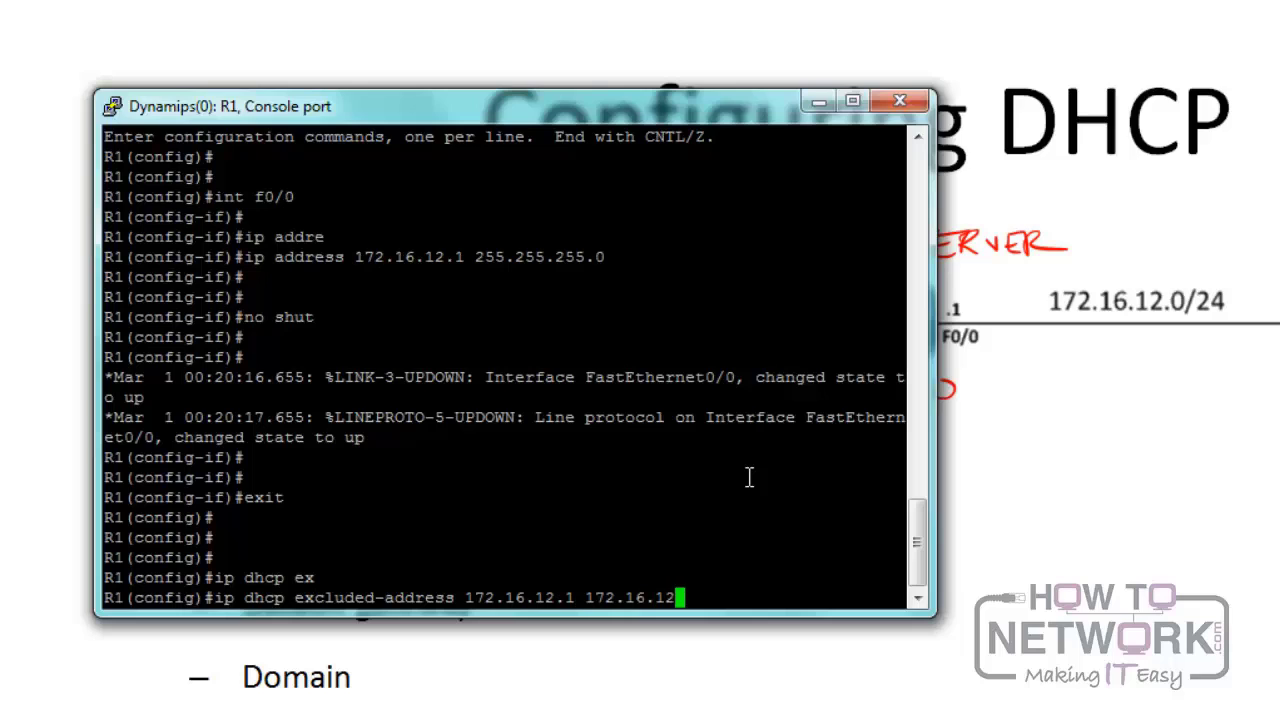
{"action": "key", "text": "Return"}
{"action": "key", "text": "Return"}
{"action": "key", "text": "Return"}
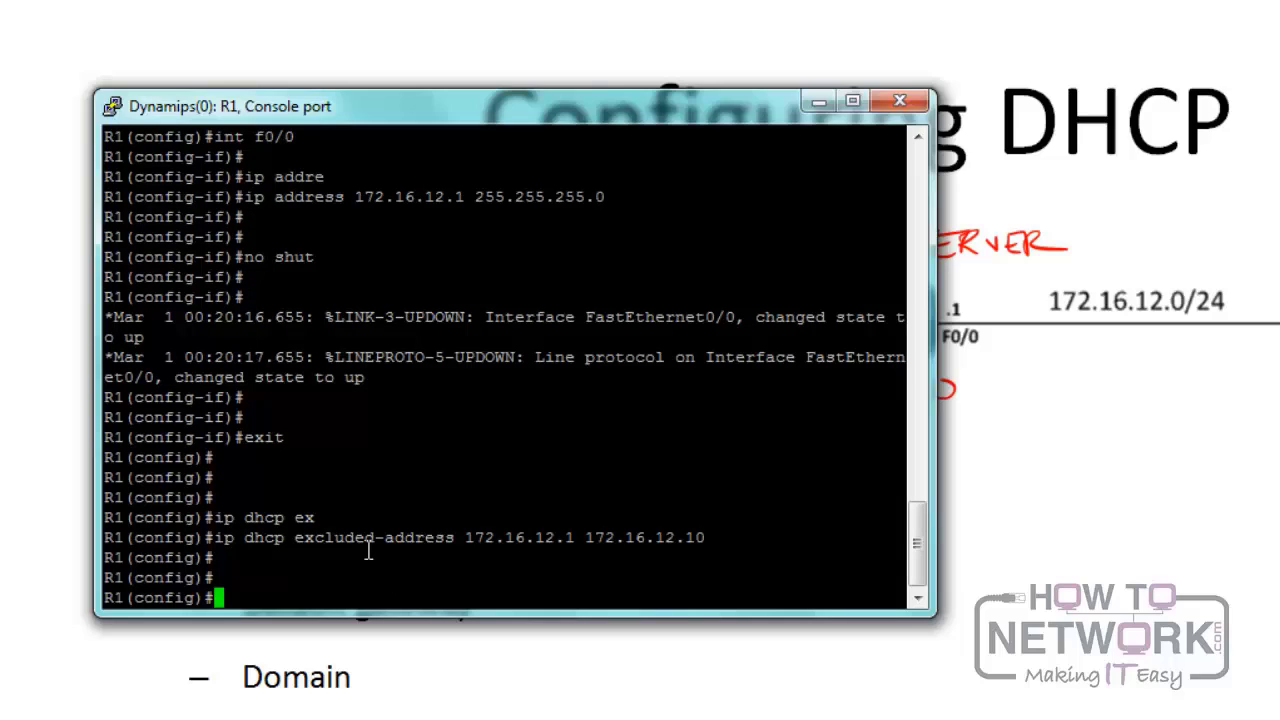
{"action": "key", "text": "Return"}
{"action": "key", "text": "Return"}
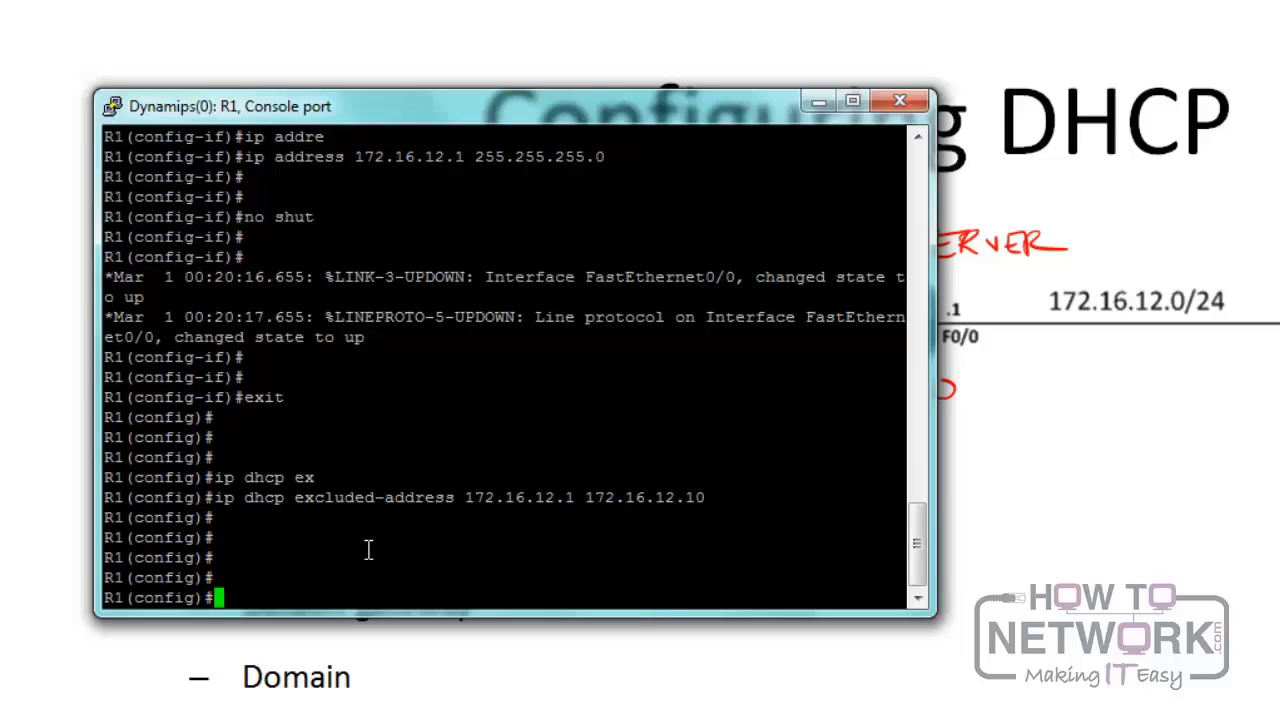
{"action": "type", "text": "ip dhcp pool "}
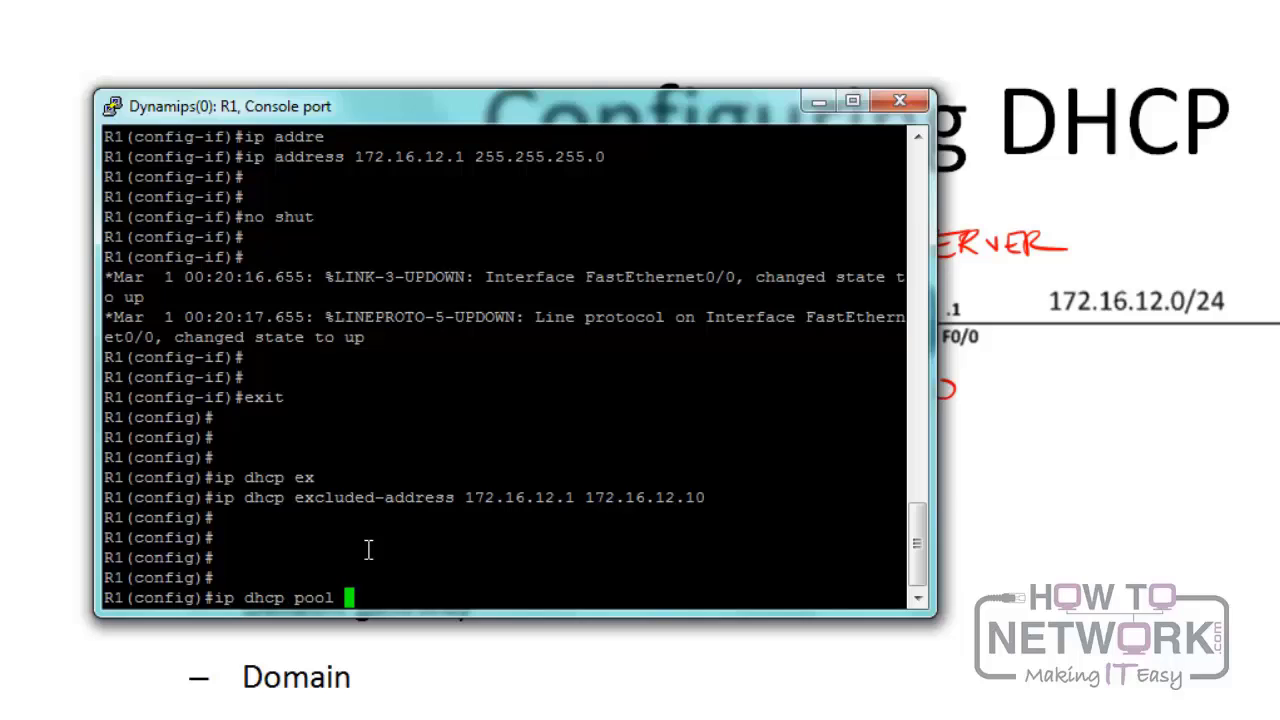
{"action": "type", "text": "TEST"}
Step: Create DHCP pool TEST and set its network to 172.16.12.0 /24
{"action": "key", "text": "Return"}
{"action": "key", "text": "Return"}
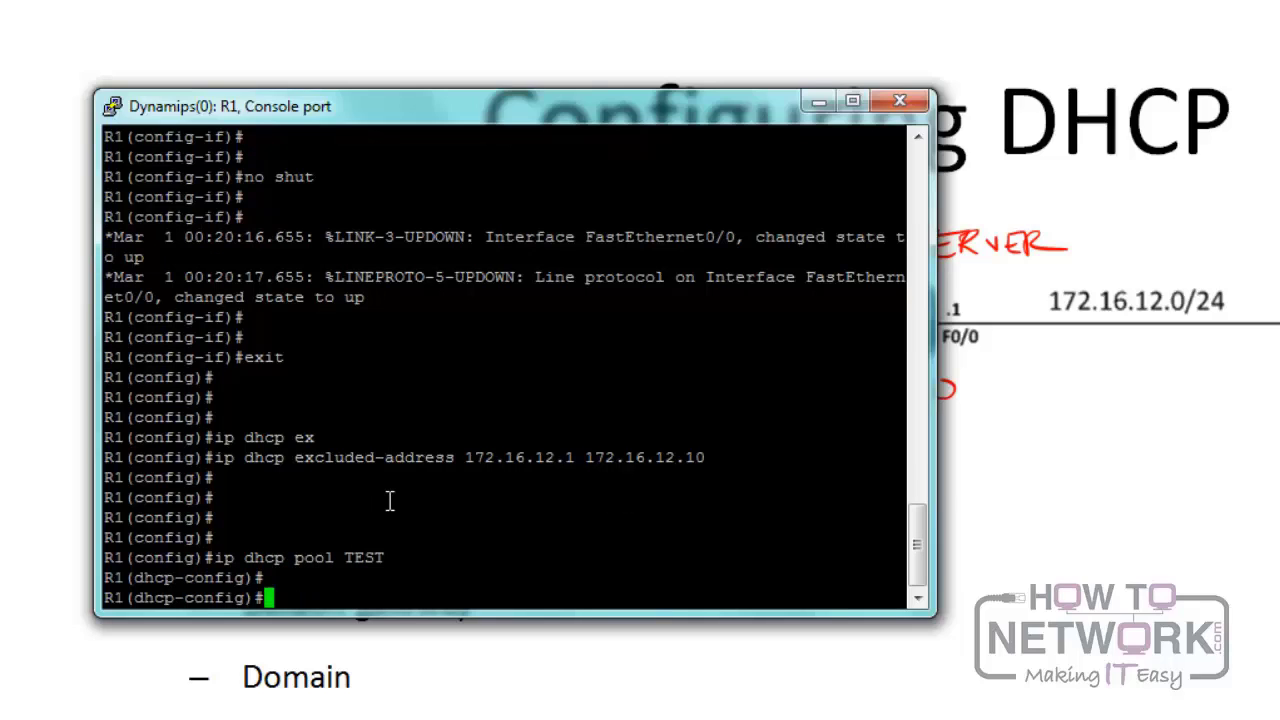
{"action": "type", "text": "net"}
{"action": "key", "text": "Tab"}
{"action": "type", "text": "w"}
{"action": "key", "text": "Tab"}
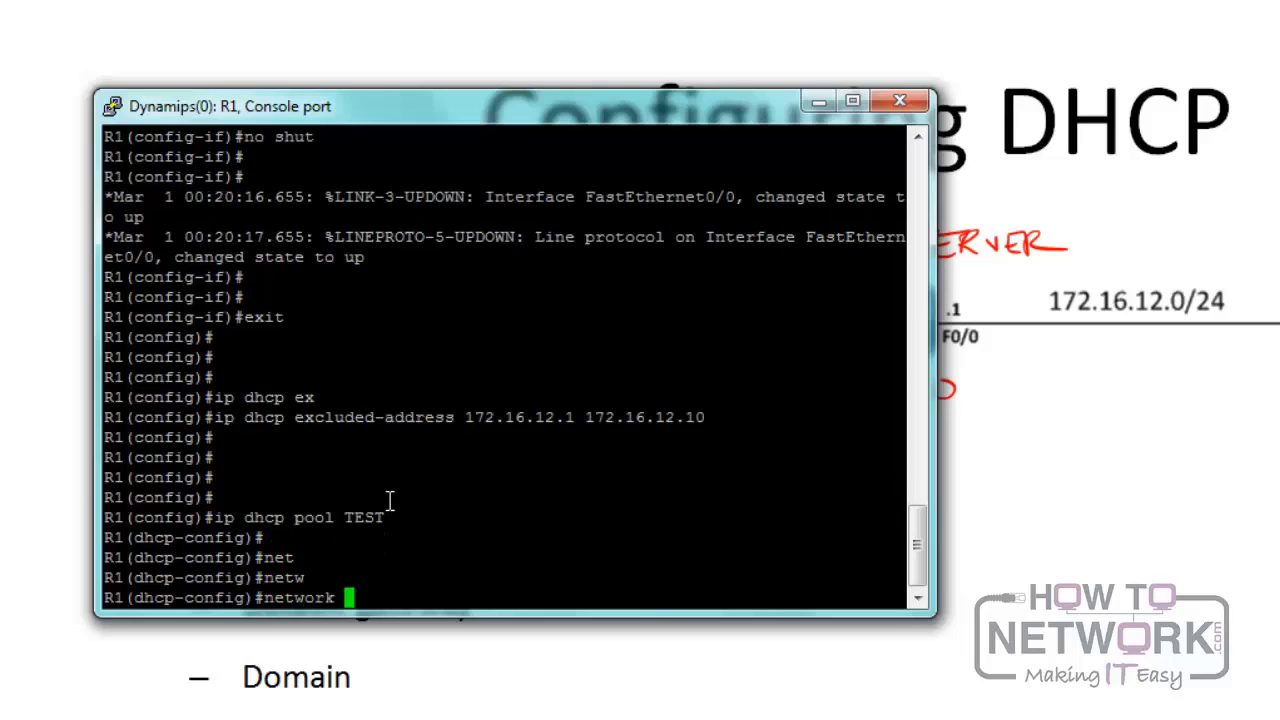
{"action": "type", "text": "172.16.12.0"}
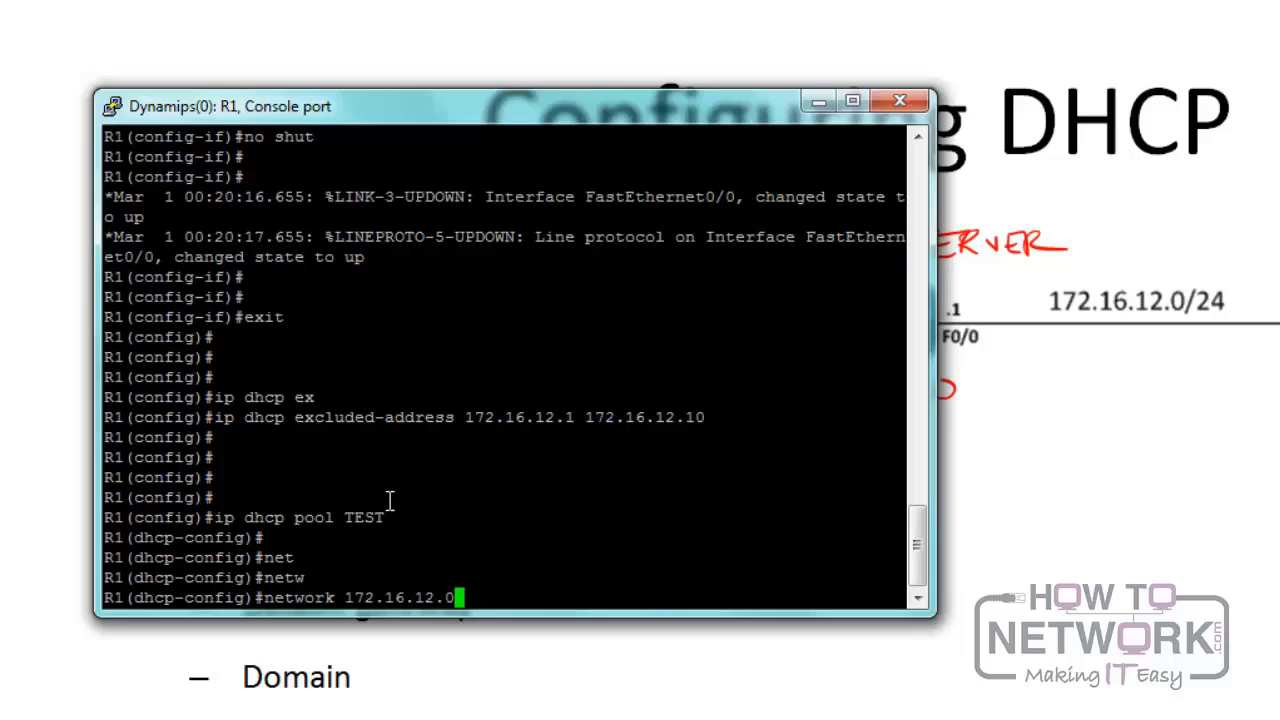
{"action": "type", "text": " /24"}
{"action": "key", "text": "Return"}
{"action": "key", "text": "Return"}
{"action": "key", "text": "Return"}
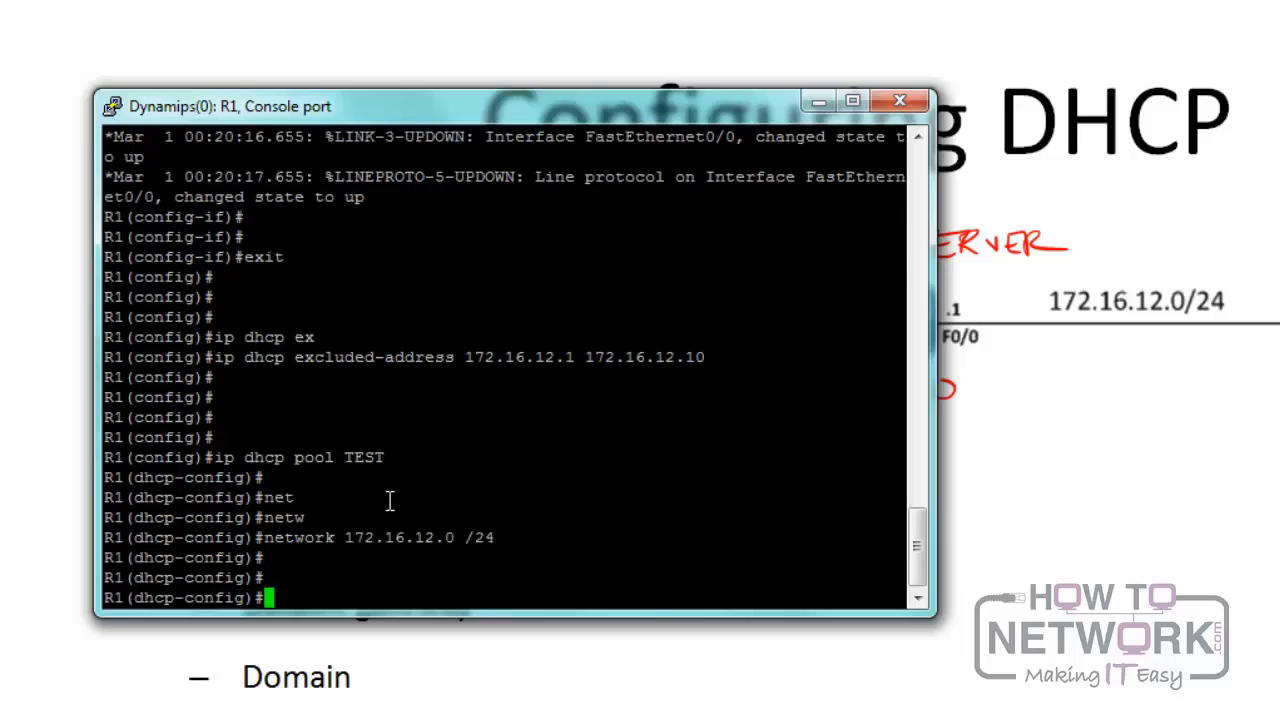
Step: Set the pool's default router to 172.16.12.1 and list the available pool commands
{"action": "type", "text": "default-ro"}
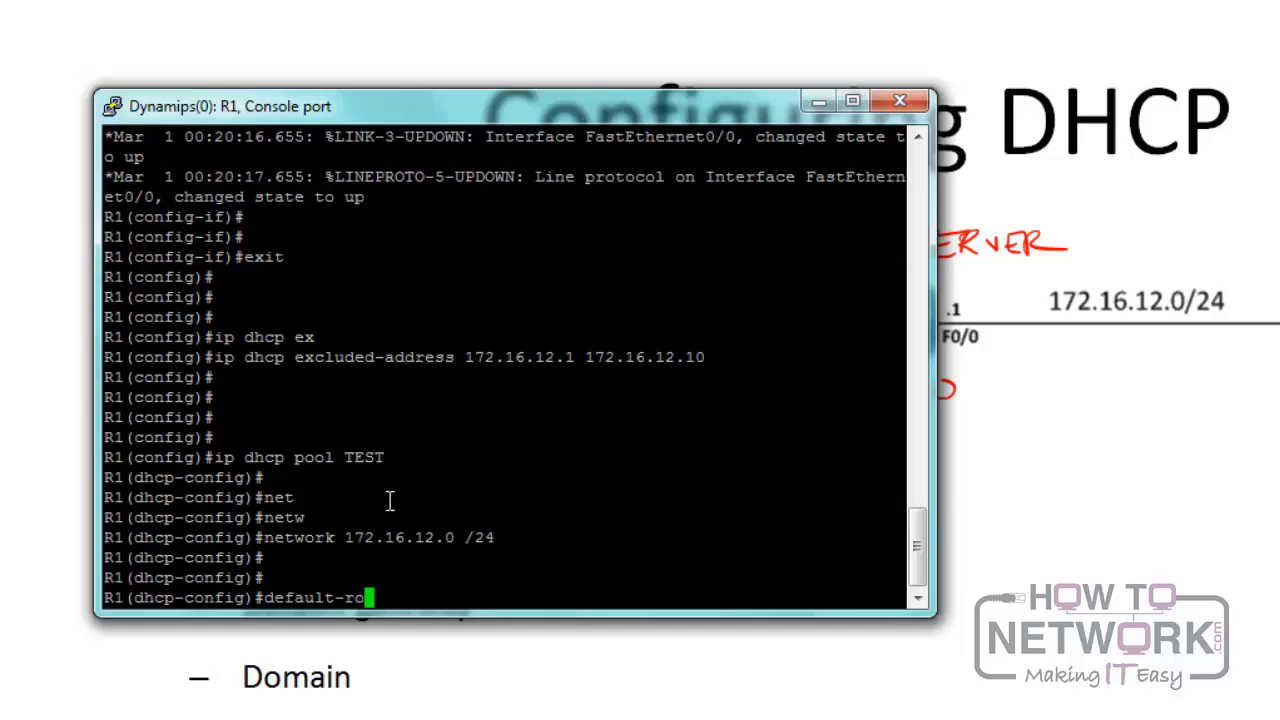
{"action": "type", "text": "uter 172."}
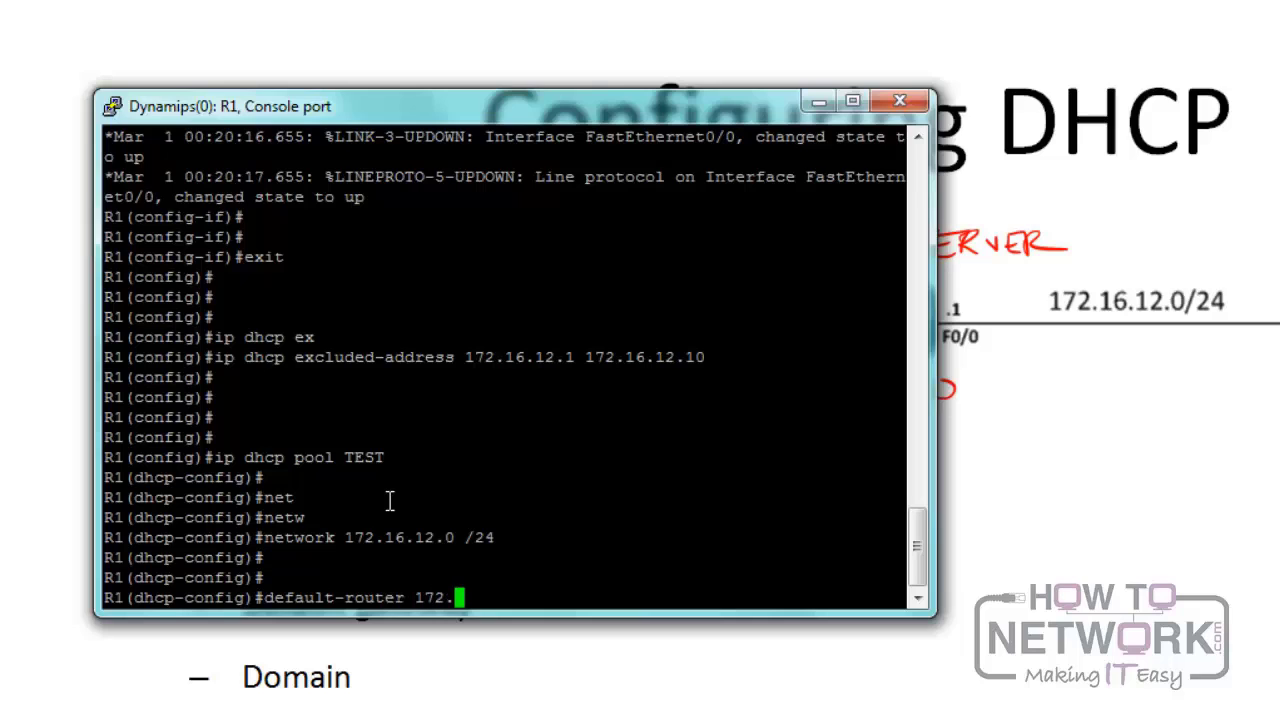
{"action": "type", "text": "16.12.0"}
{"action": "key", "text": "BackSpace"}
{"action": "type", "text": "1"}
{"action": "key", "text": "Return"}
{"action": "key", "text": "Return"}
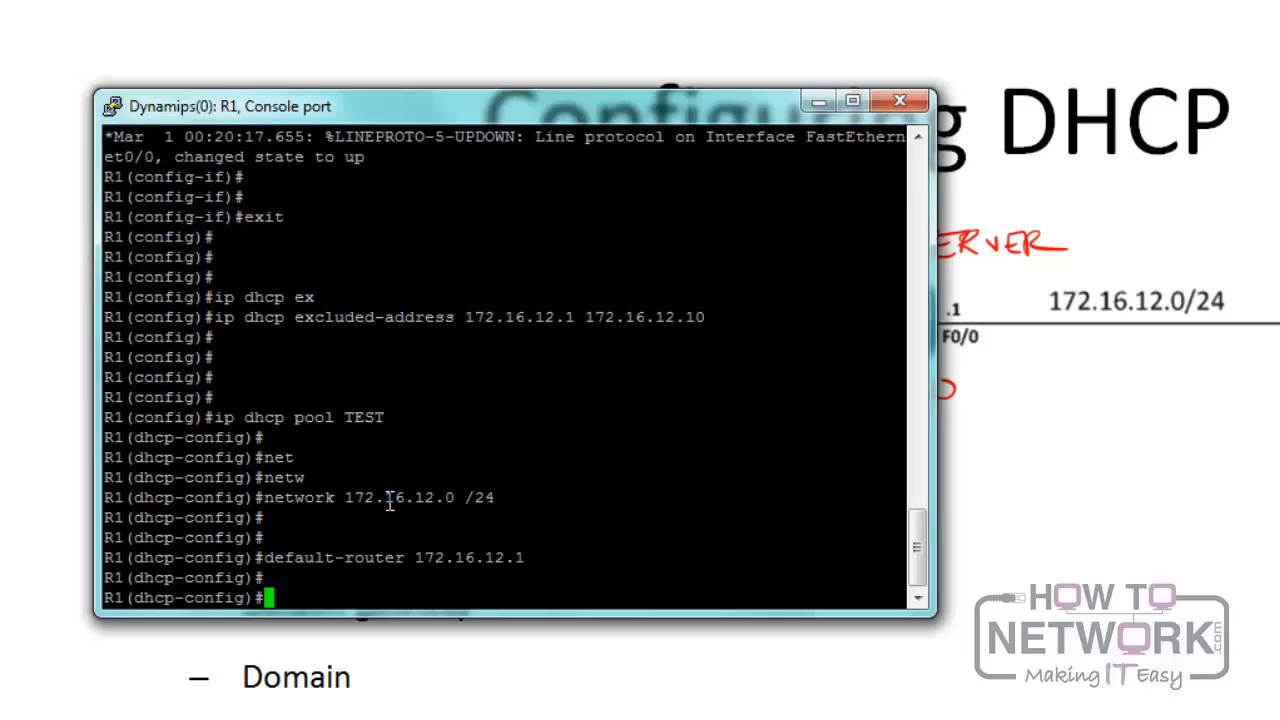
{"action": "type", "text": "?"}
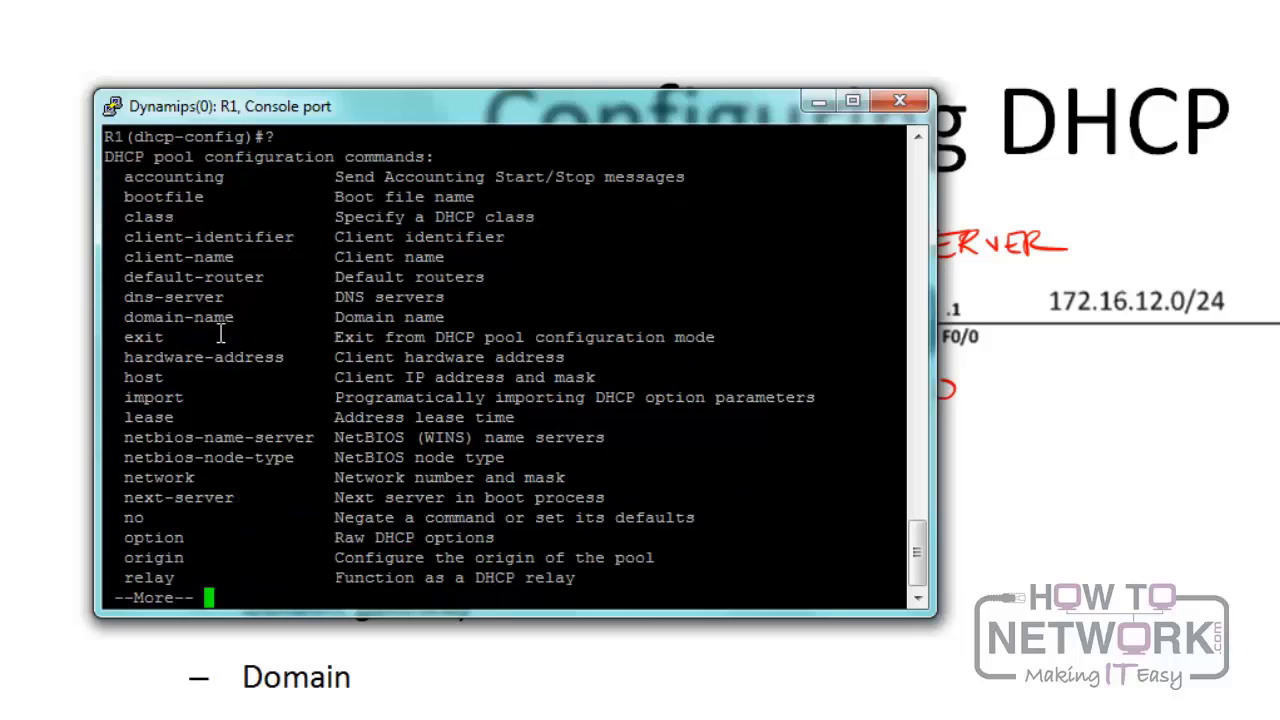
Step: Set the pool's domain name to cisco.com
{"action": "left_click_drag", "start_coordinate": [240, 318], "coordinate": [116, 277]}
{"action": "left_click", "coordinate": [919, 512]}
{"action": "left_click_drag", "start_coordinate": [917, 508], "coordinate": [910, 584]}
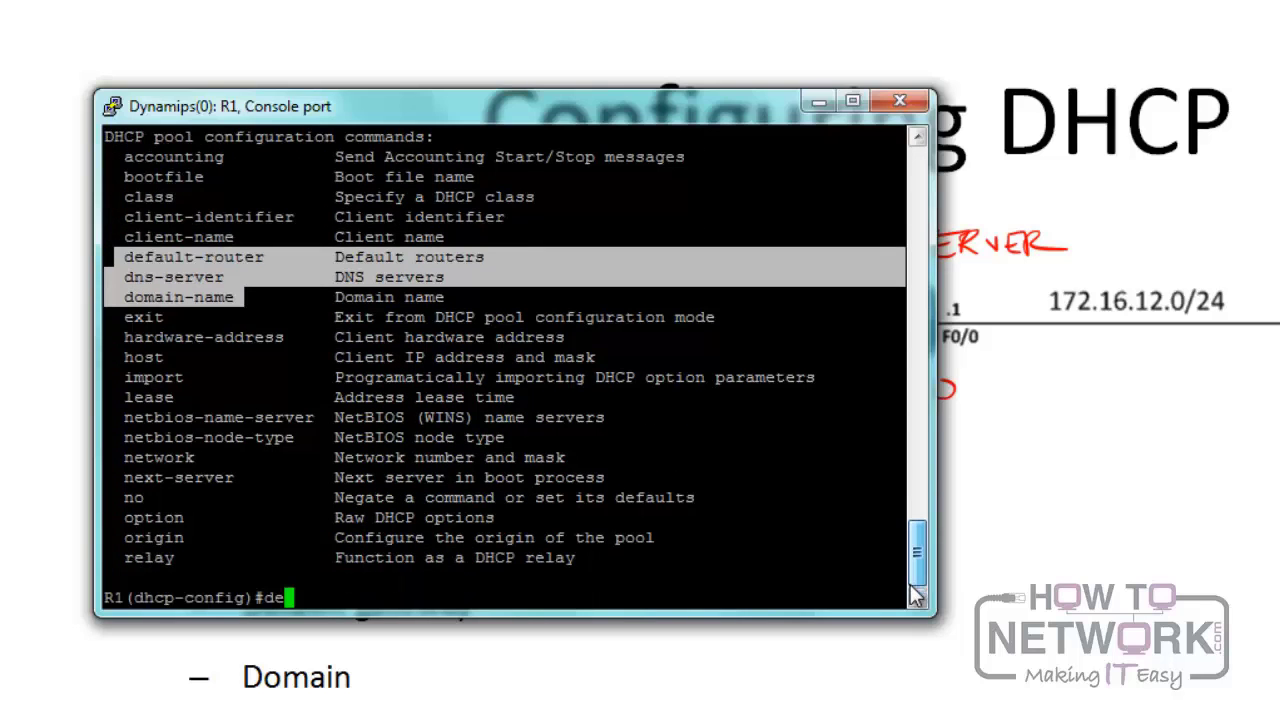
{"action": "key", "text": "BackSpace"}
{"action": "type", "text": "oma"}
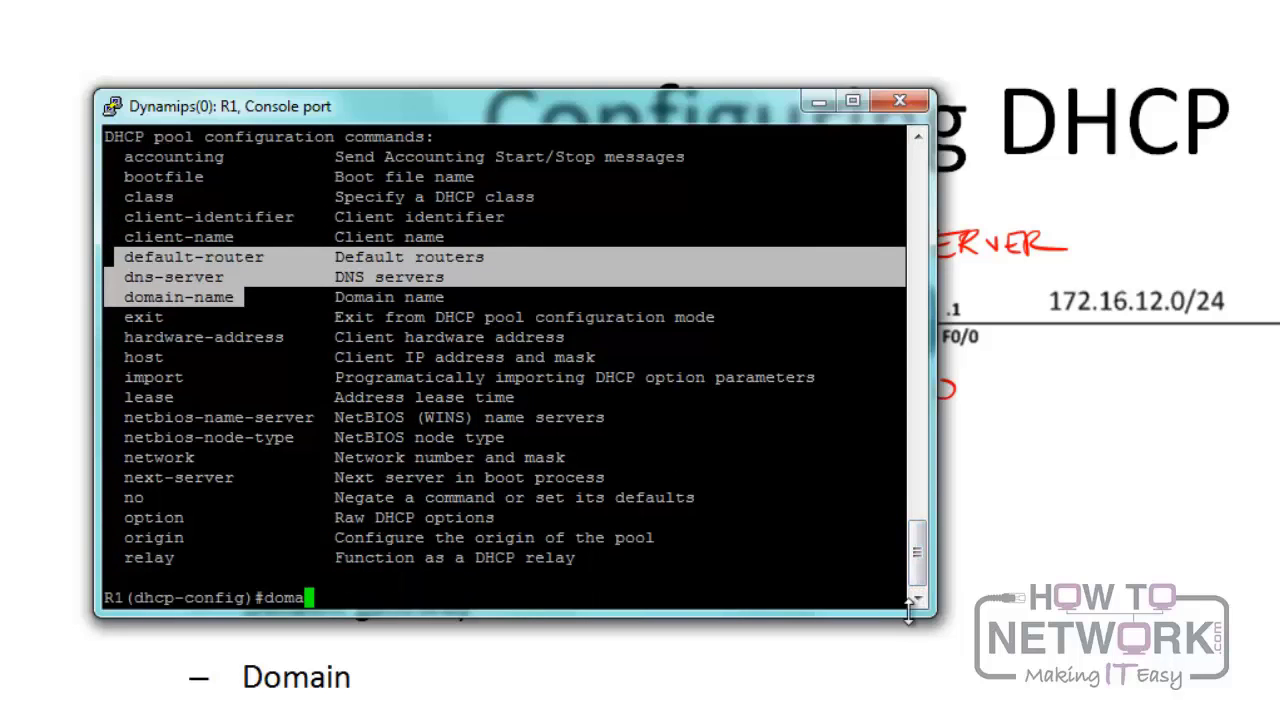
{"action": "key", "text": "Tab"}
{"action": "type", "text": "ci"}
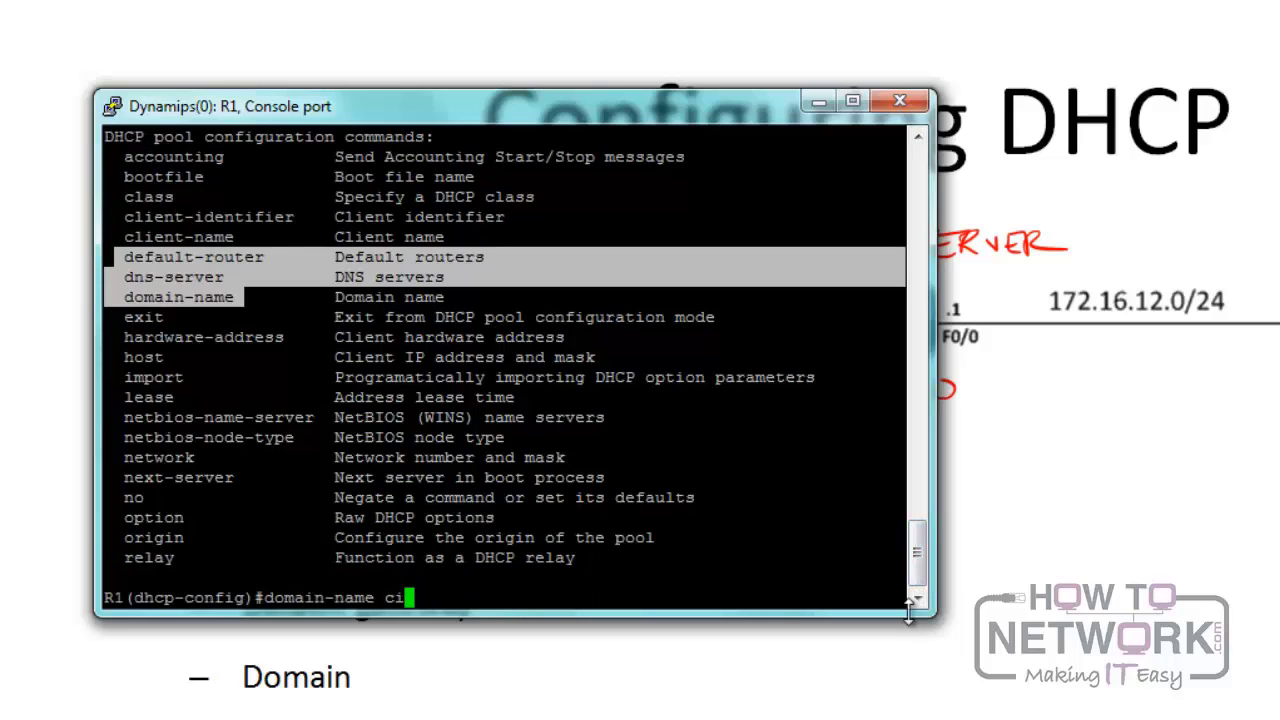
{"action": "type", "text": "sco.com"}
{"action": "key", "text": "Return"}
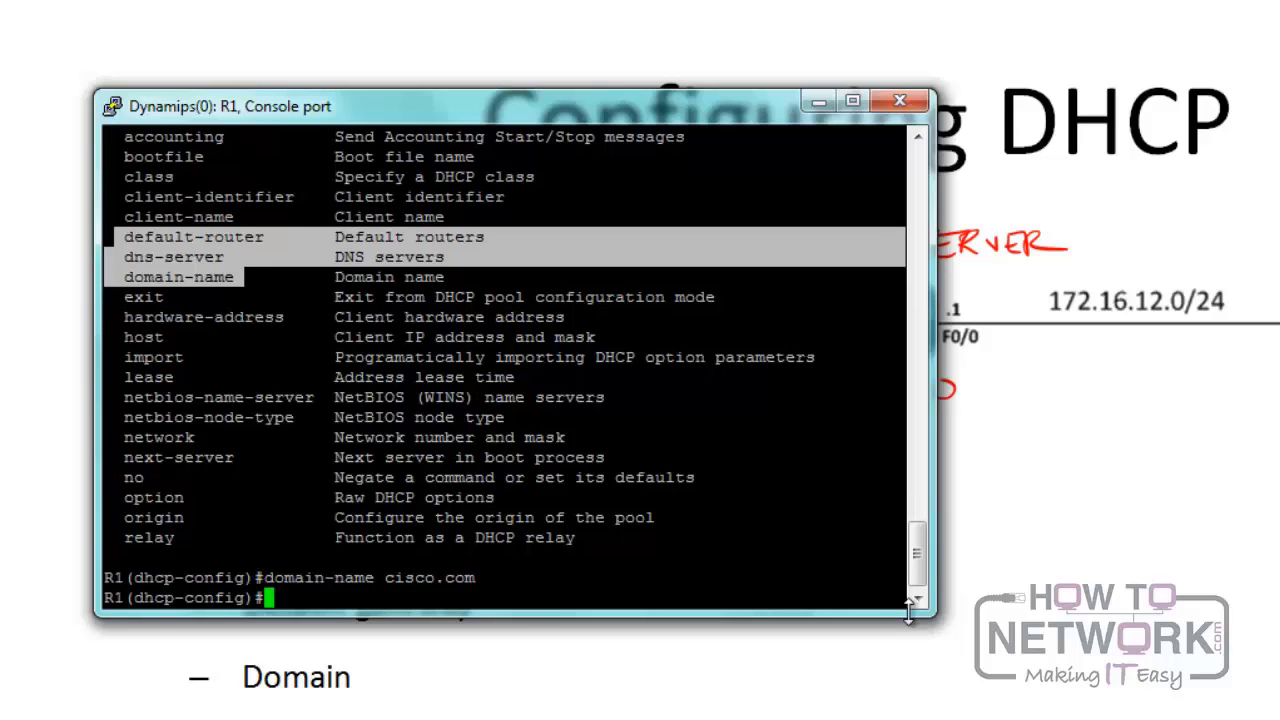
Step: Give the pool DNS servers 8.8.8.8, 4.2.2.2 and 4.2.2.3
{"action": "type", "text": "dns"}
{"action": "key", "text": "Tab"}
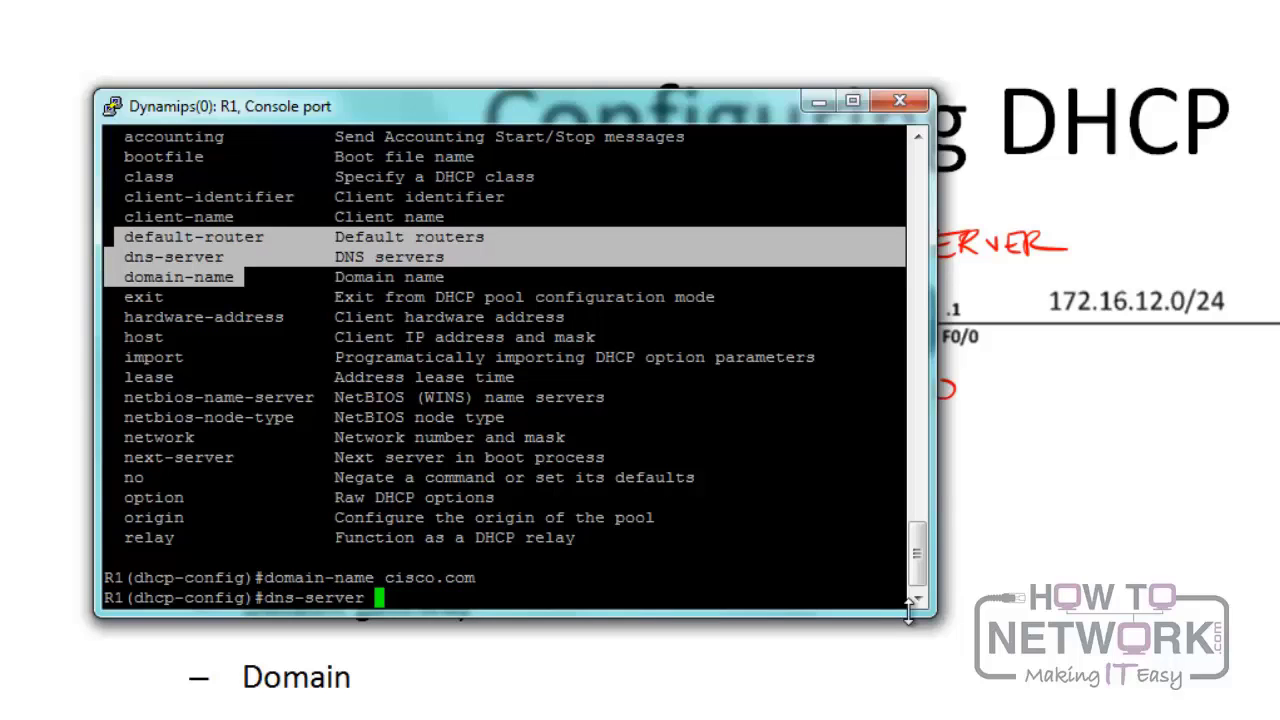
{"action": "type", "text": "8.8.8.8"}
{"action": "type", "text": "4.2."}
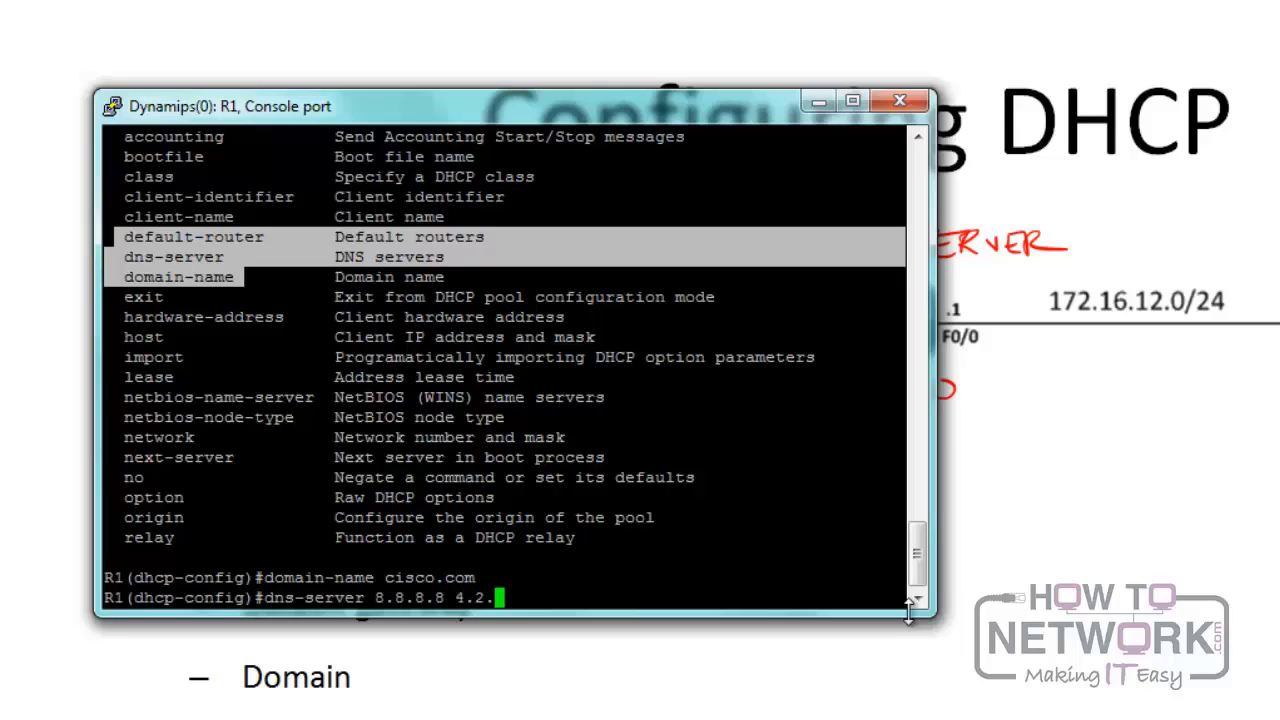
{"action": "type", "text": "2.2 4.2.2.3"}
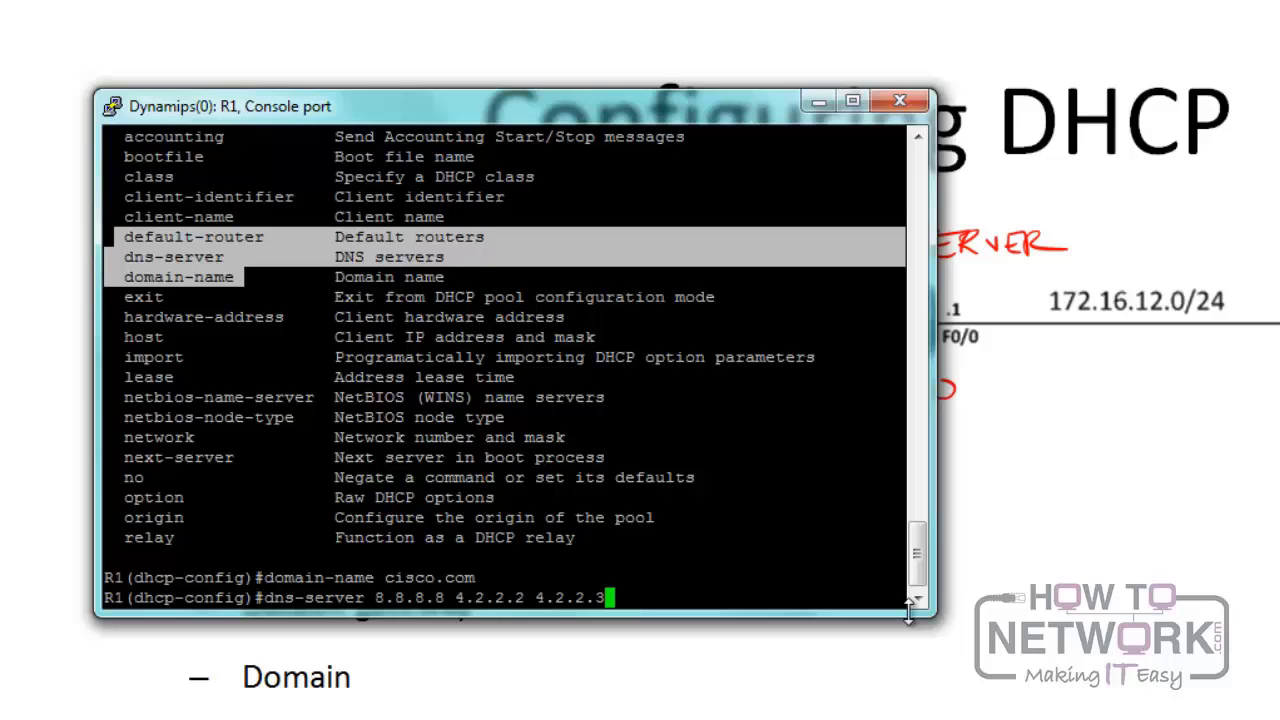
{"action": "key", "text": "Return"}
{"action": "key", "text": "Return"}
{"action": "key", "text": "Return"}
Step: Check the lease options and set pool TEST's lease to 5 days, then begin an option 66 command
{"action": "type", "text": "lease"}
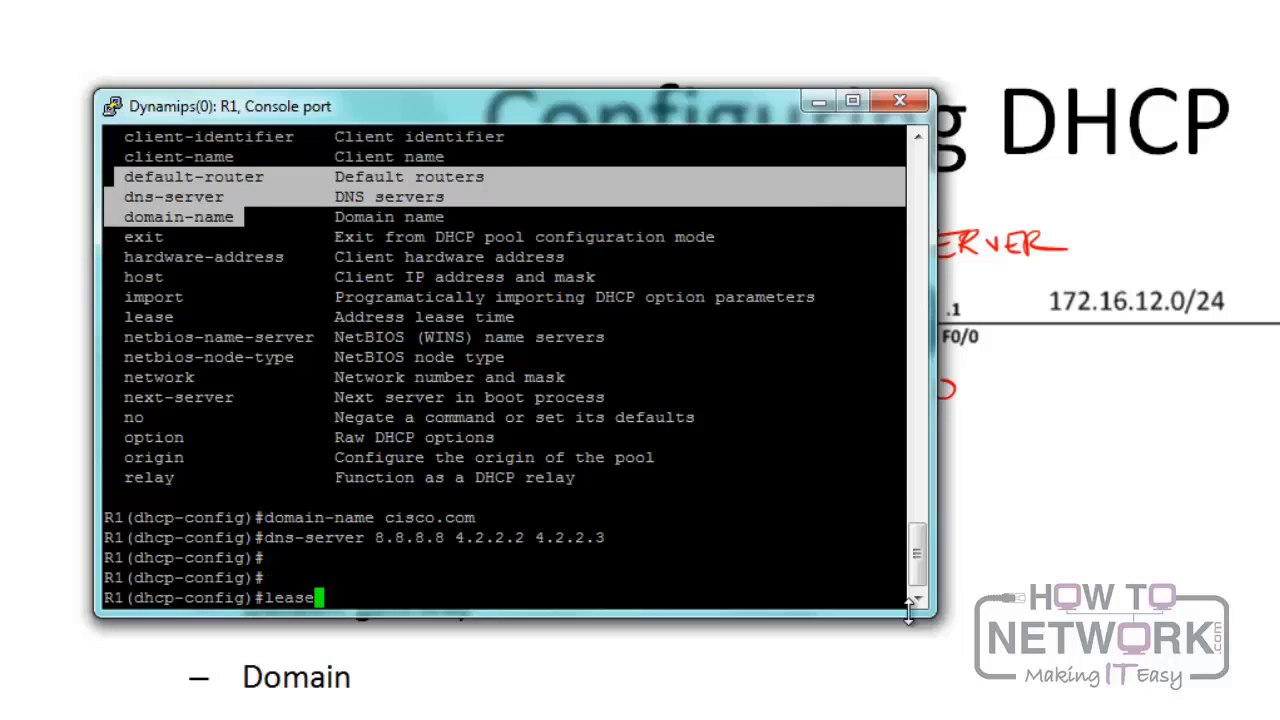
{"action": "key", "text": "Tab"}
{"action": "type", "text": "?"}
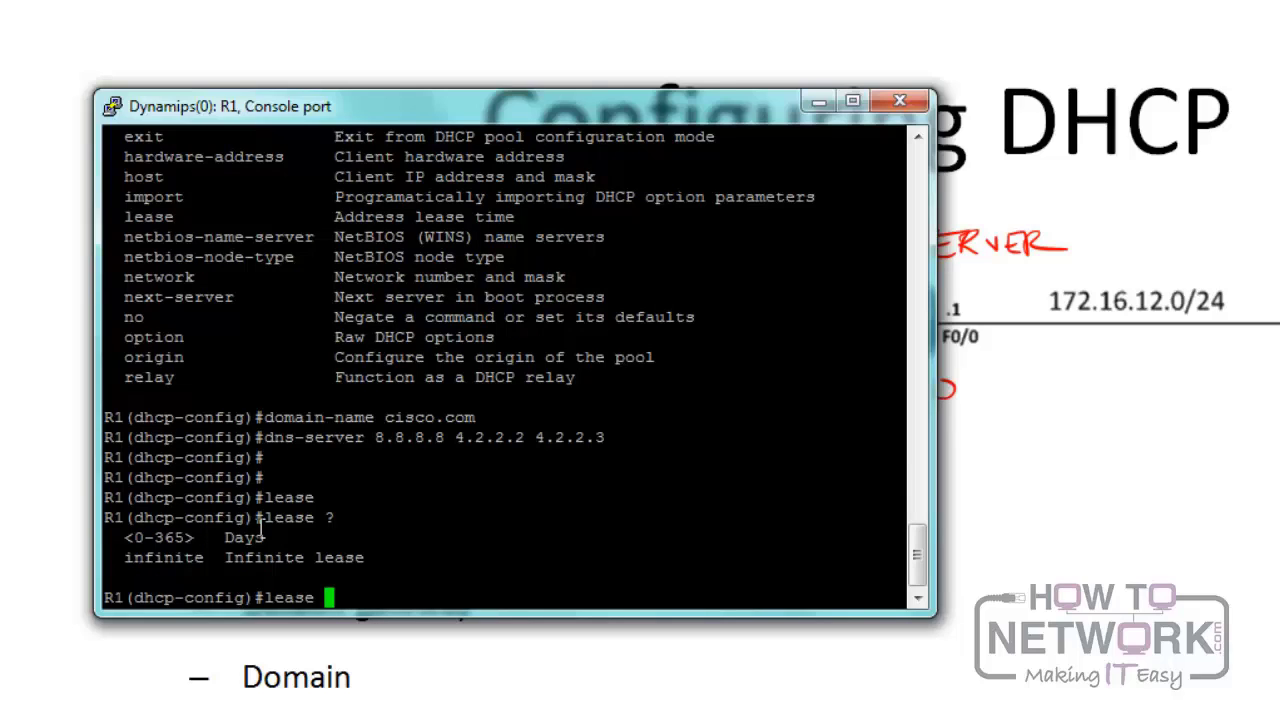
{"action": "type", "text": "5"}
{"action": "key", "text": "Return"}
{"action": "key", "text": "Return"}
{"action": "key", "text": "Return"}
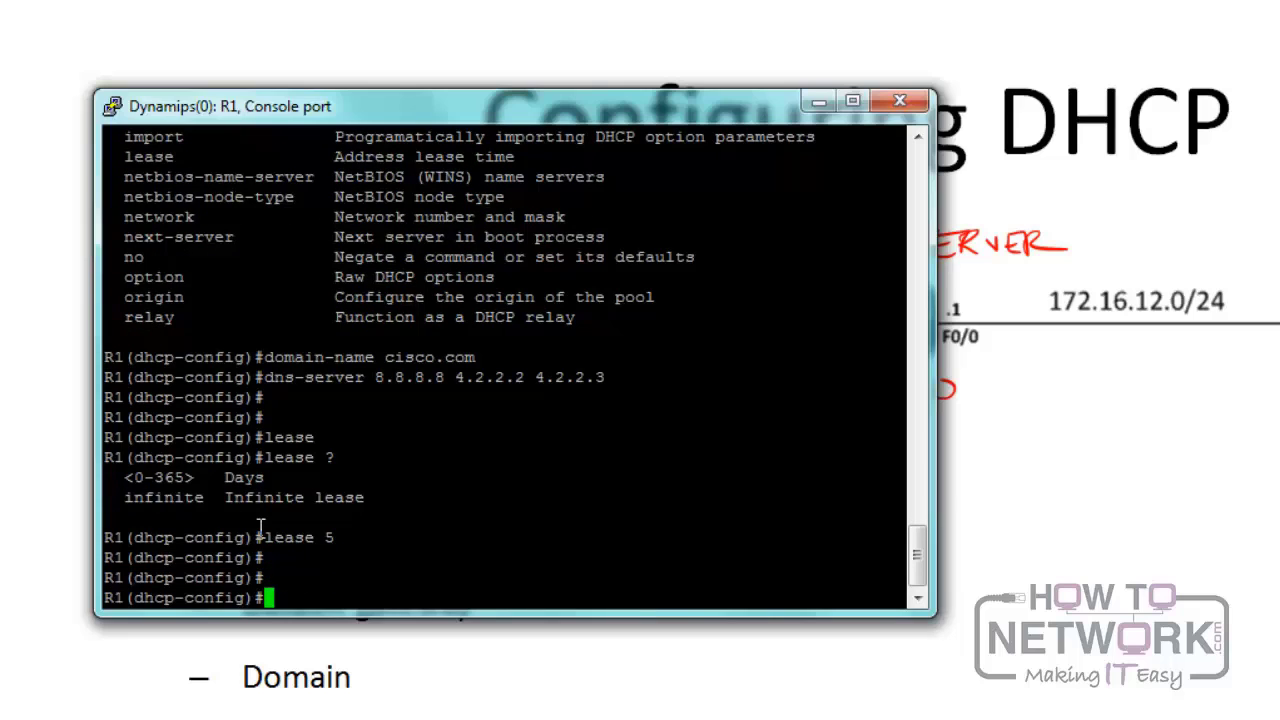
{"action": "type", "text": "option "}
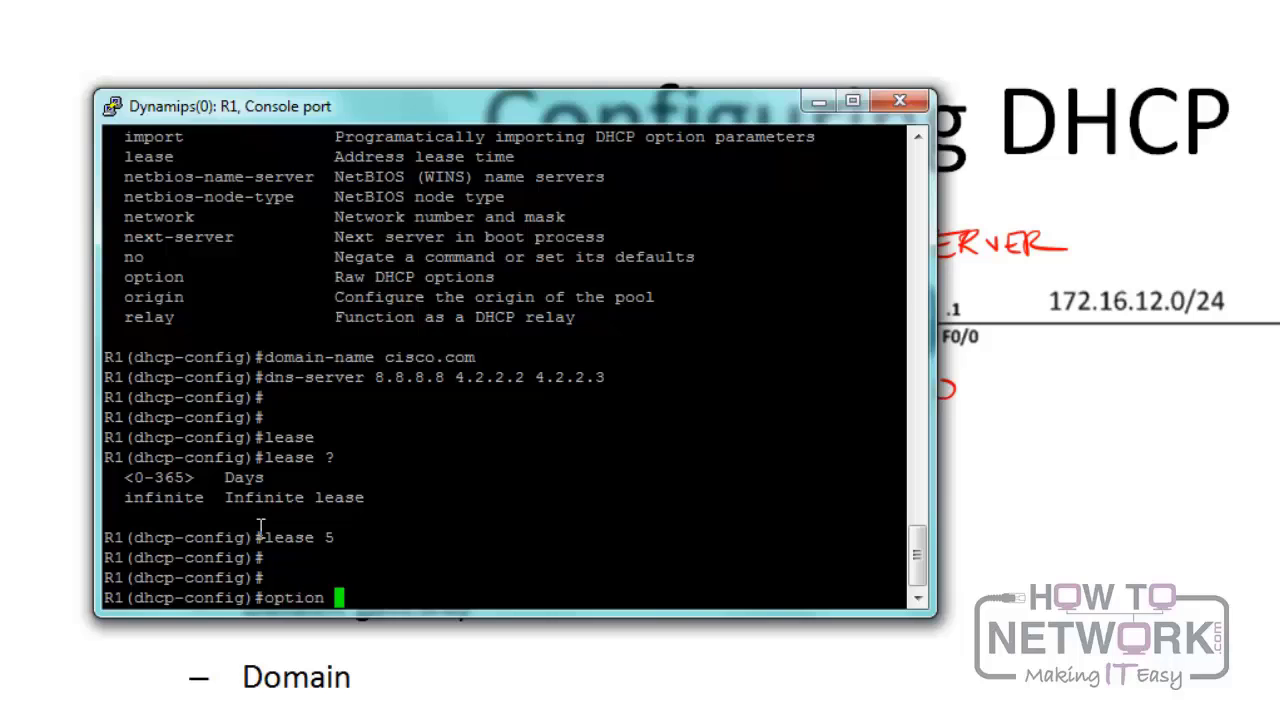
{"action": "type", "text": "66 ?"}
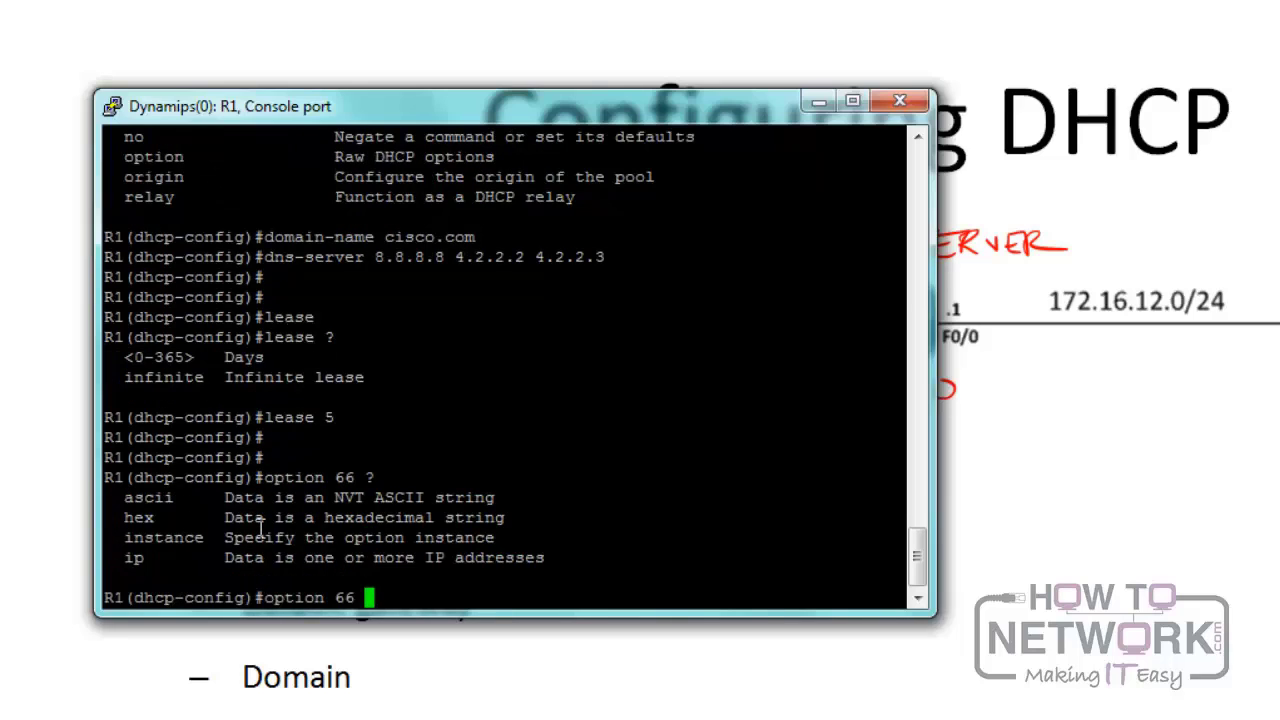
{"action": "type", "text": "ip 172.16."}
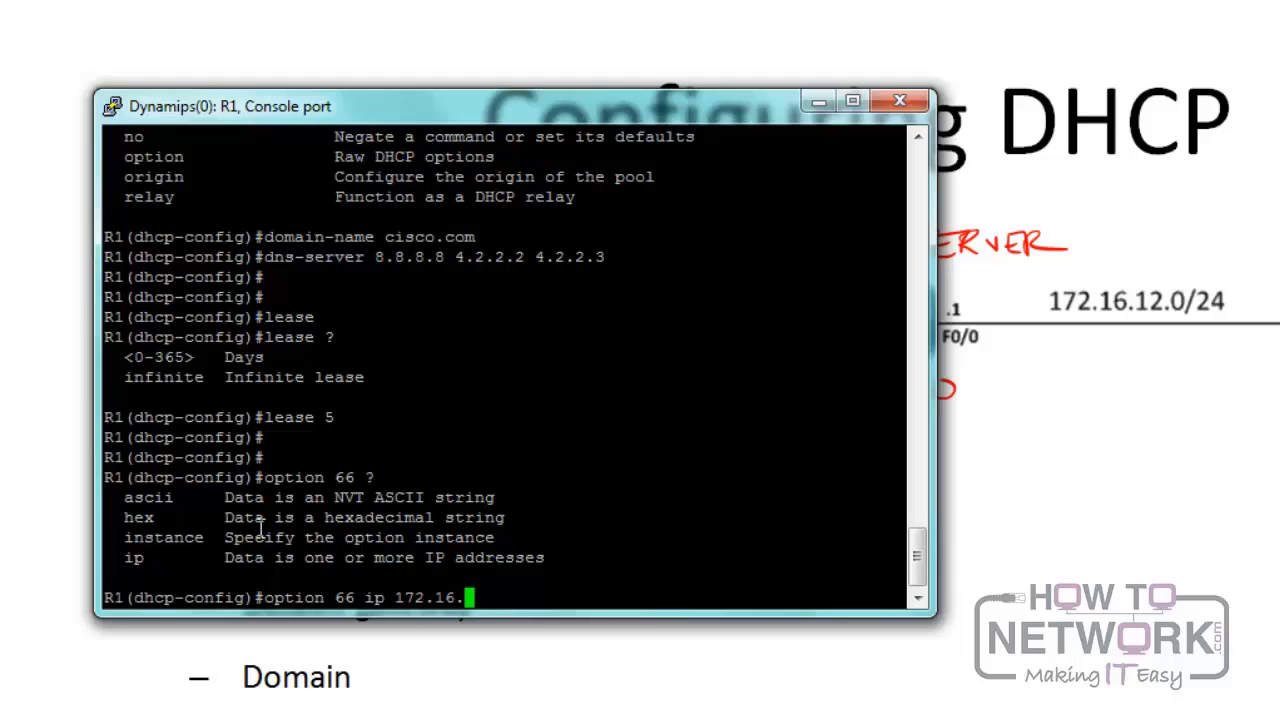
Step: Add option 66 with IP 172.16.12.5 to pool TEST and exit pool configuration
{"action": "type", "text": "12.5"}
{"action": "key", "text": "Return"}
{"action": "key", "text": "Return"}
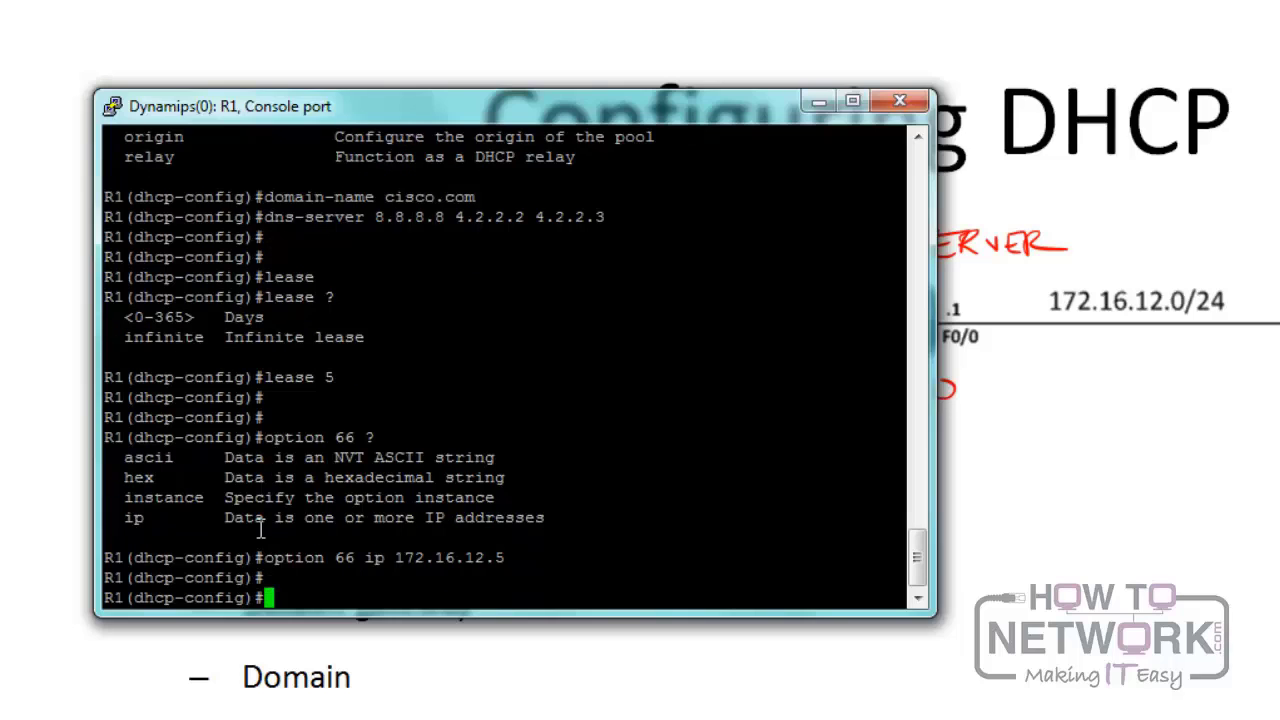
{"action": "type", "text": "exit"}
{"action": "key", "text": "Return"}
{"action": "key", "text": "Return"}
Step: Return to privileged mode and show configuration lines containing dhcp with 'sh run | i dhcp'
{"action": "type", "text": "exit"}
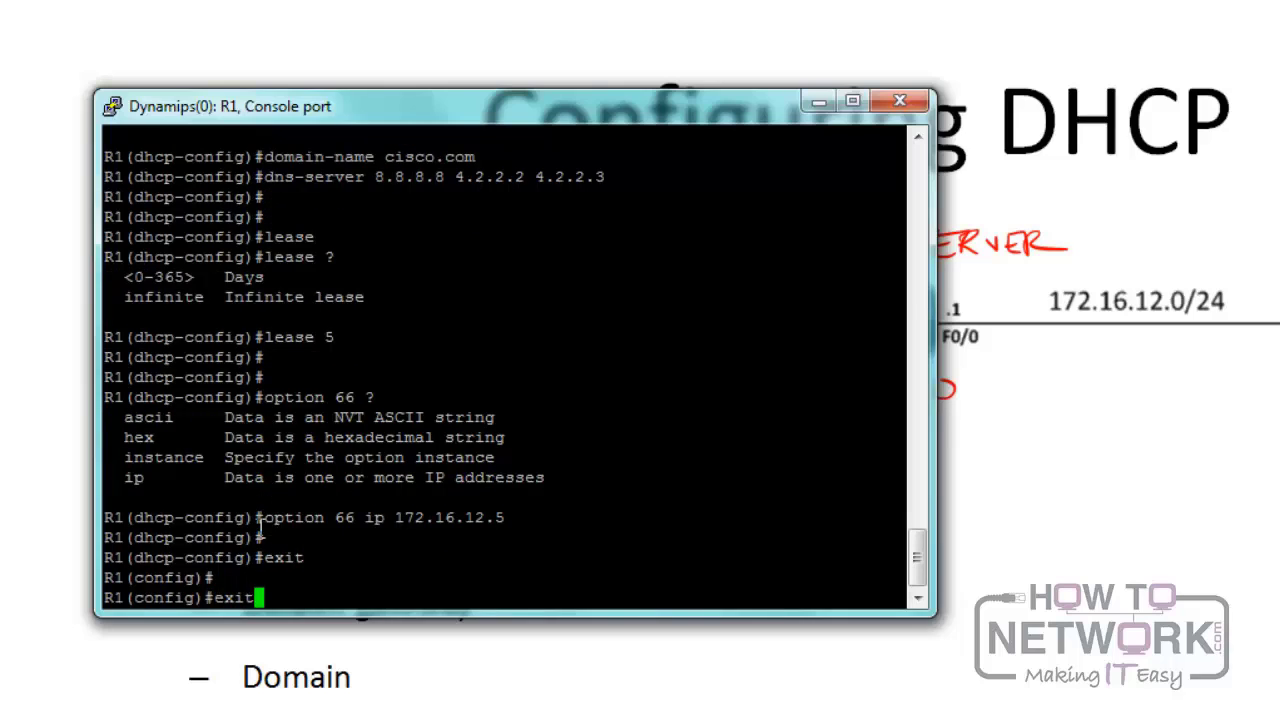
{"action": "key", "text": "Return"}
{"action": "key", "text": "Return"}
{"action": "key", "text": "Return"}
{"action": "type", "text": "sh run "}
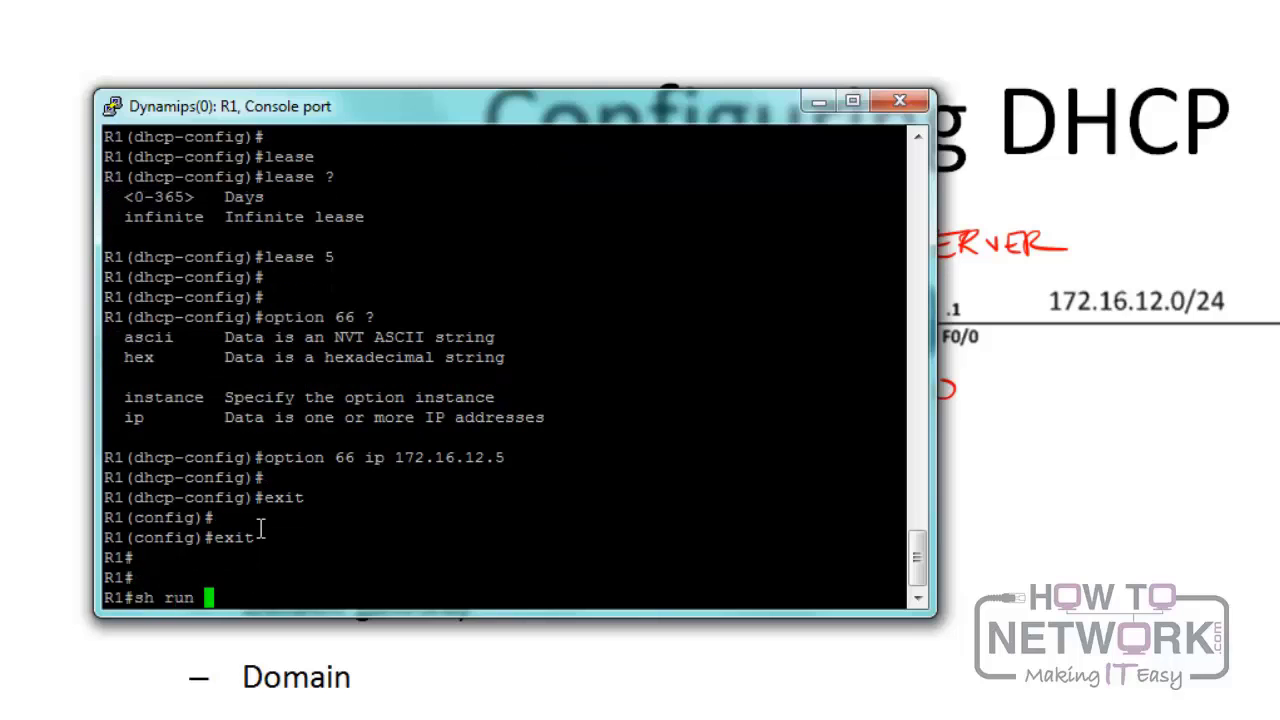
{"action": "type", "text": "| i dhcp"}
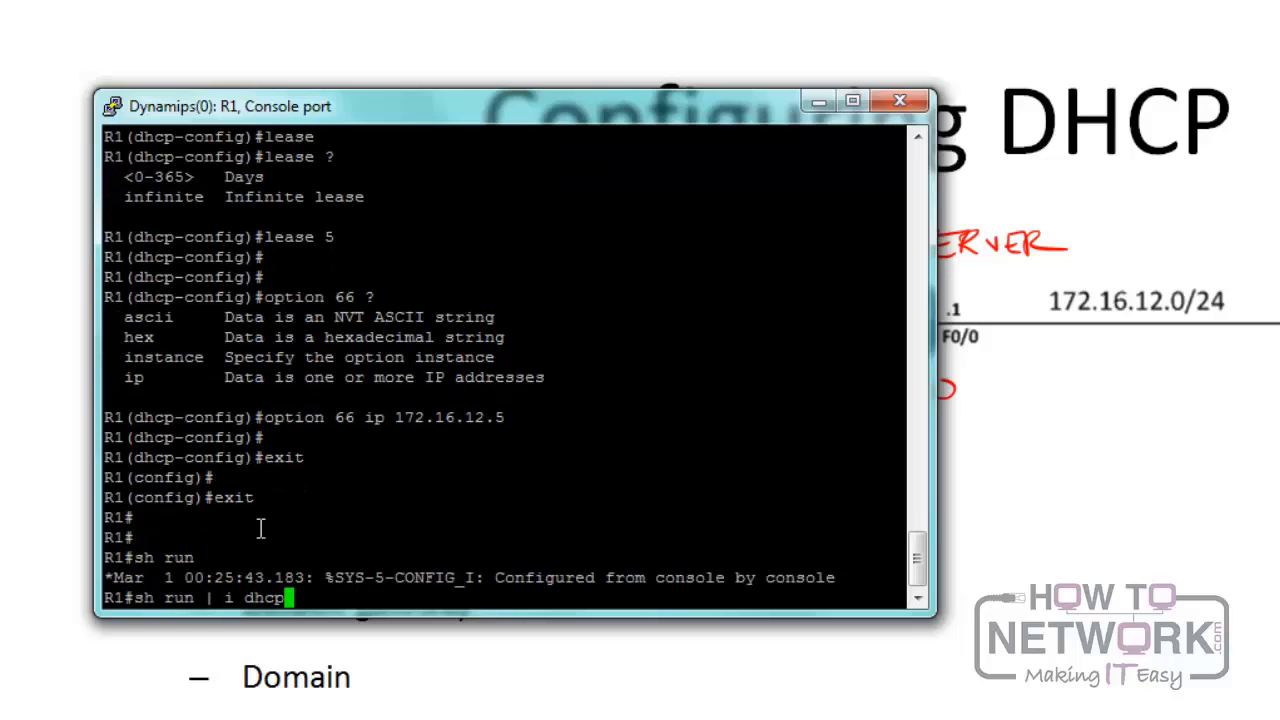
{"action": "key", "text": "Return"}
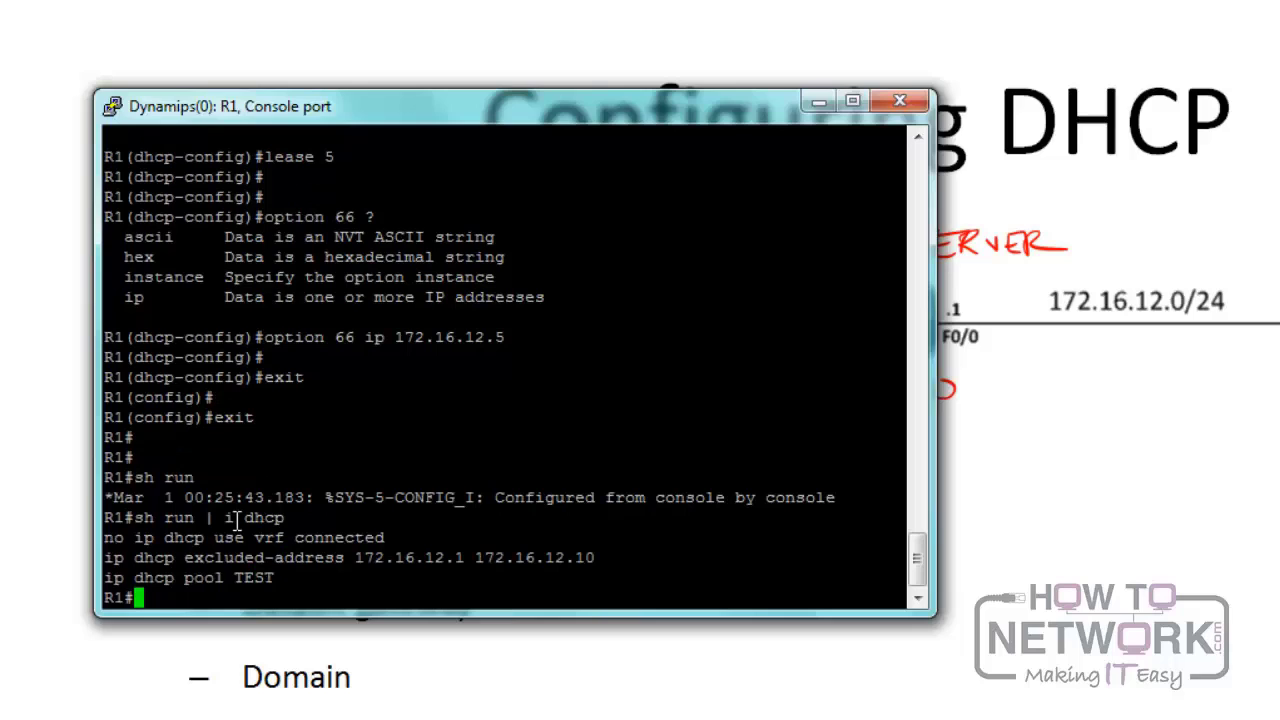
{"action": "left_click_drag", "start_coordinate": [243, 517], "coordinate": [226, 518]}
{"action": "key", "text": "Return"}
{"action": "key", "text": "Return"}
Step: Display the full DHCP pool configuration with 'sh running-config | section dhcp'
{"action": "key", "text": "Up"}
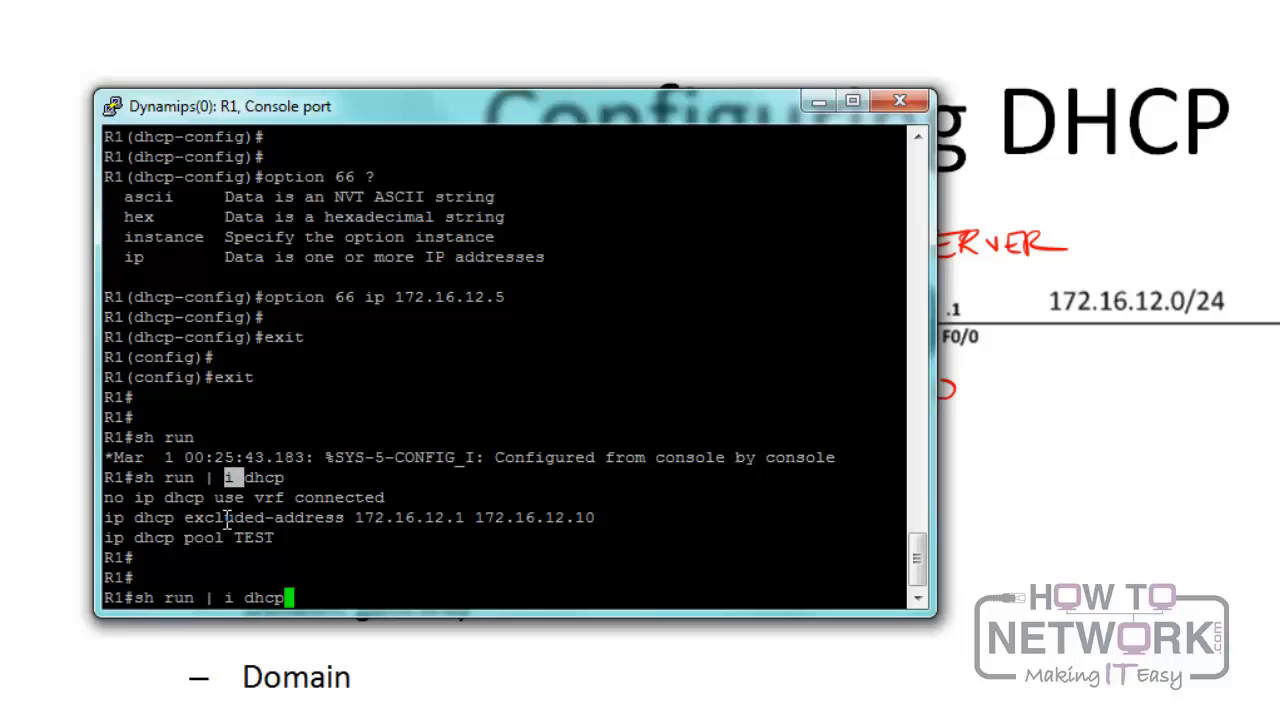
{"action": "key", "text": "Left"}
{"action": "key", "text": "Left"}
{"action": "key", "text": "Left"}
{"action": "key", "text": "Left"}
{"action": "key", "text": "Left"}
{"action": "key", "text": "BackSpace"}
{"action": "key", "text": "BackSpace"}
{"action": "key", "text": "BackSpace"}
{"action": "key", "text": "BackSpace"}
{"action": "key", "text": "ctrl+k"}
{"action": "type", "text": "nnin"}
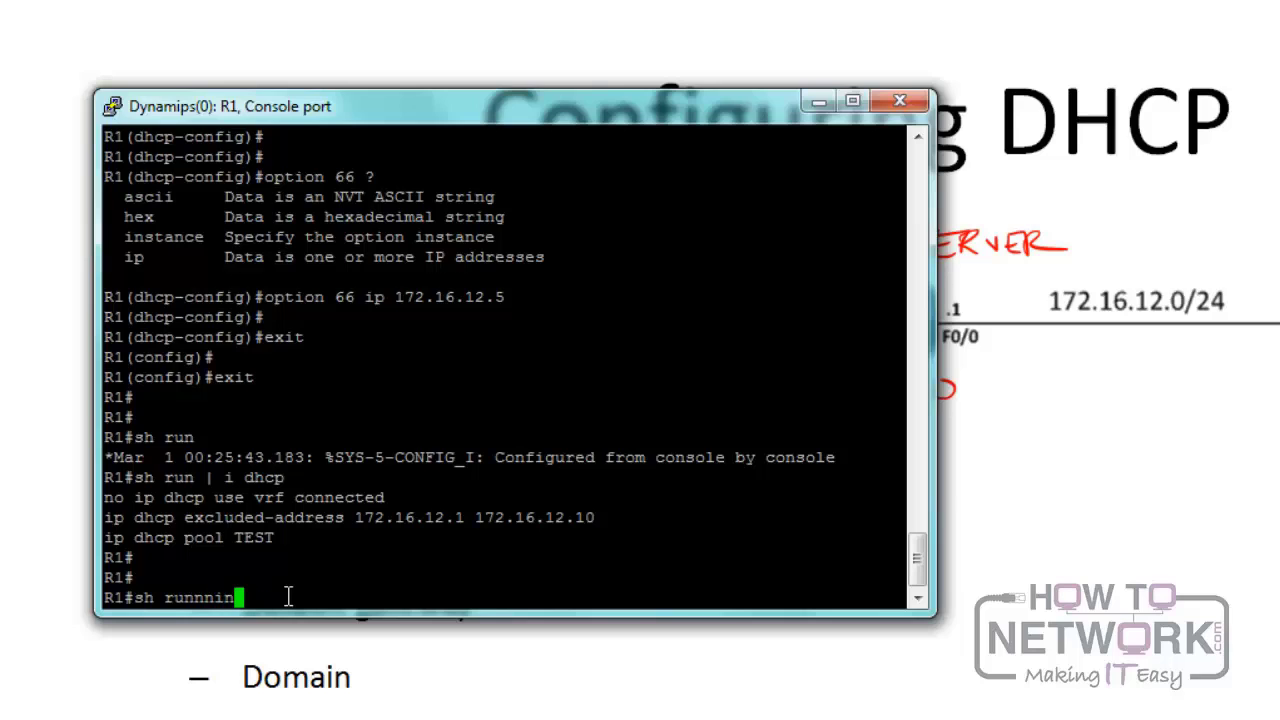
{"action": "key", "text": "Tab"}
{"action": "key", "text": "BackSpace"}
{"action": "key", "text": "BackSpace"}
{"action": "key", "text": "BackSpace"}
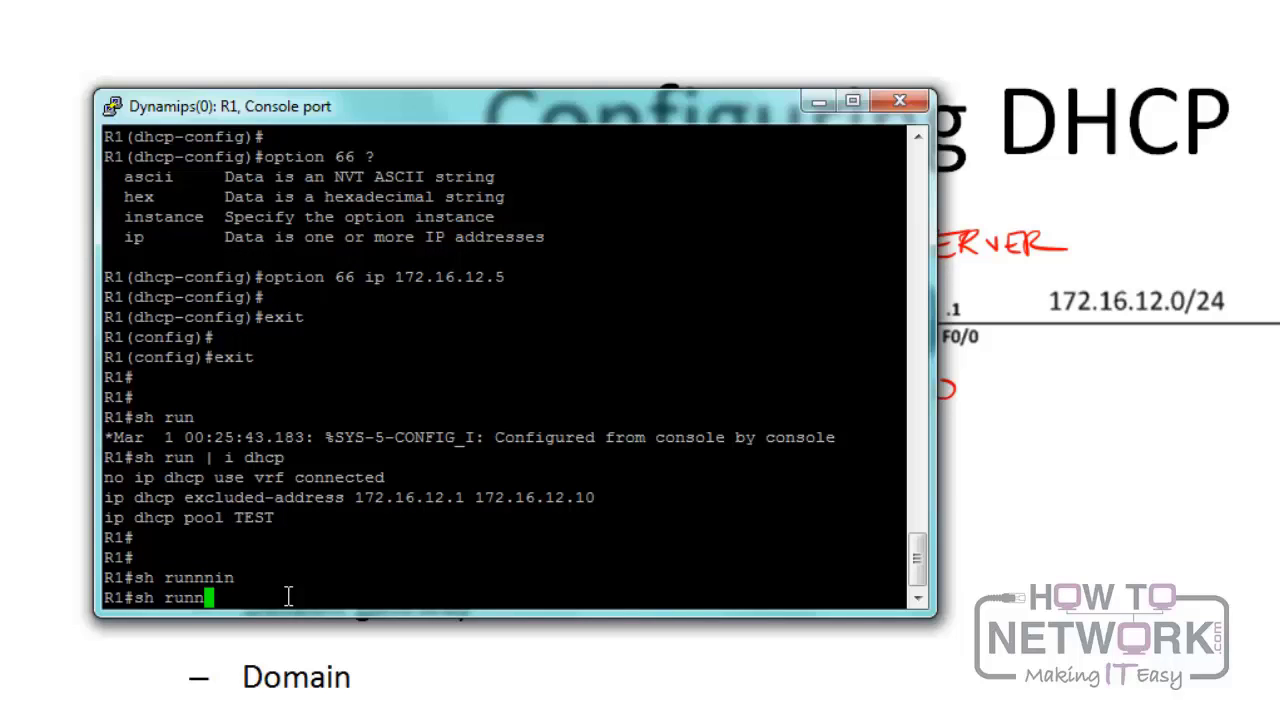
{"action": "type", "text": "ing"}
{"action": "key", "text": "Tab"}
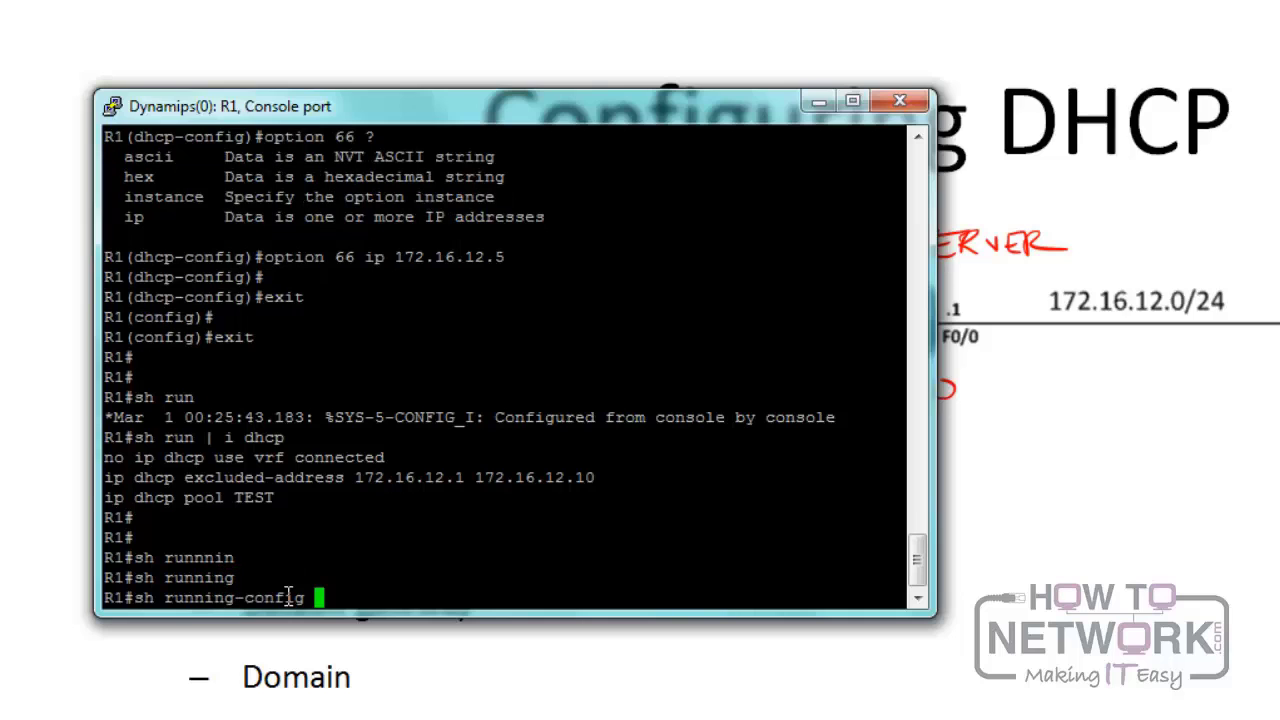
{"action": "type", "text": "| ?"}
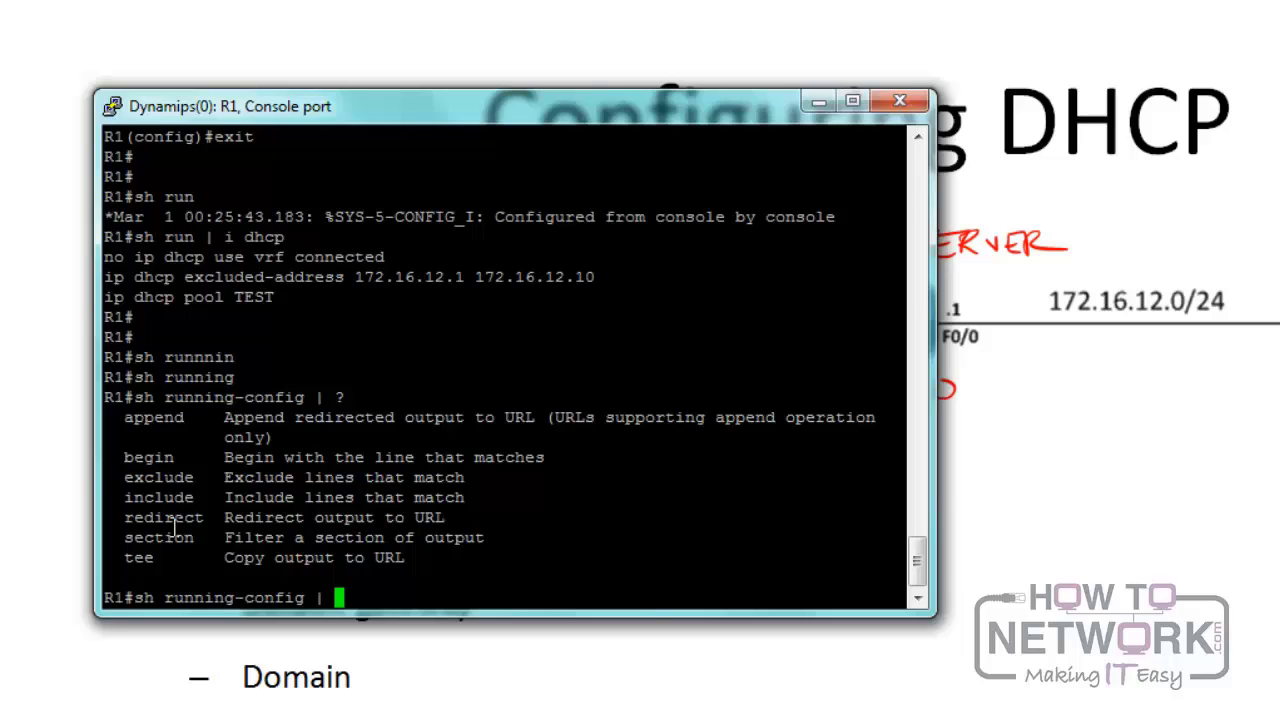
{"action": "type", "text": "section dhcp"}
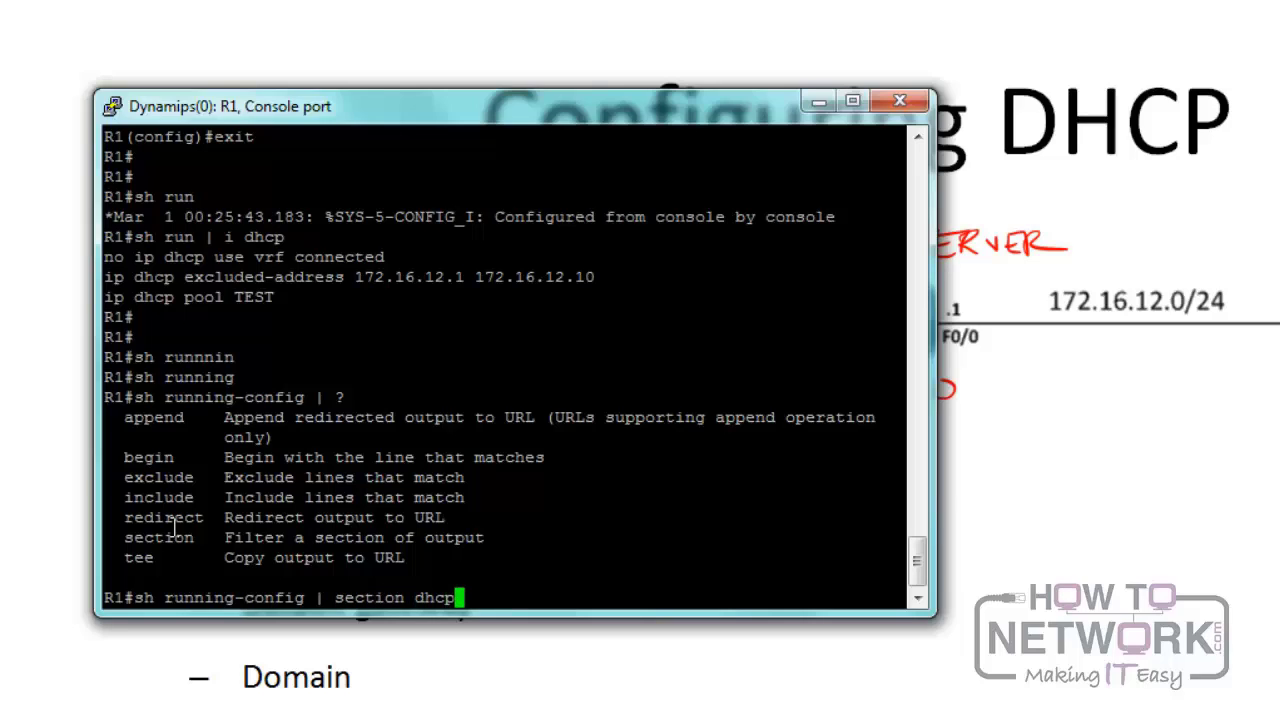
{"action": "key", "text": "Return"}
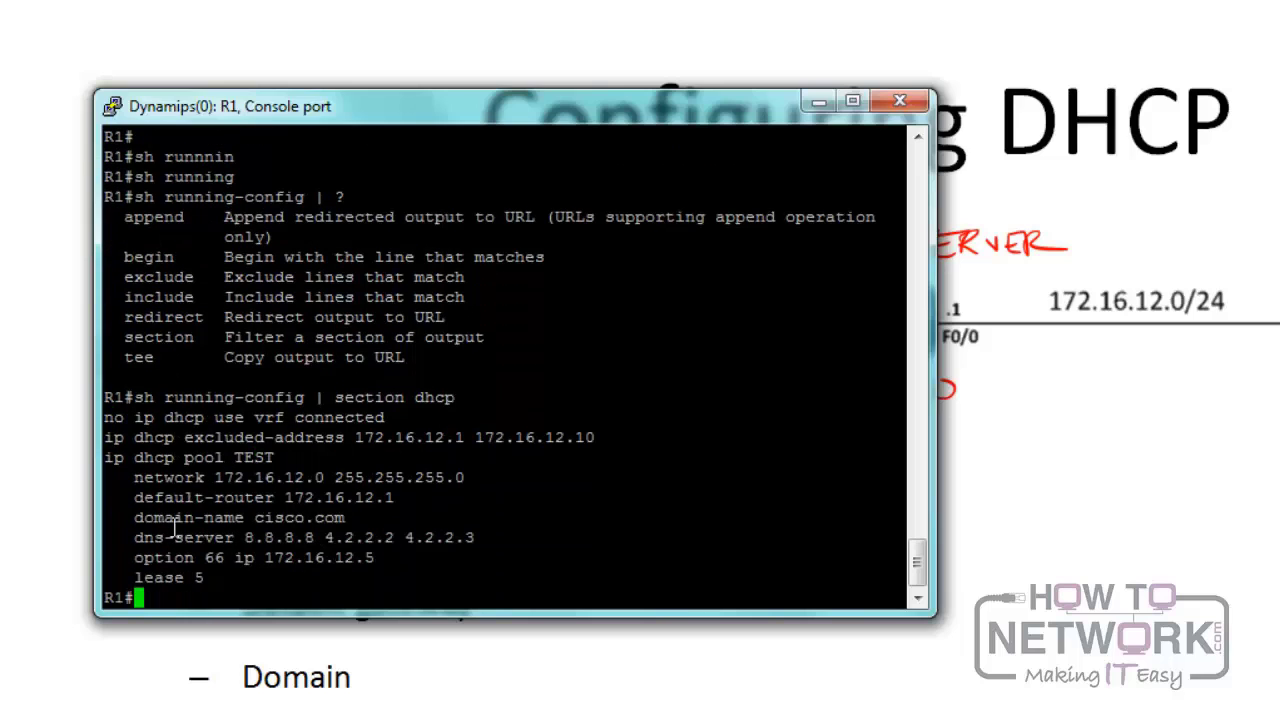
Step: Try a 'section router' filter, clear it, and begin typing a copy command
{"action": "key", "text": "Up"}
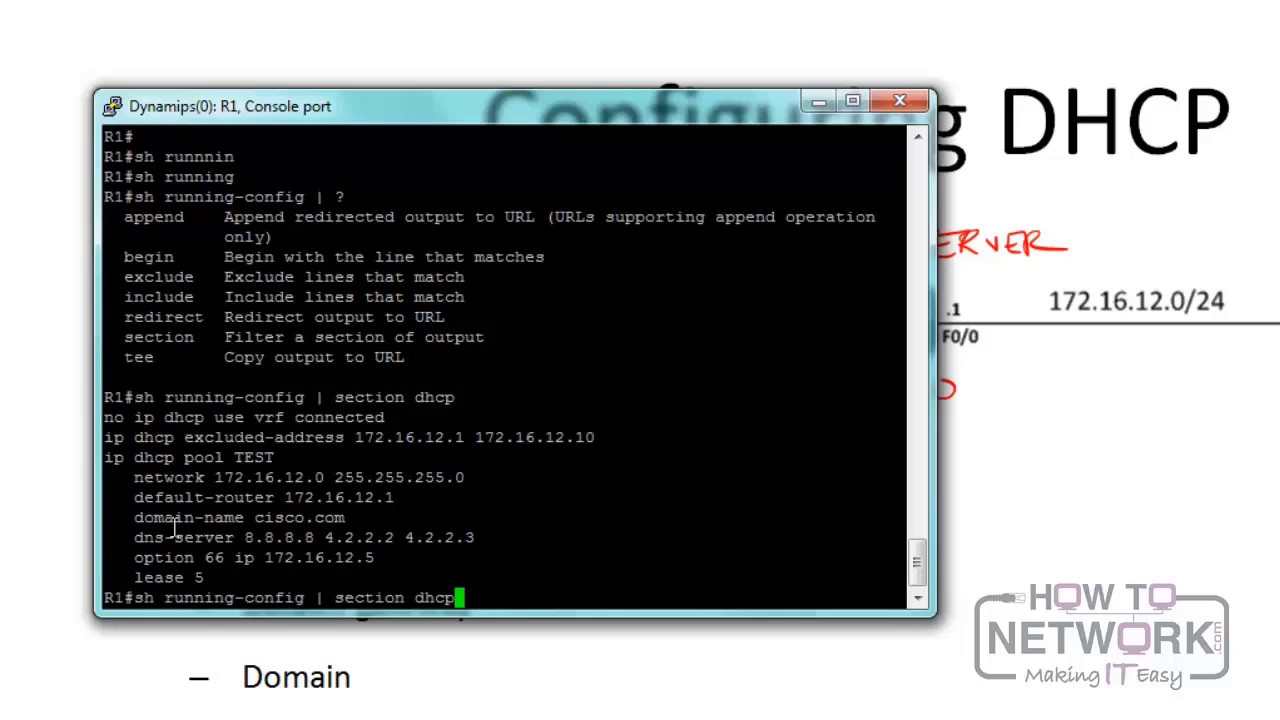
{"action": "key", "text": "BackSpace"}
{"action": "key", "text": "BackSpace"}
{"action": "key", "text": "BackSpace"}
{"action": "key", "text": "BackSpace"}
{"action": "type", "text": "router"}
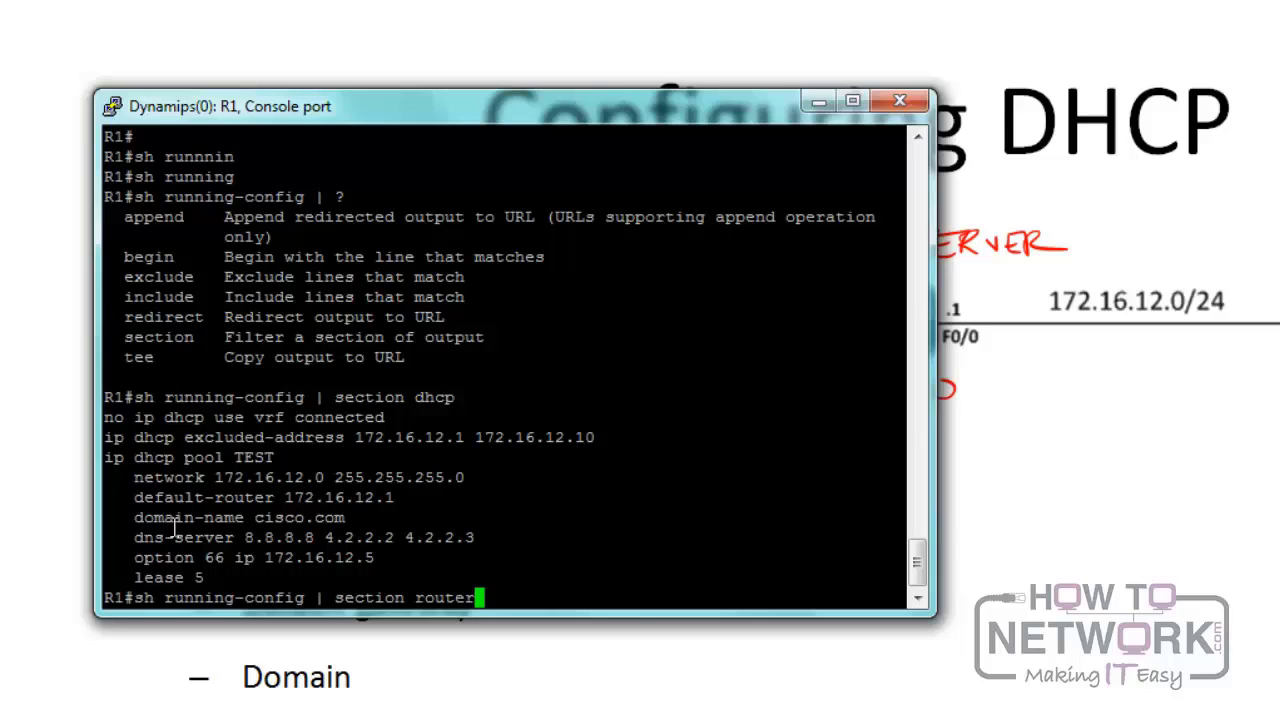
{"action": "key", "text": "ctrl+u"}
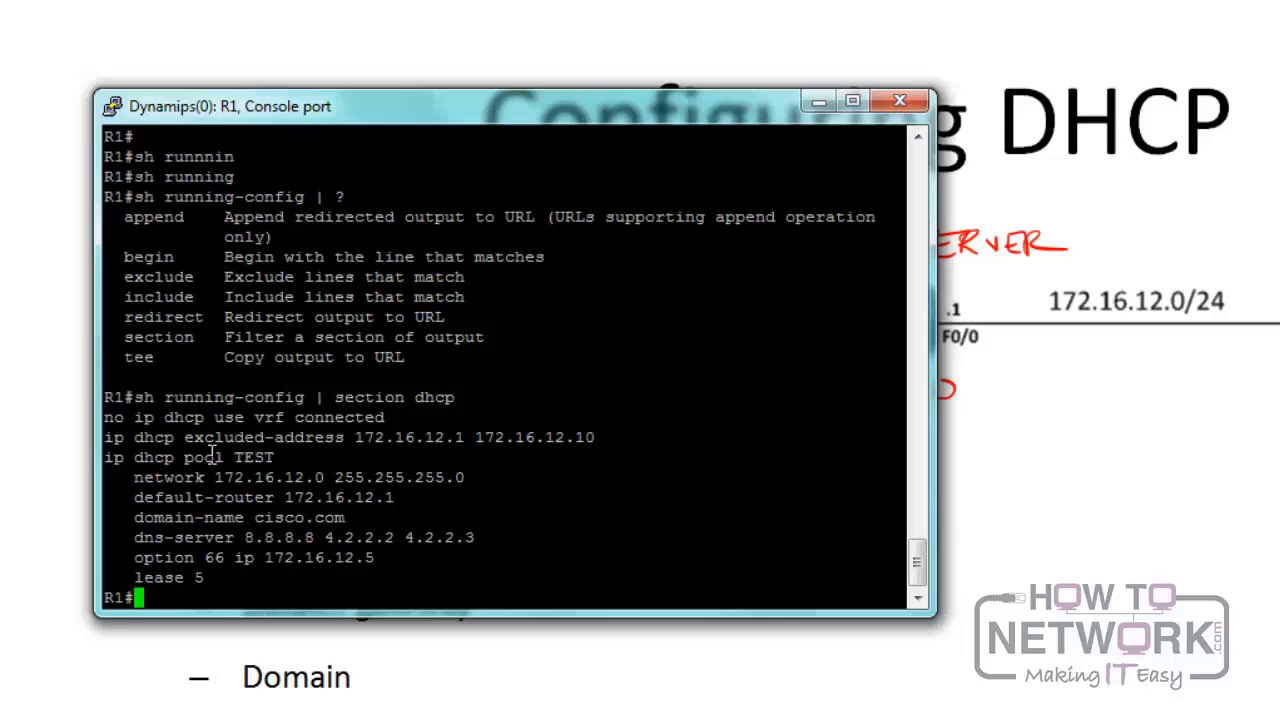
{"action": "type", "text": "copy run"}
Step: Save the running configuration with copy running-config startup-config, accepting the default filename
{"action": "key", "text": "Tab"}
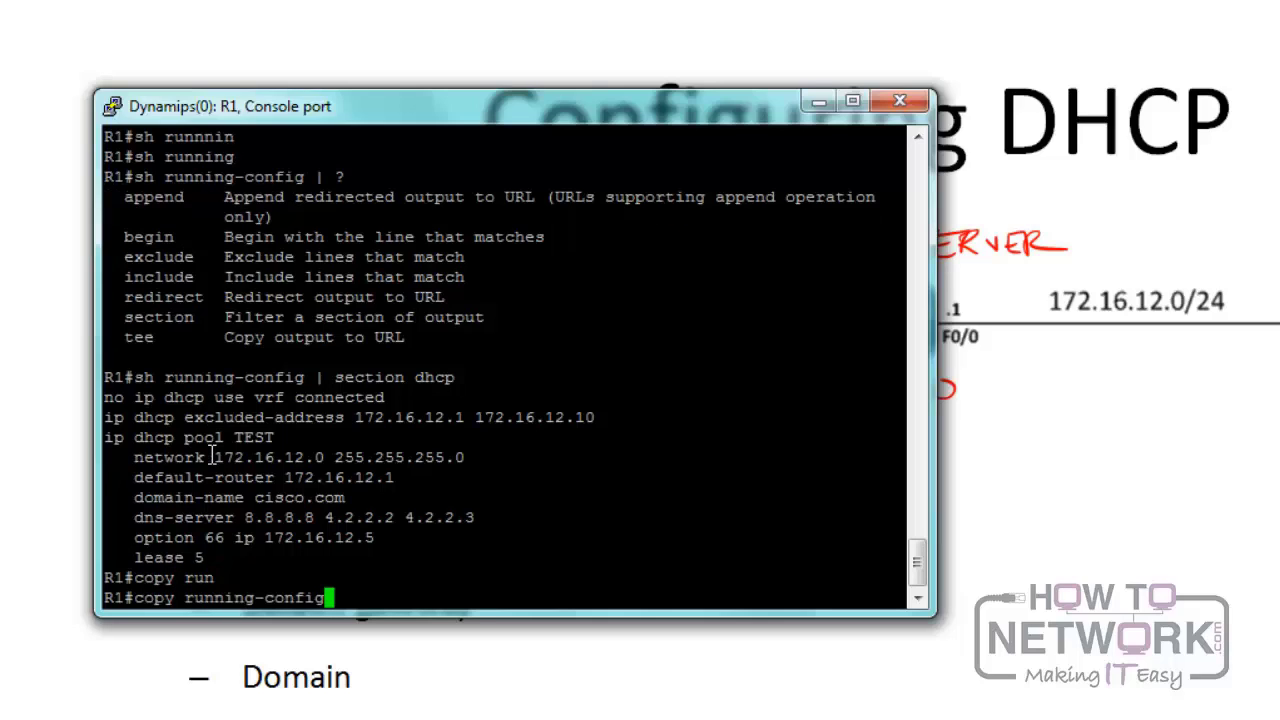
{"action": "type", "text": "star"}
{"action": "key", "text": "Tab"}
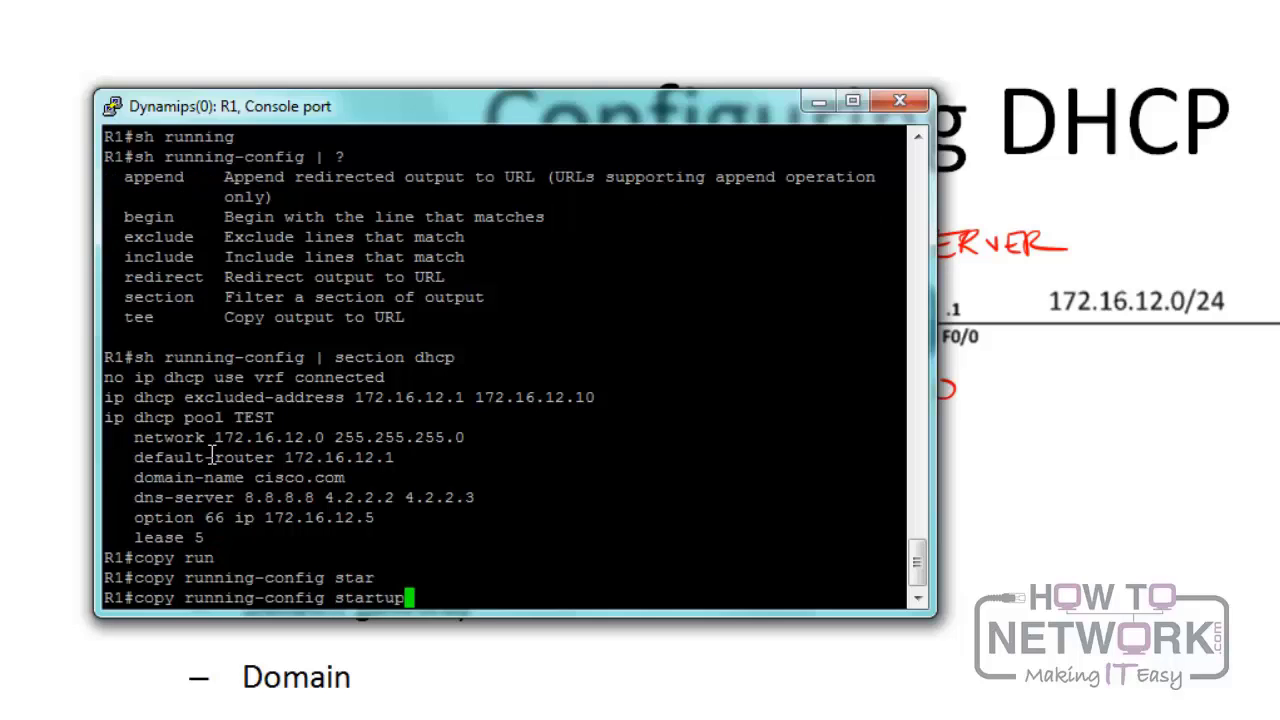
{"action": "key", "text": "Return"}
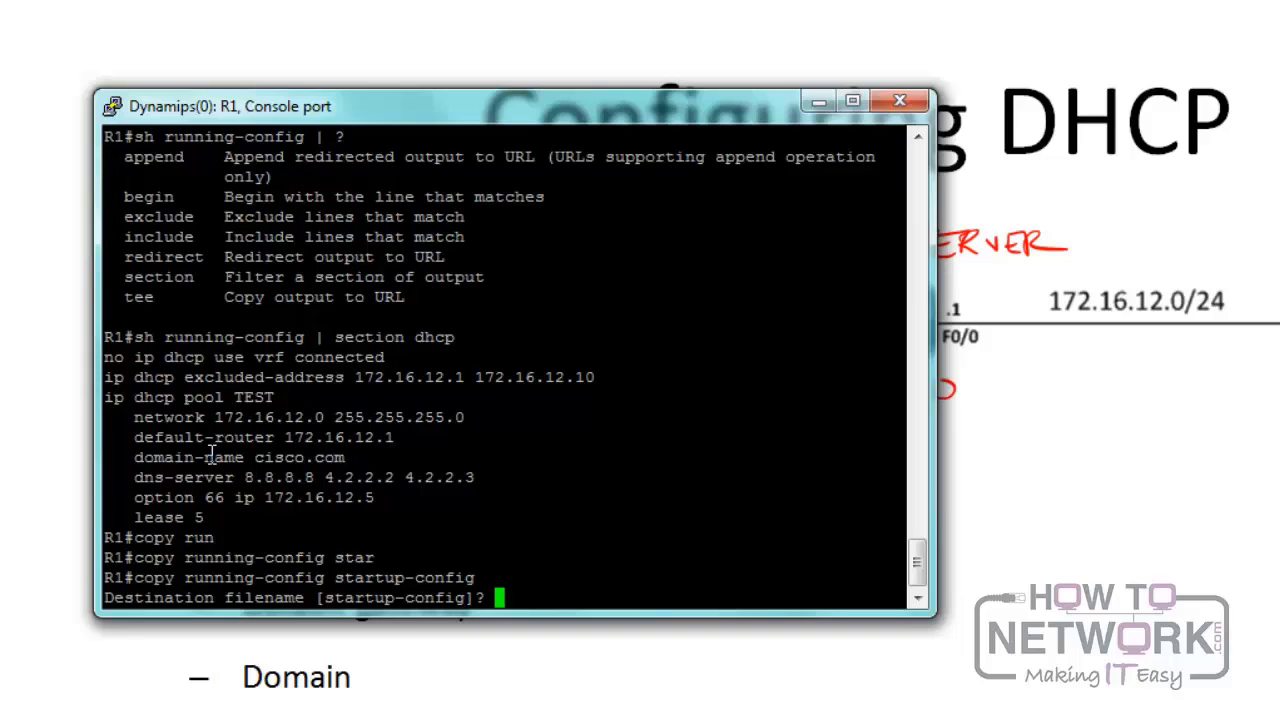
{"action": "key", "text": "Return"}
{"action": "key", "text": "Return"}
{"action": "key", "text": "Return"}
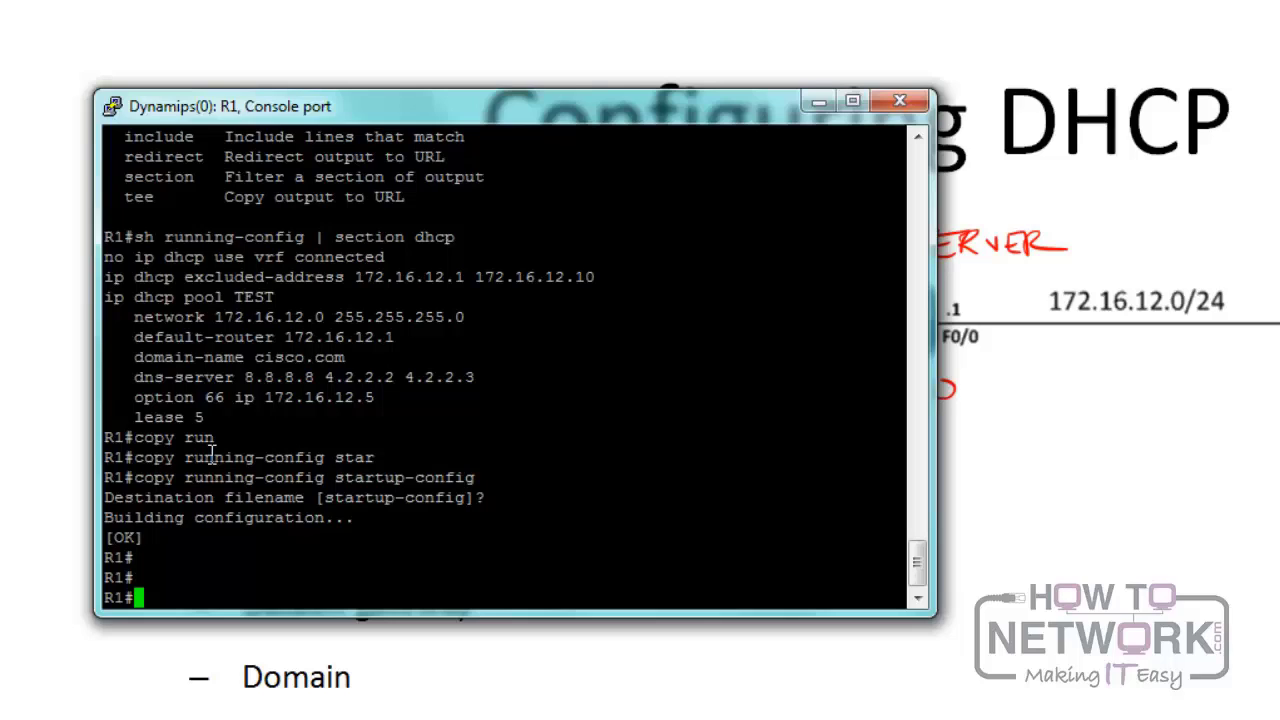
Step: Save the configuration again with 'copy run start' and 'write'
{"action": "type", "text": "copy run start"}
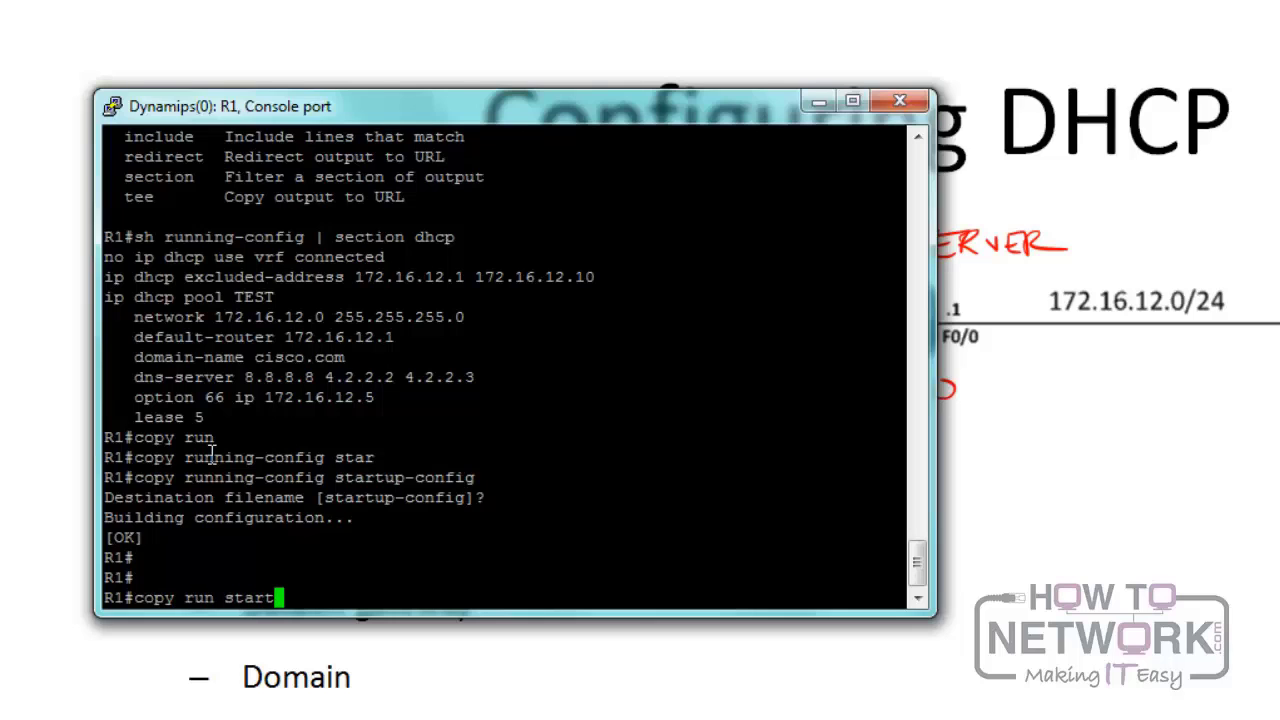
{"action": "key", "text": "Return"}
{"action": "key", "text": "Return"}
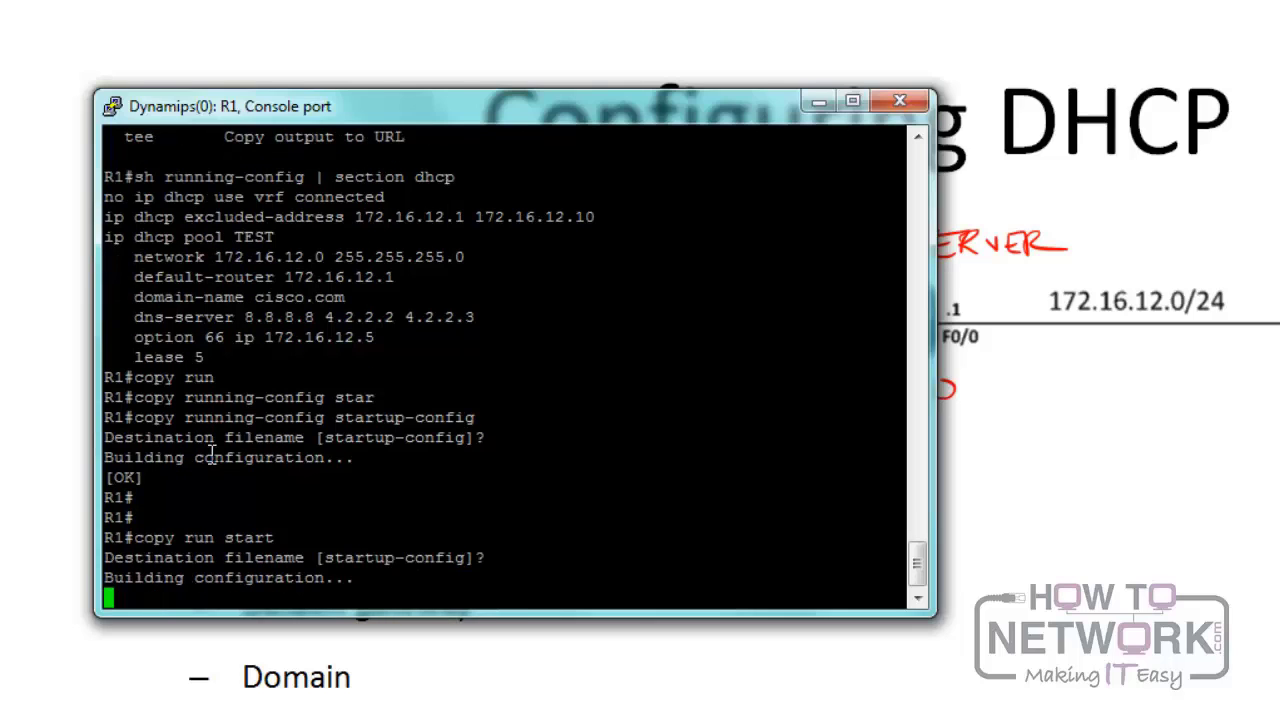
{"action": "type", "text": "wri"}
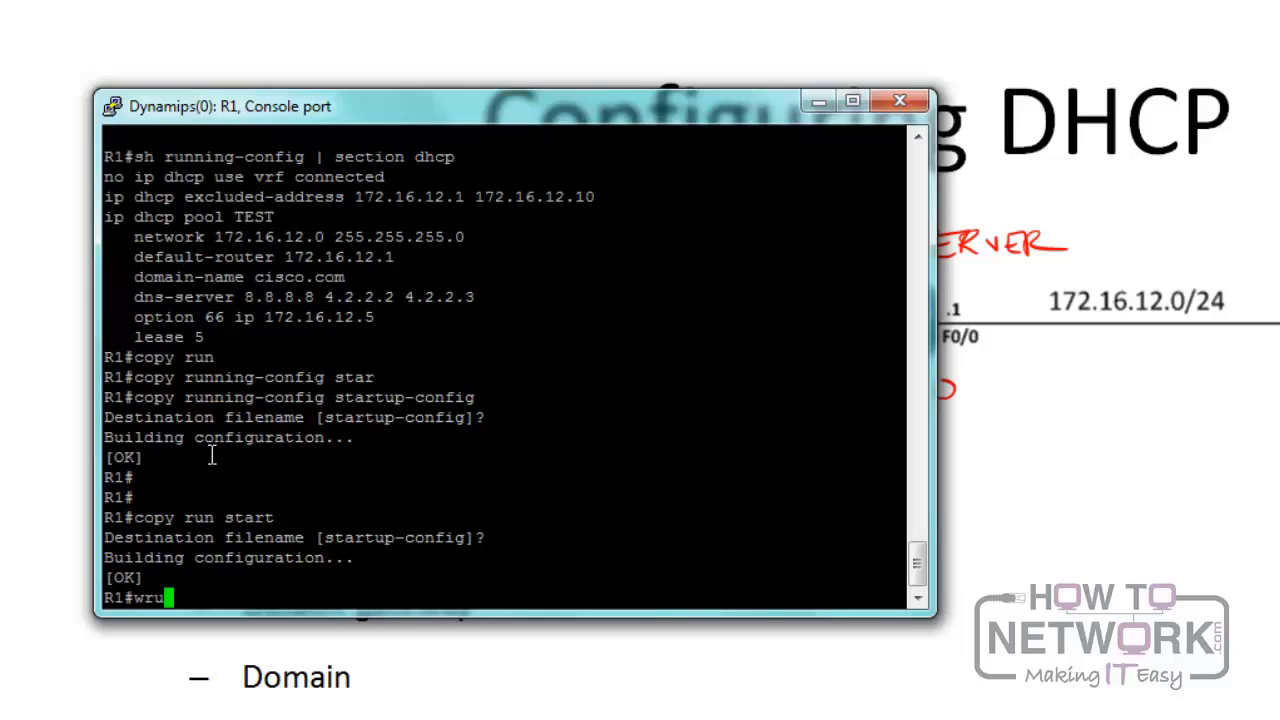
{"action": "type", "text": "te"}
{"action": "key", "text": "Return"}
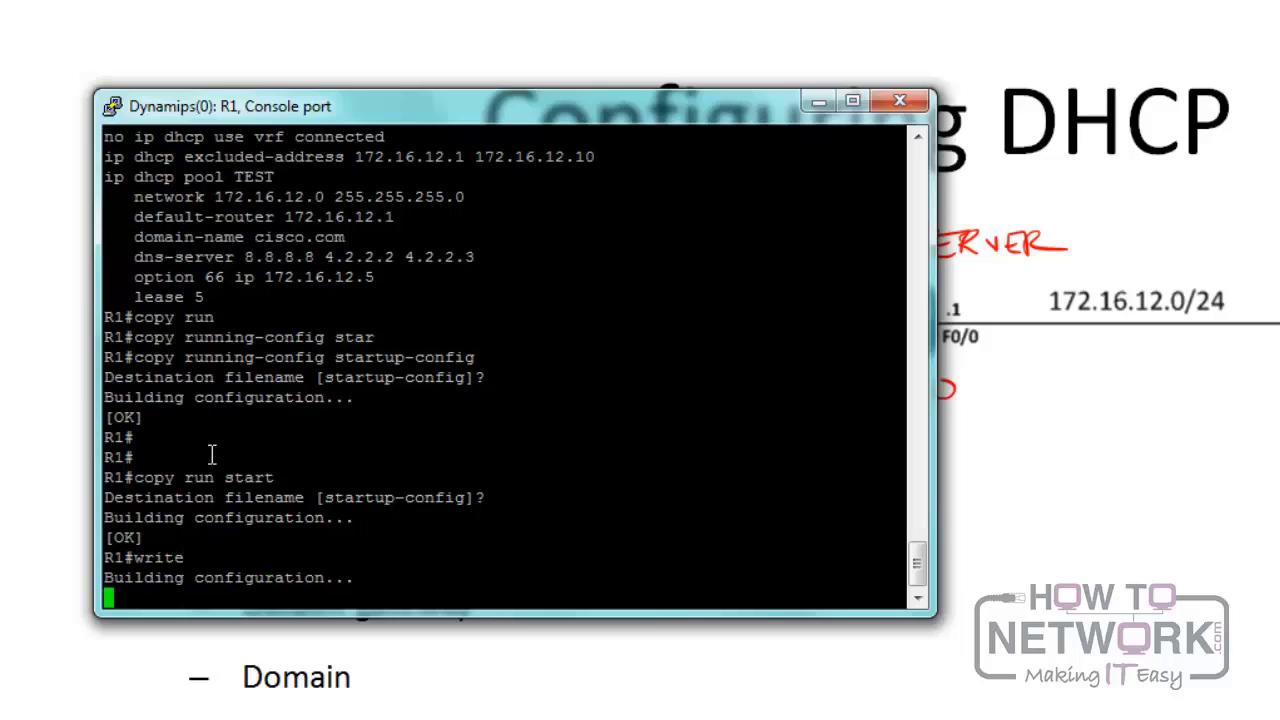
{"action": "key", "text": "Return"}
{"action": "key", "text": "Return"}
{"action": "key", "text": "Return"}
{"action": "key", "text": "Return"}
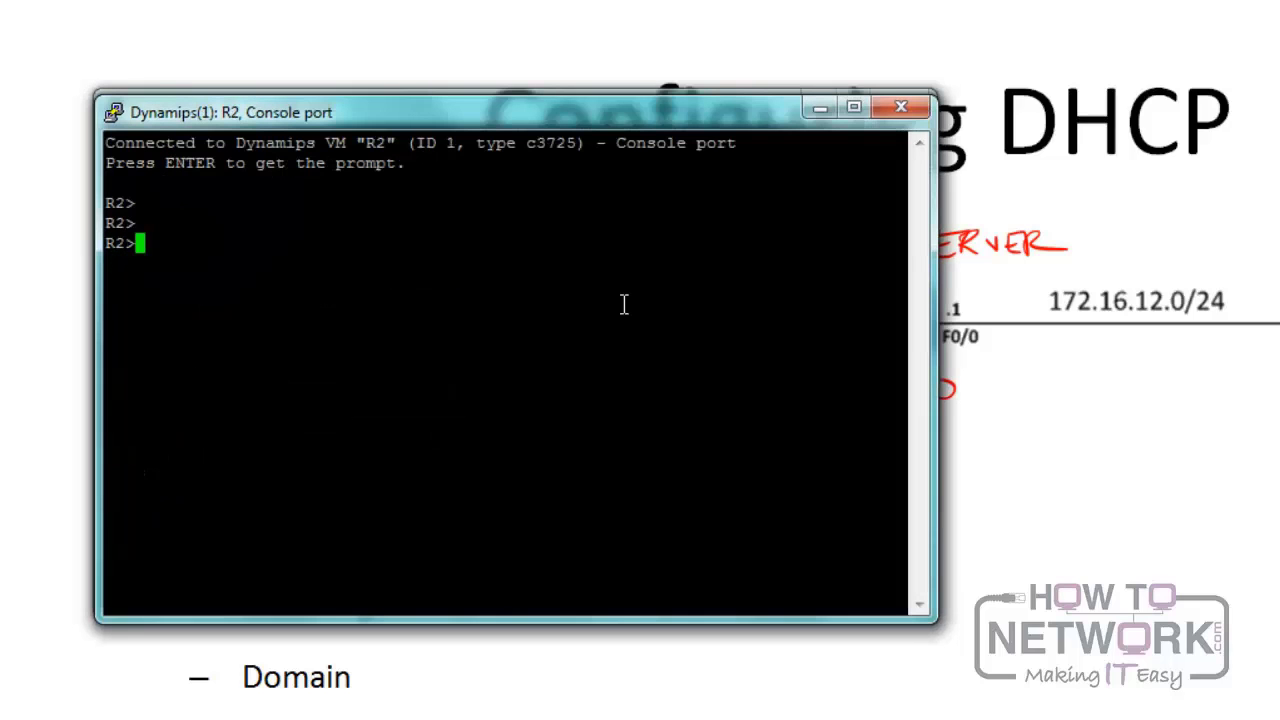
Step: On R2, enter privileged and global configuration mode and select interface FastEthernet0/0
{"action": "type", "text": "en"}
{"action": "key", "text": "Return"}
{"action": "key", "text": "Return"}
{"action": "key", "text": "Return"}
{"action": "key", "text": "Return"}
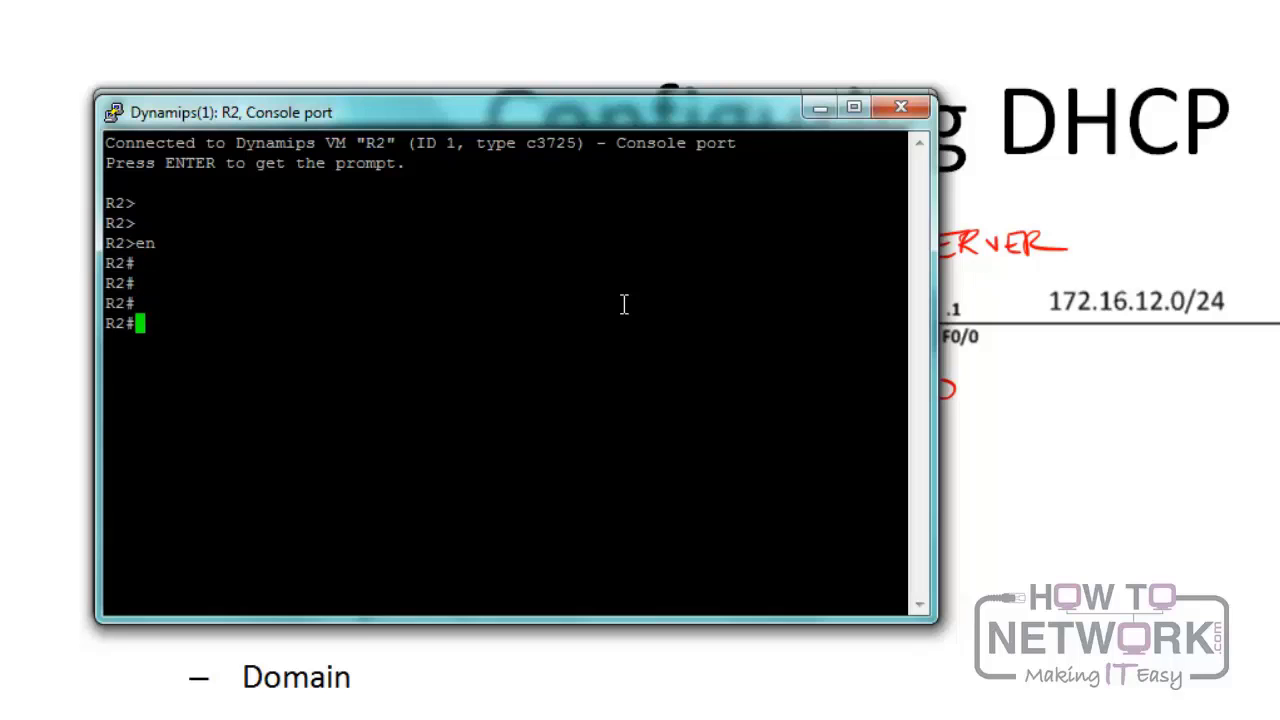
{"action": "type", "text": "conf t"}
{"action": "key", "text": "Return"}
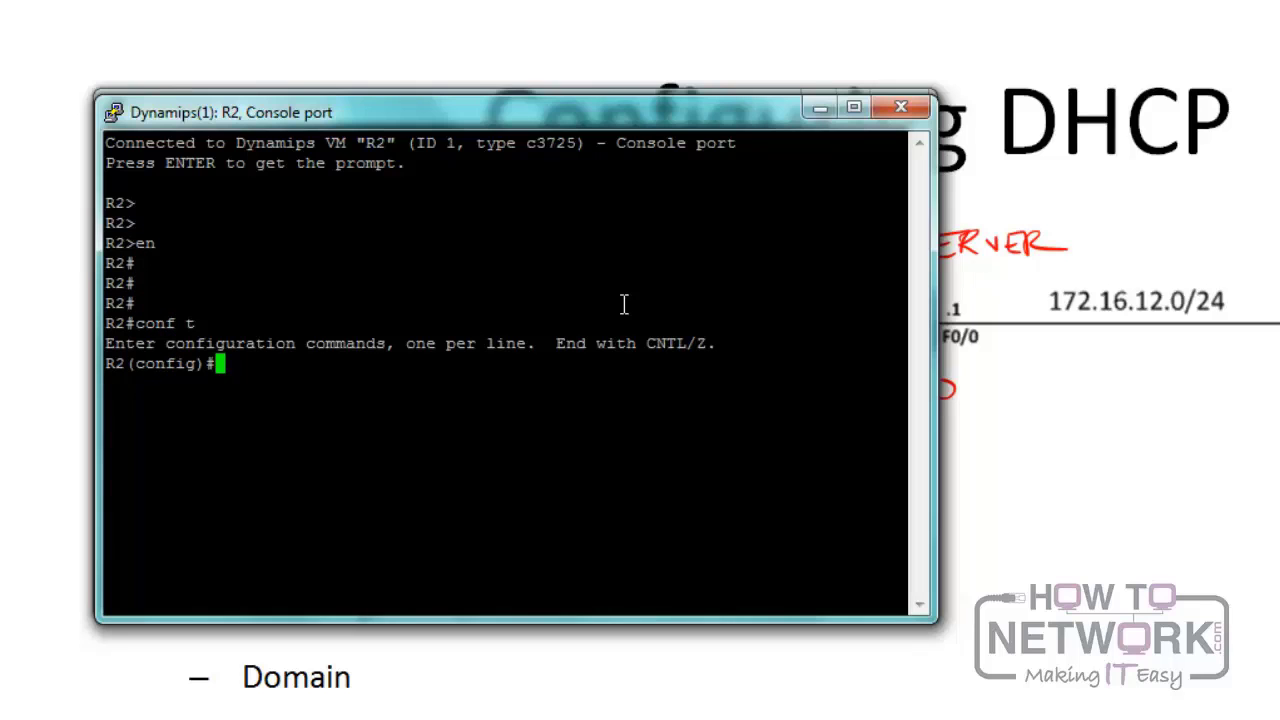
{"action": "key", "text": "Return"}
{"action": "key", "text": "Return"}
{"action": "key", "text": "Return"}
{"action": "type", "text": "int f0/0"}
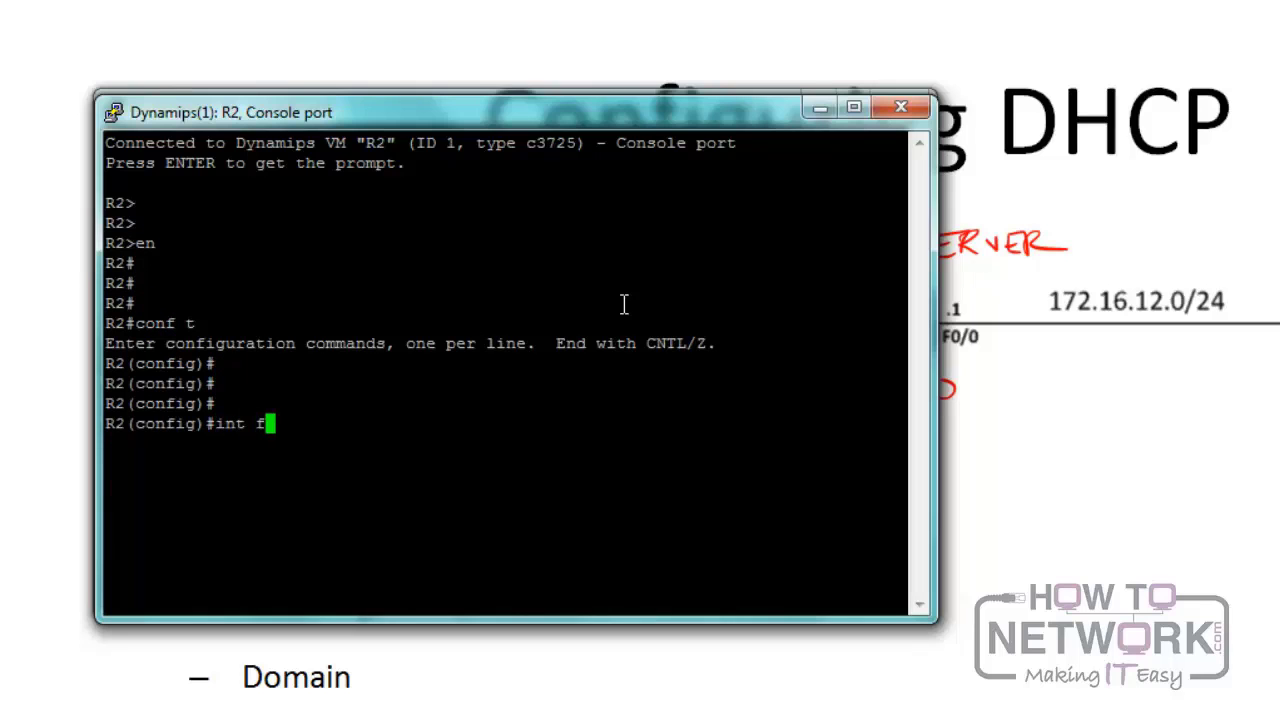
{"action": "key", "text": "Return"}
{"action": "key", "text": "Return"}
{"action": "key", "text": "Return"}
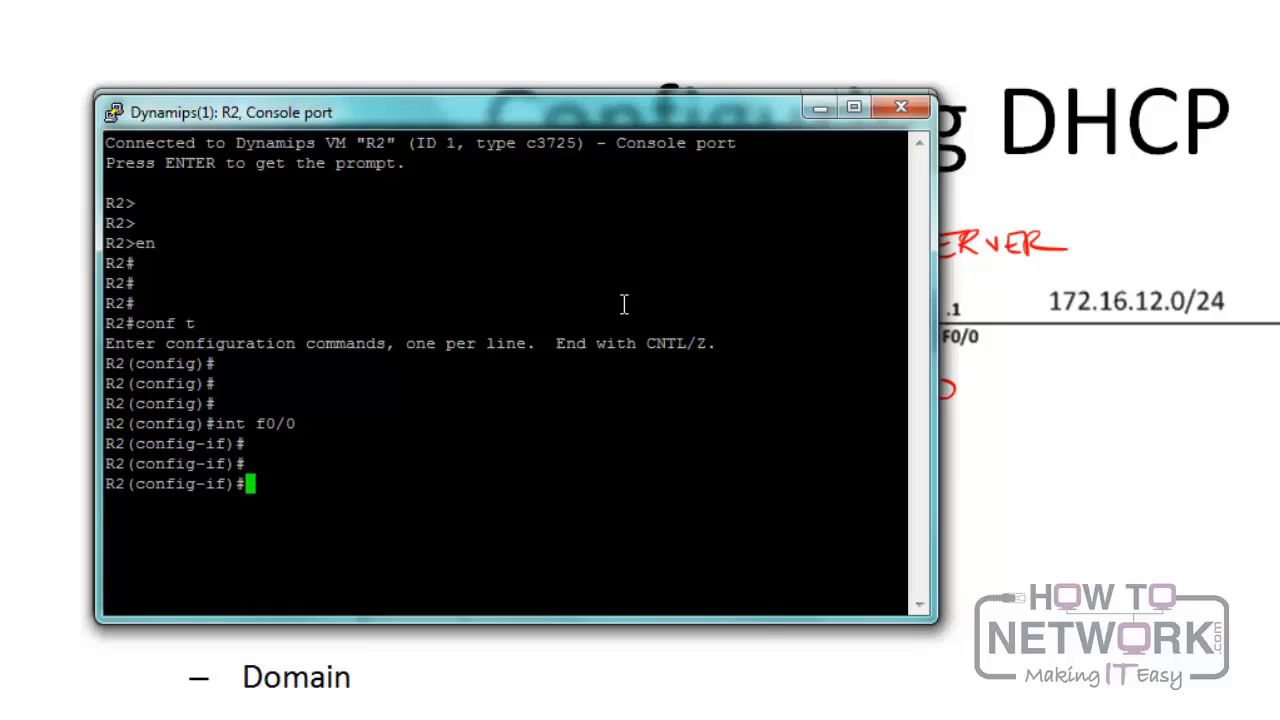
Step: Enable R2's FastEthernet0/0 with no shut and switch back to R1's console
{"action": "type", "text": "no shut"}
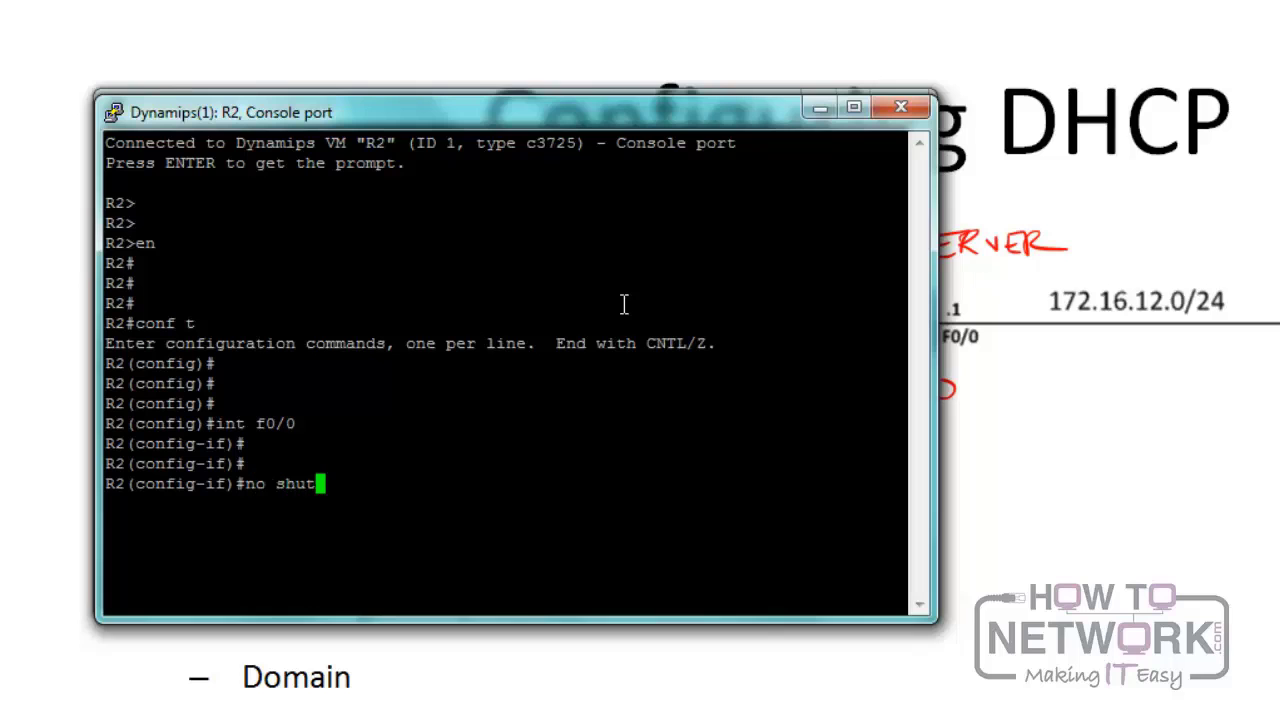
{"action": "key", "text": "Return"}
{"action": "key", "text": "Return"}
{"action": "key", "text": "Return"}
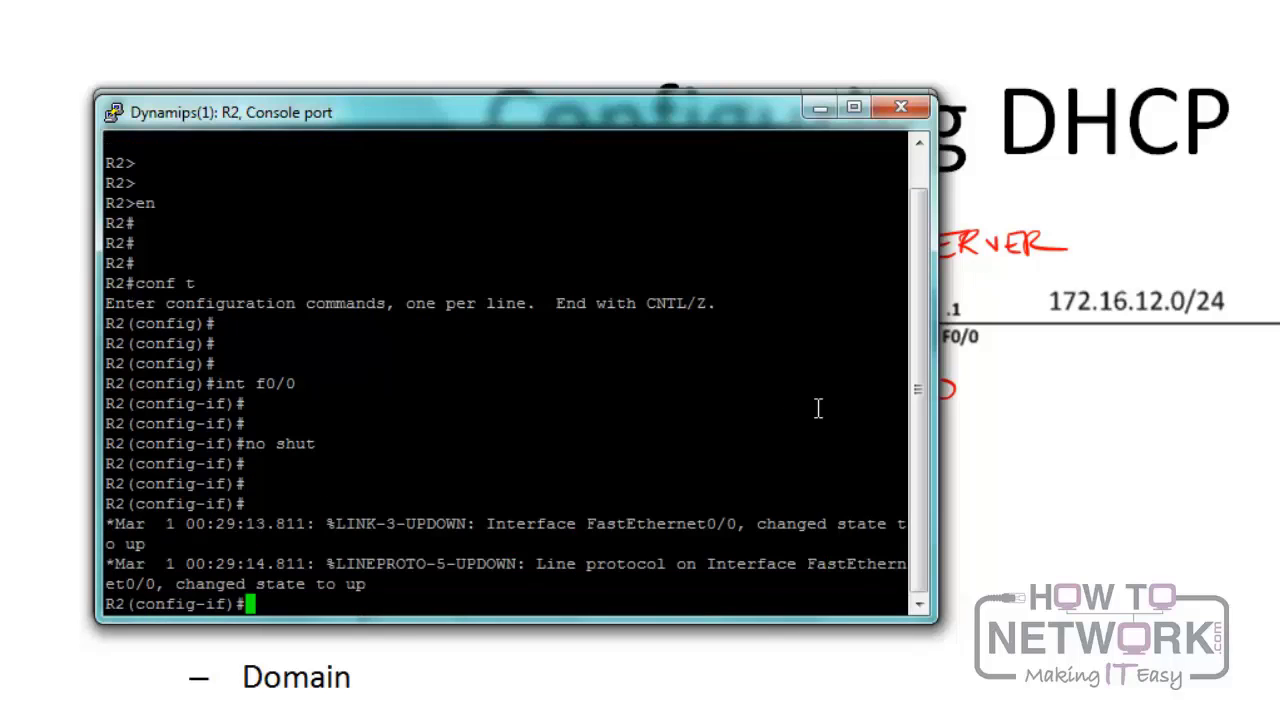
{"action": "key", "text": "Return"}
{"action": "key", "text": "Return"}
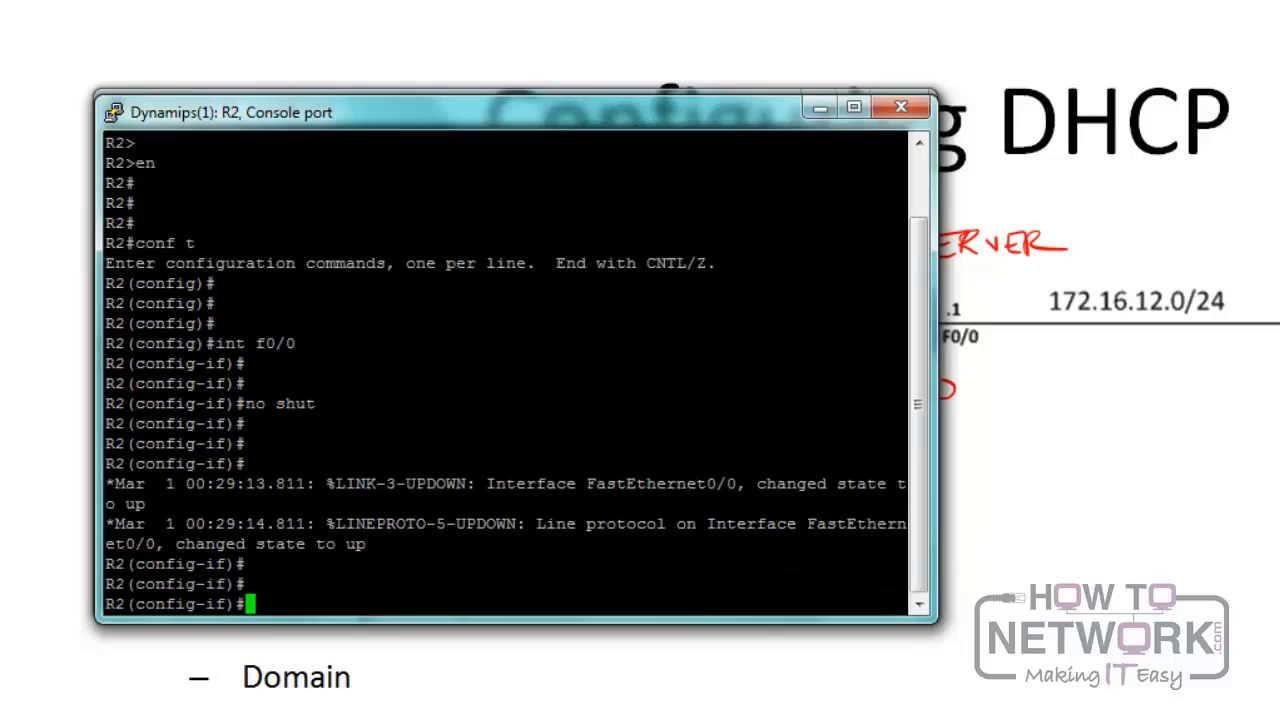
{"action": "key", "text": "alt+Tab"}
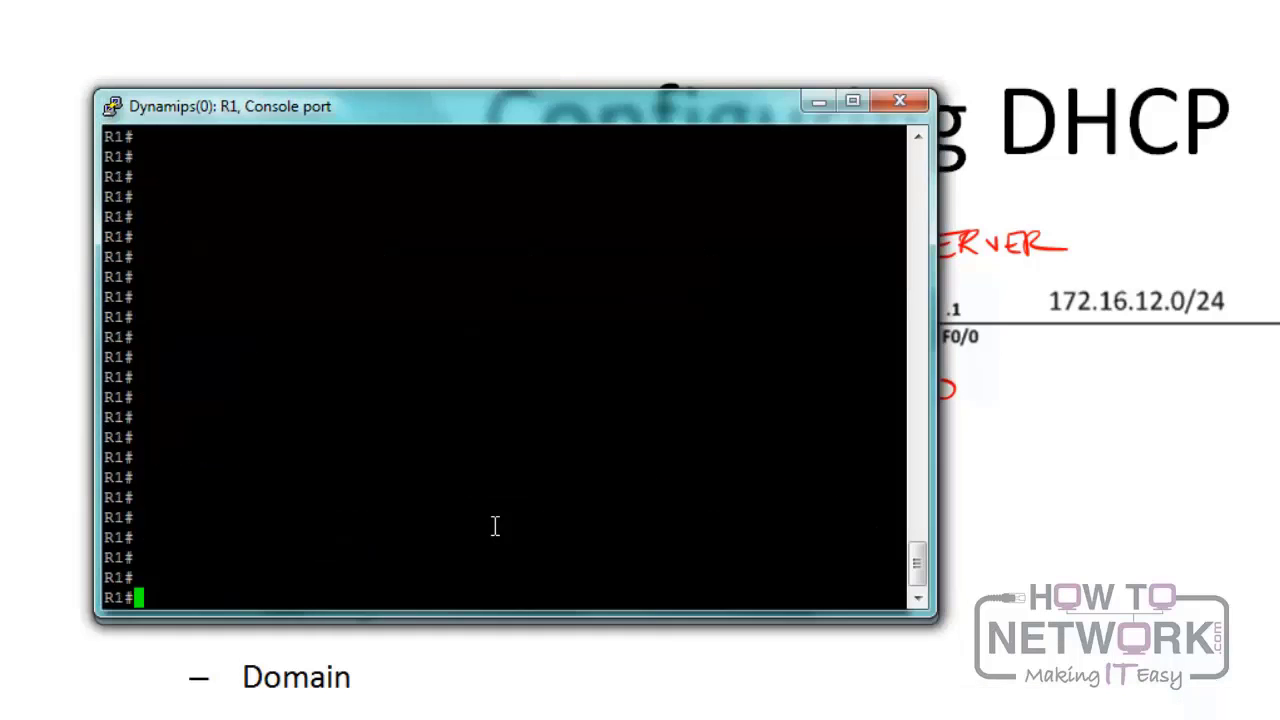
Step: Turn on DHCP server packet debugging on R1 with 'debug ip dhcp server packet'
{"action": "type", "text": "debug ip h"}
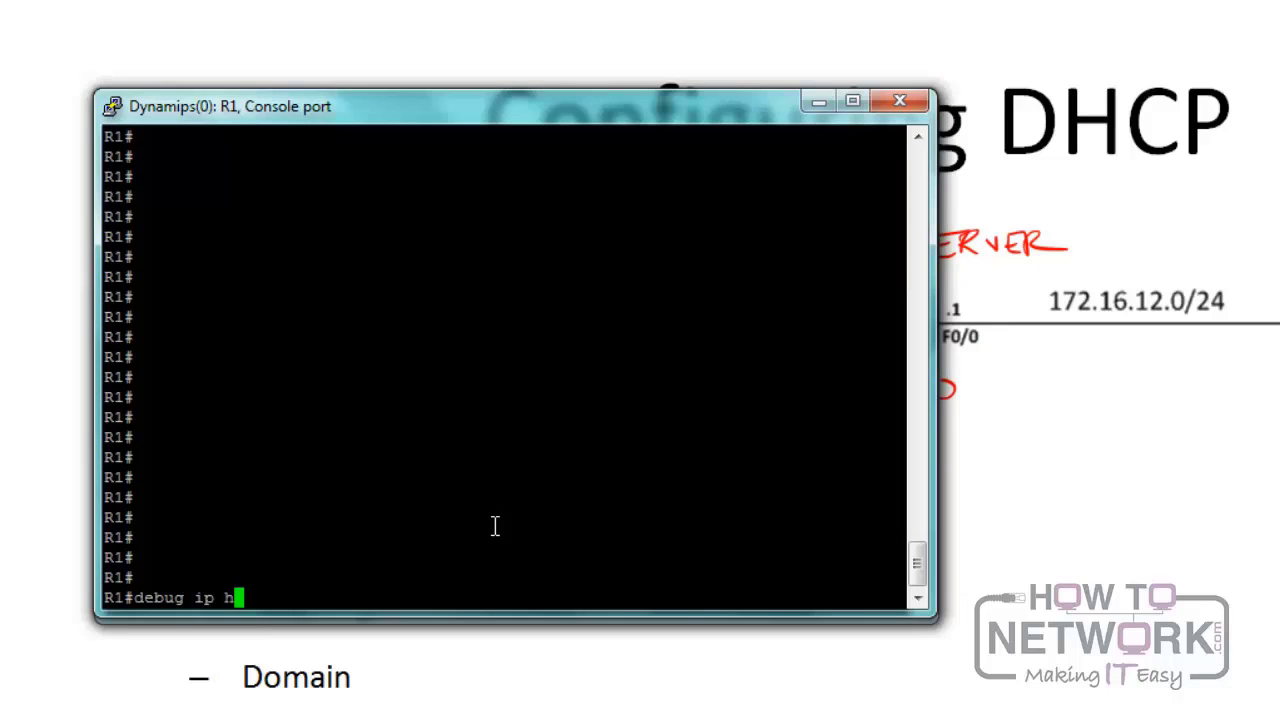
{"action": "key", "text": "BackSpace"}
{"action": "type", "text": "dhcp "}
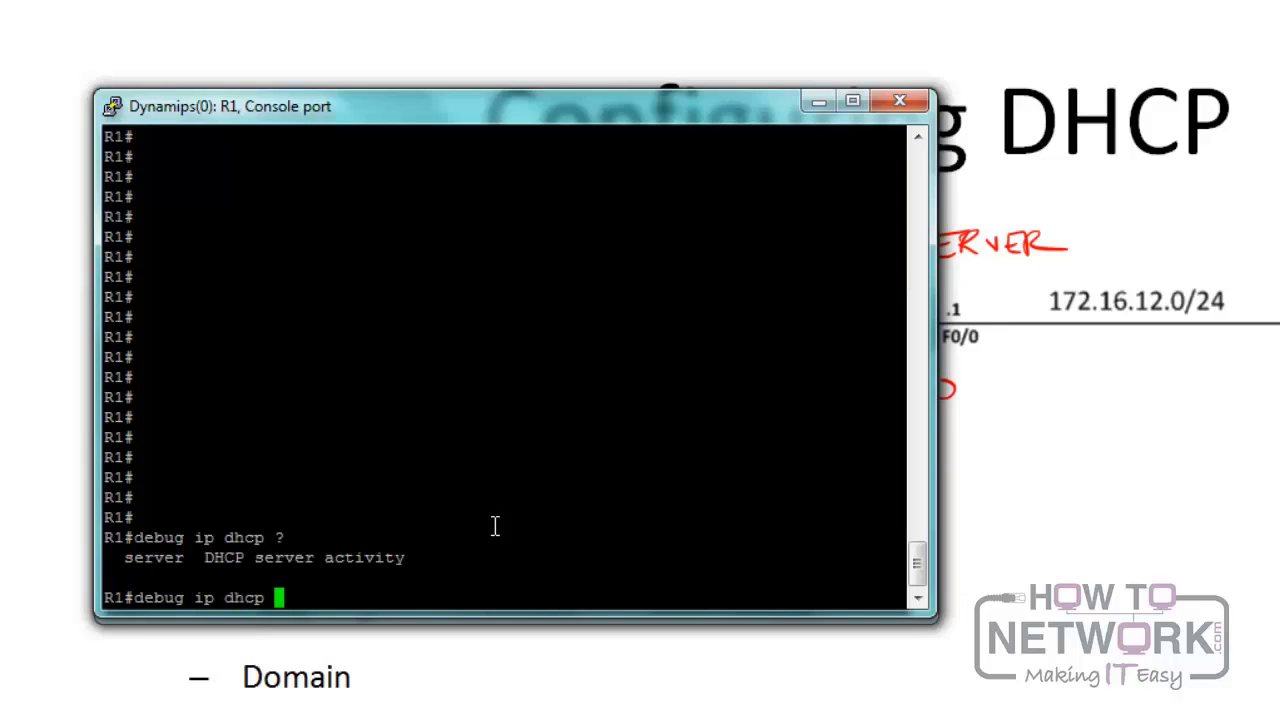
{"action": "type", "text": "?server "}
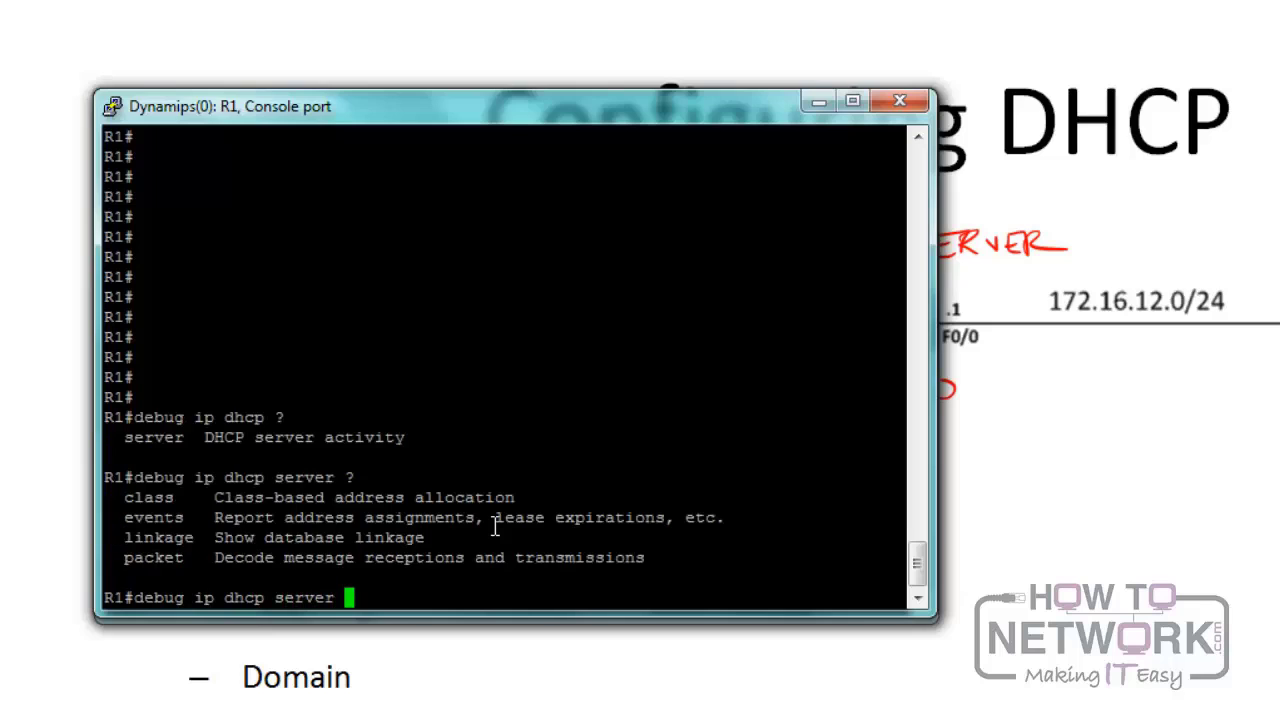
{"action": "type", "text": "?packets"}
{"action": "key", "text": "Return"}
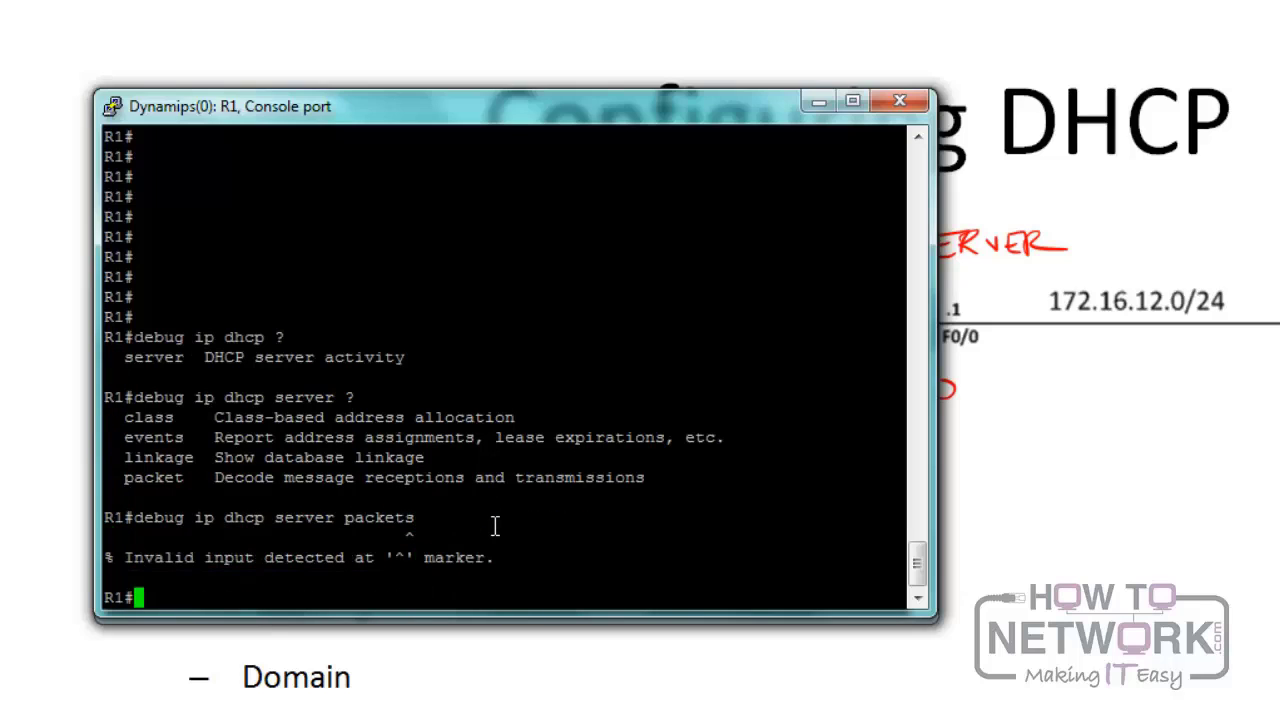
{"action": "key", "text": "Up"}
{"action": "key", "text": "BackSpace"}
{"action": "key", "text": "Return"}
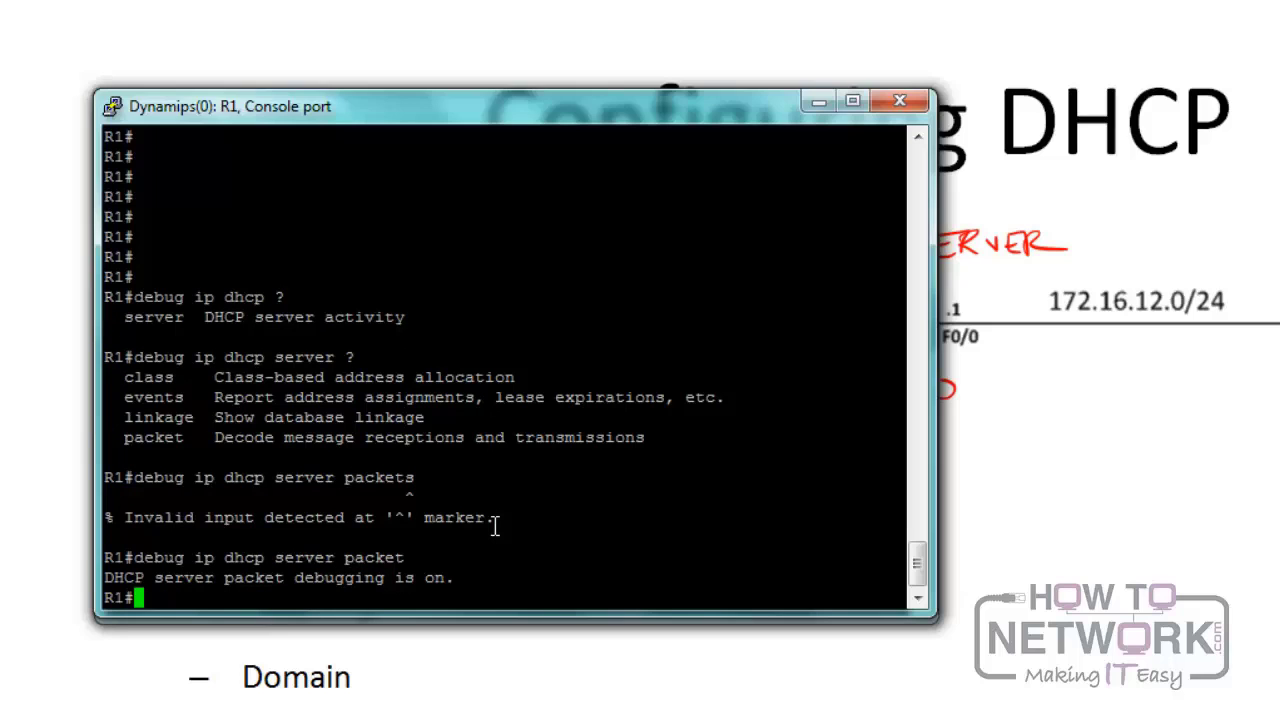
Step: Turn on DHCP server event debugging, then switch to R2's console
{"action": "key", "text": "Up"}
{"action": "key", "text": "BackSpace"}
{"action": "key", "text": "BackSpace"}
{"action": "key", "text": "BackSpace"}
{"action": "key", "text": "BackSpace"}
{"action": "key", "text": "BackSpace"}
{"action": "key", "text": "BackSpace"}
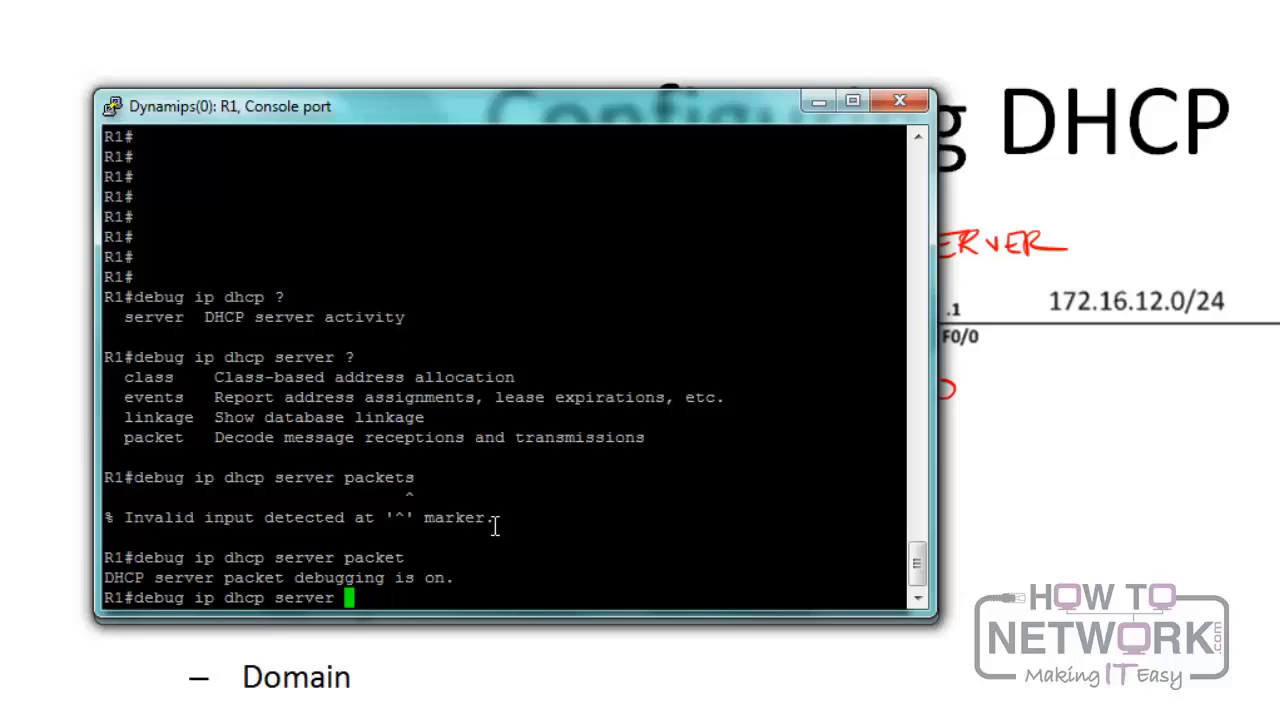
{"action": "type", "text": "events"}
{"action": "key", "text": "Return"}
{"action": "key", "text": "Return"}
{"action": "key", "text": "Return"}
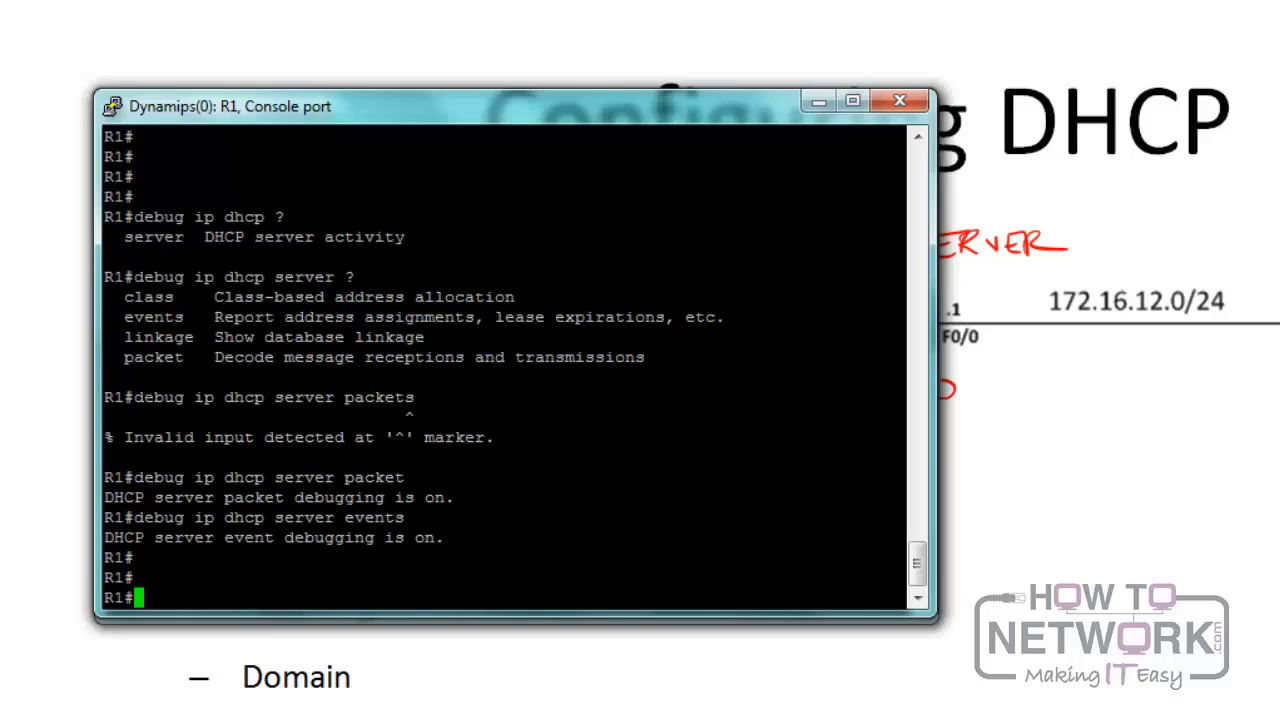
{"action": "key", "text": "alt+Tab"}
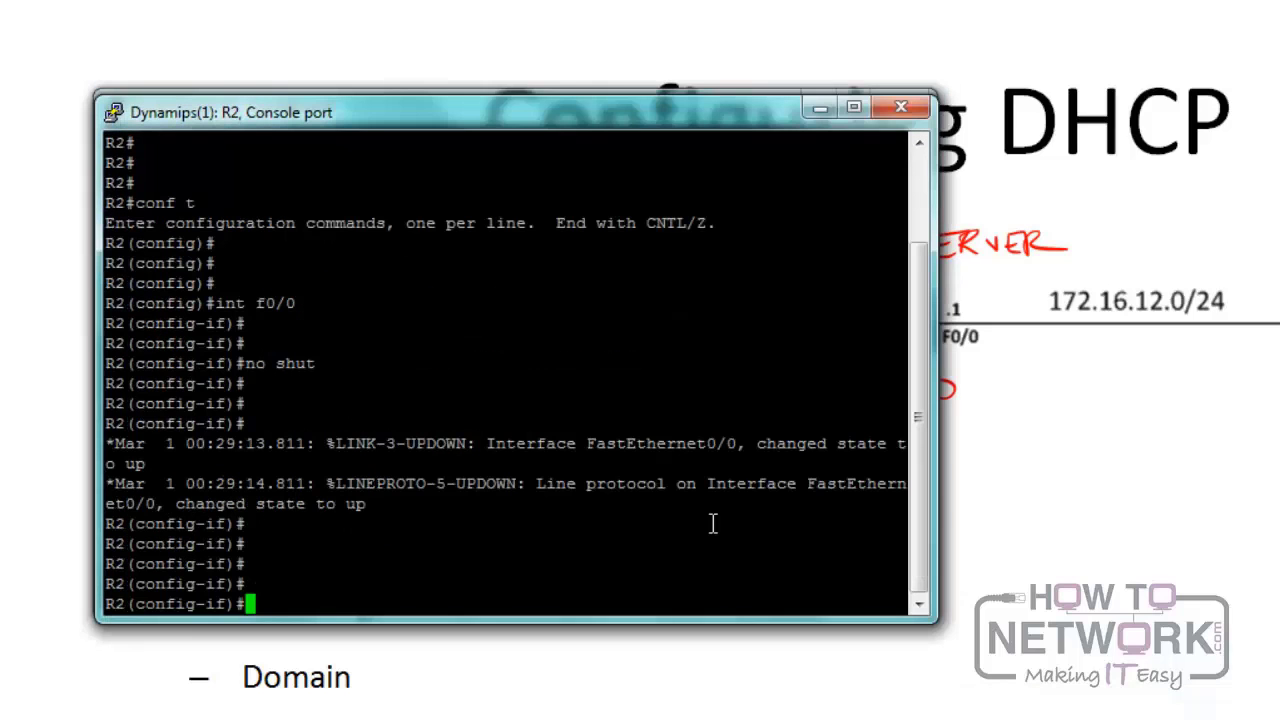
Step: Apply 'ip address dhcp' on R2's FastEthernet0/0 and view R1's debug showing the 172.16.12.11 lease
{"action": "type", "text": "ip addre"}
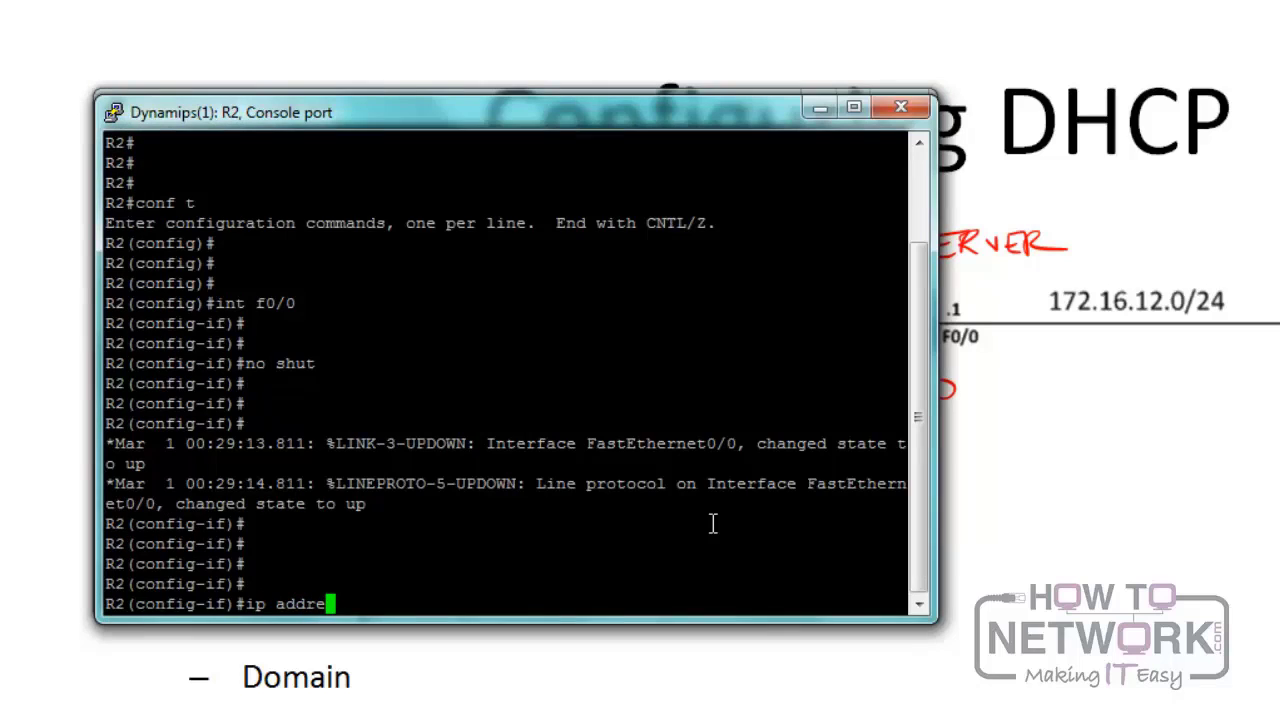
{"action": "type", "text": "ss dhcp"}
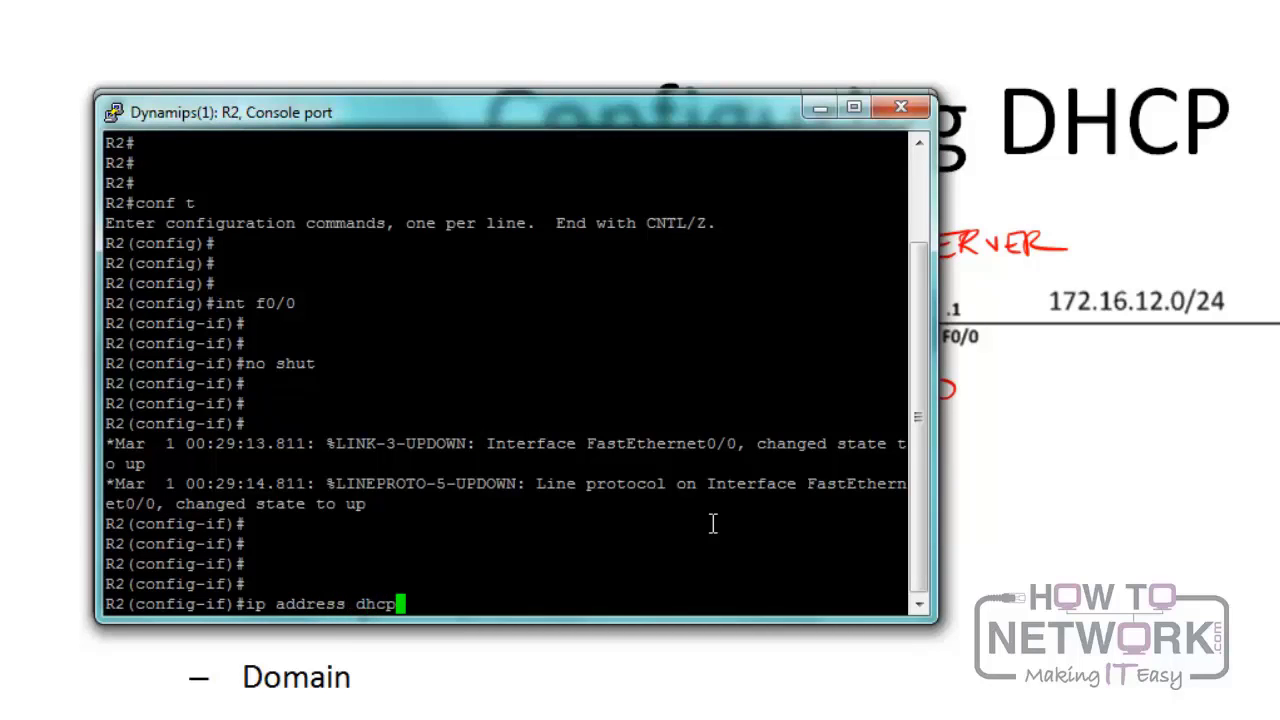
{"action": "key", "text": "Return"}
{"action": "left_click_drag", "start_coordinate": [632, 124], "coordinate": [982, 88]}
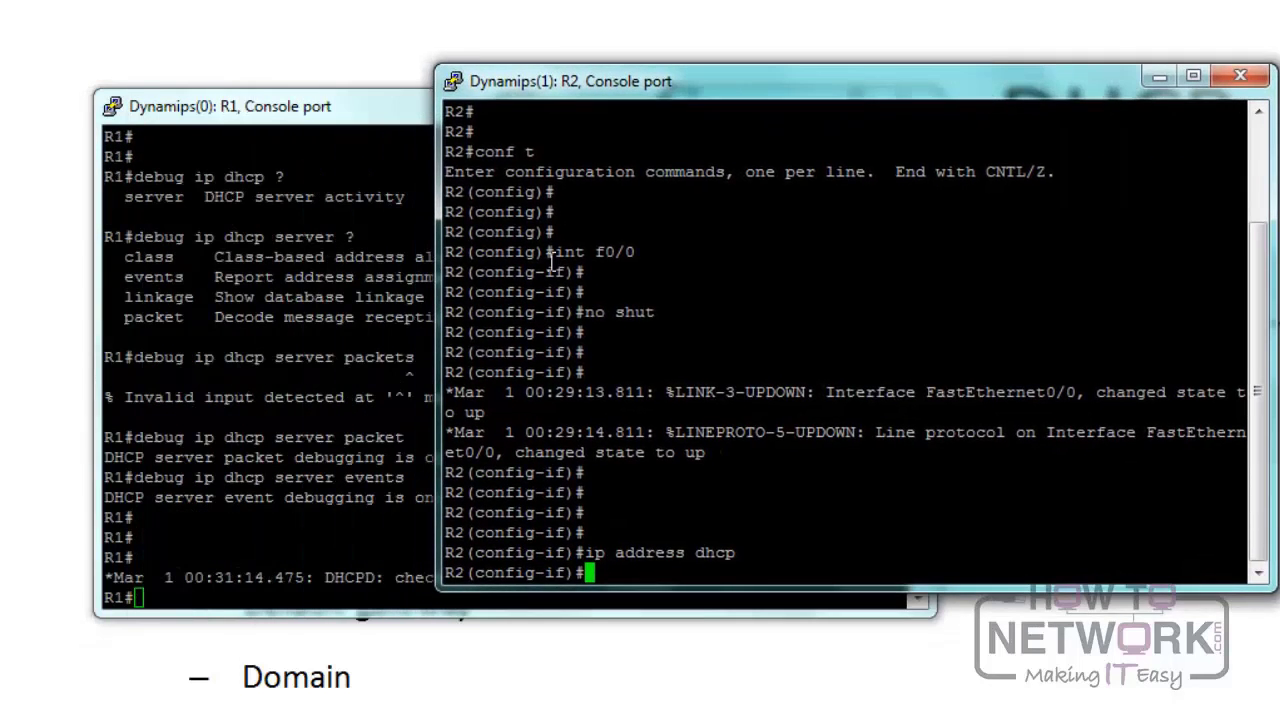
{"action": "left_click", "coordinate": [325, 479]}
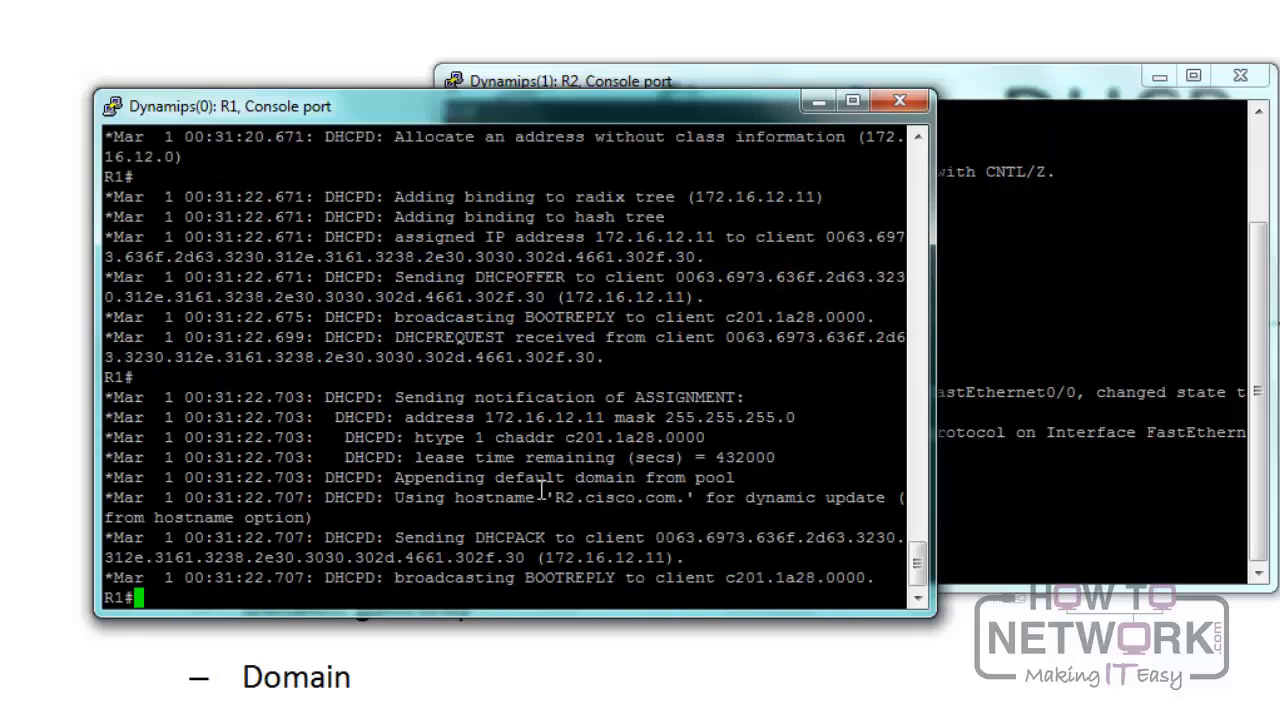
{"action": "key", "text": "Return"}
{"action": "key", "text": "Return"}
{"action": "key", "text": "Return"}
{"action": "key", "text": "Return"}
Step: Turn off all debugging on R1 with 'undebug all'
{"action": "type", "text": "un a"}
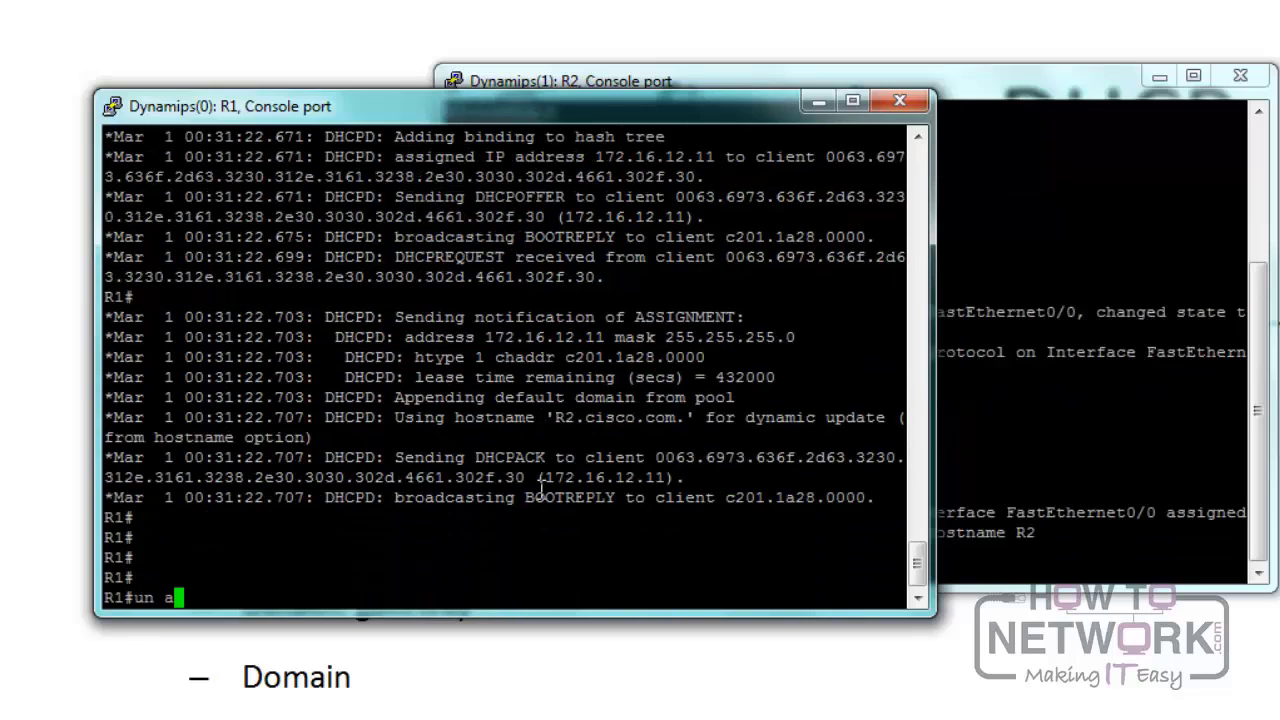
{"action": "type", "text": "lll"}
{"action": "key", "text": "Return"}
{"action": "key", "text": "Return"}
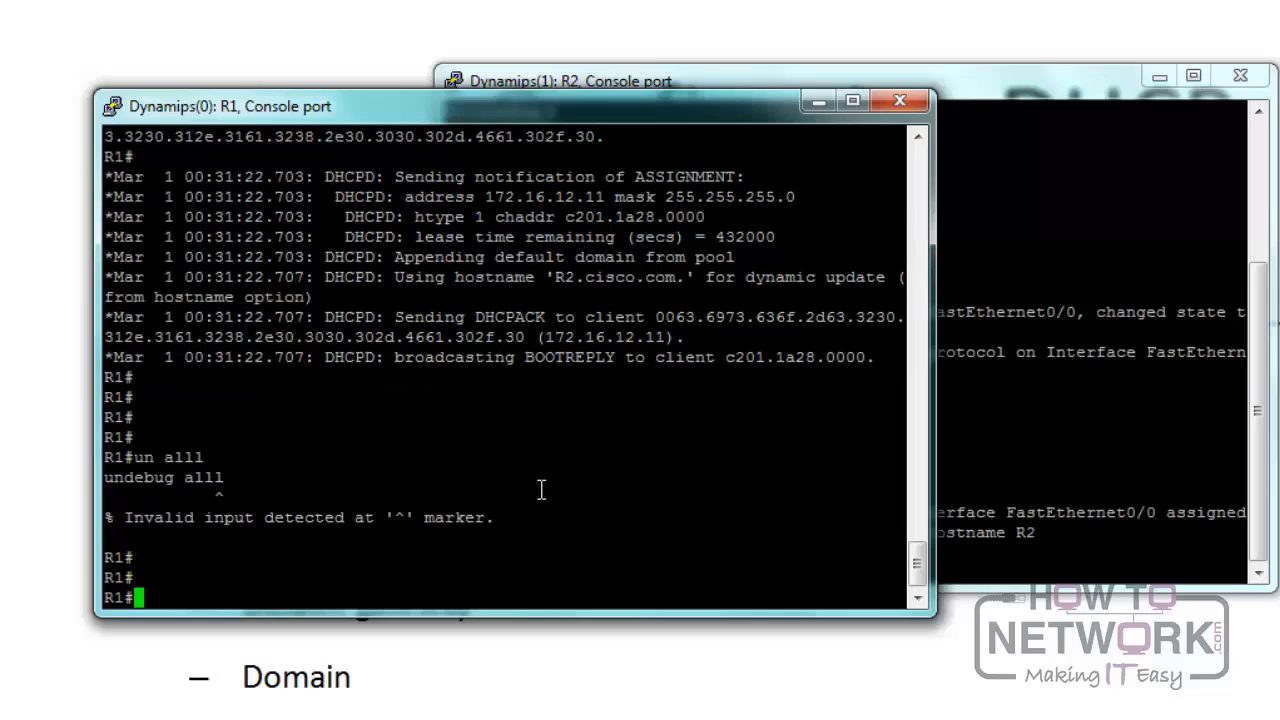
{"action": "type", "text": "un all"}
{"action": "key", "text": "Return"}
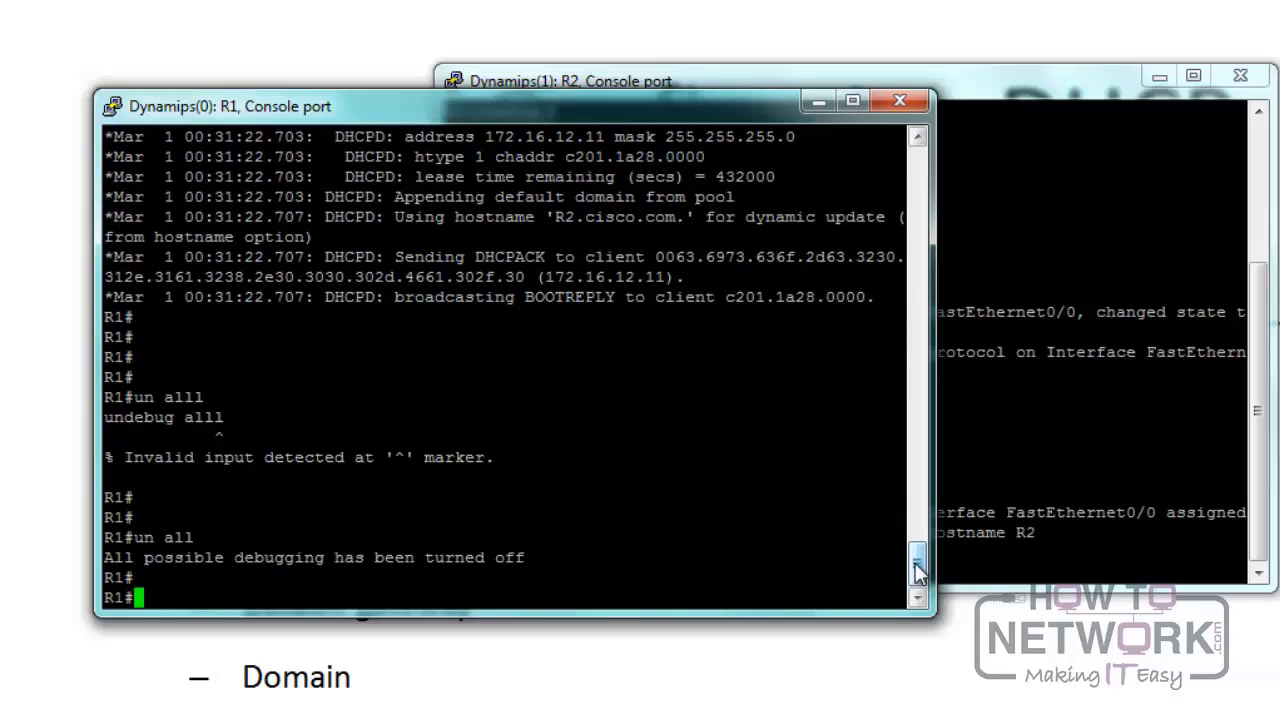
Step: Highlight the DHCPDISCOVER, DHCPOFFER, DHCPREQUEST and DHCPACK lines in R1's debug log
{"action": "left_click_drag", "start_coordinate": [915, 563], "coordinate": [918, 500]}
{"action": "triple_click", "coordinate": [460, 350]}
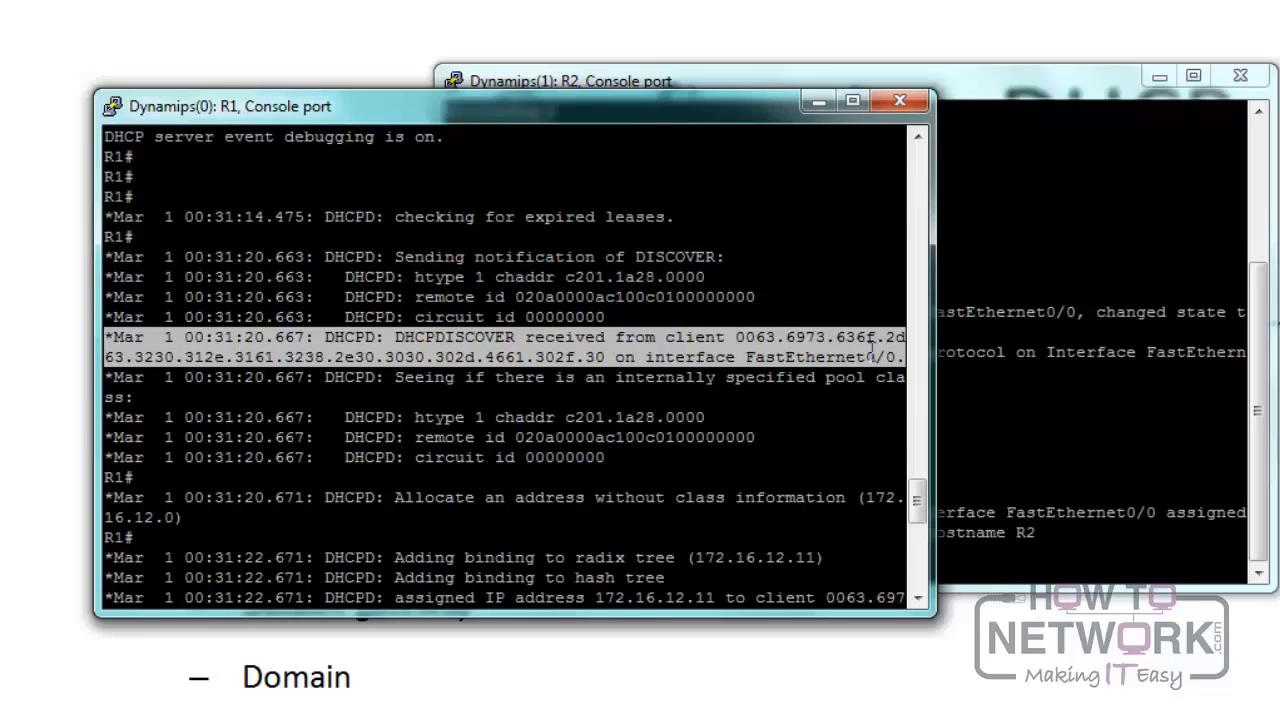
{"action": "scroll", "coordinate": [717, 306], "scroll_direction": "down", "scroll_amount": 2}
{"action": "left_click_drag", "start_coordinate": [317, 497], "coordinate": [739, 519]}
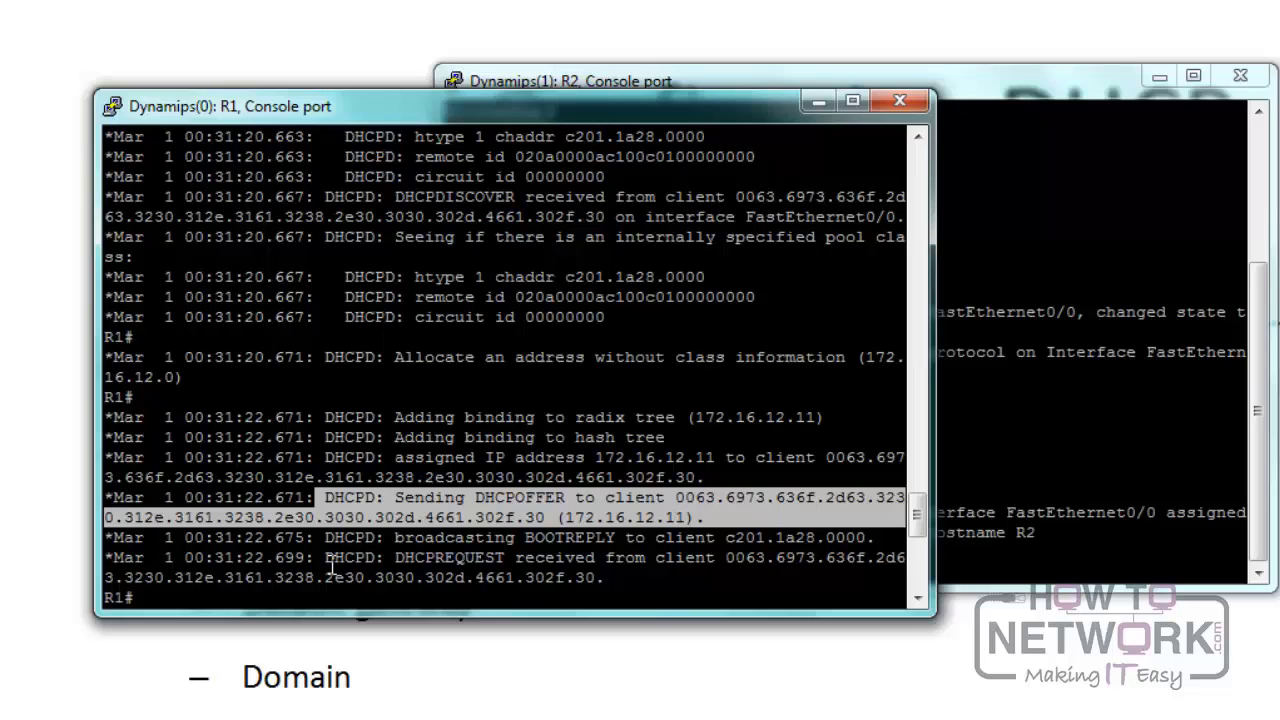
{"action": "left_click_drag", "start_coordinate": [326, 562], "coordinate": [658, 577]}
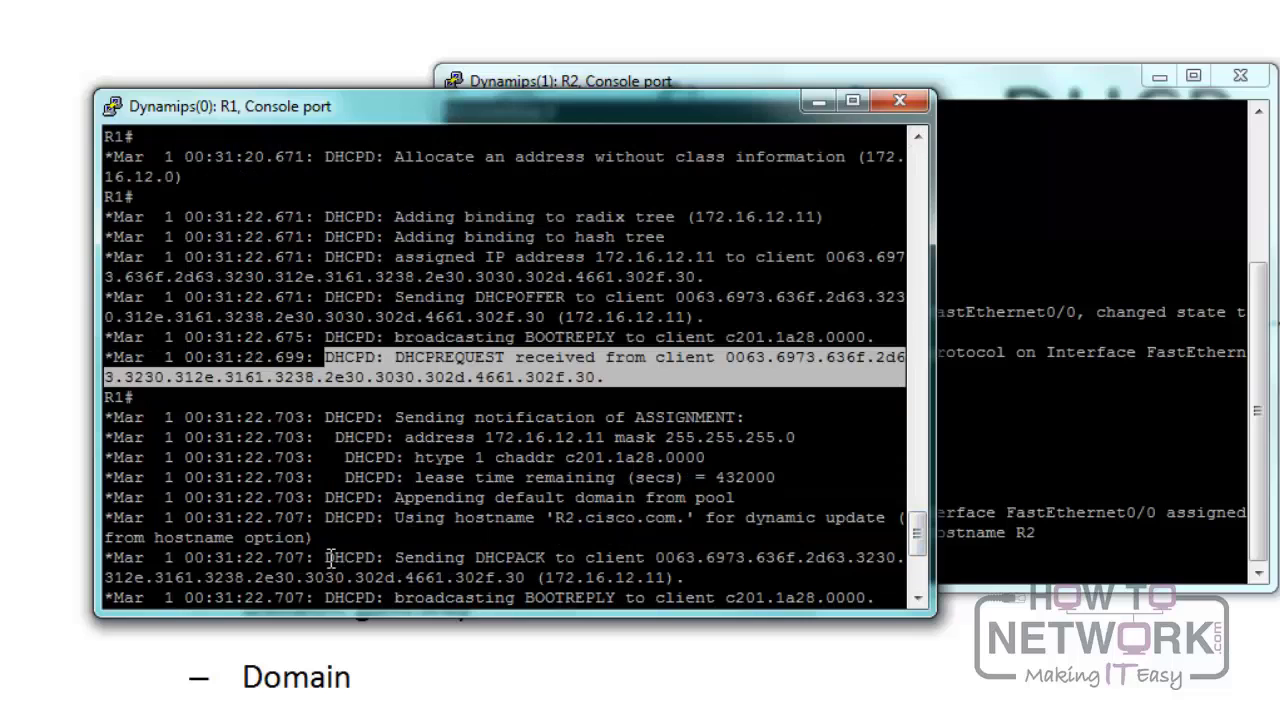
{"action": "left_click_drag", "start_coordinate": [327, 558], "coordinate": [727, 578]}
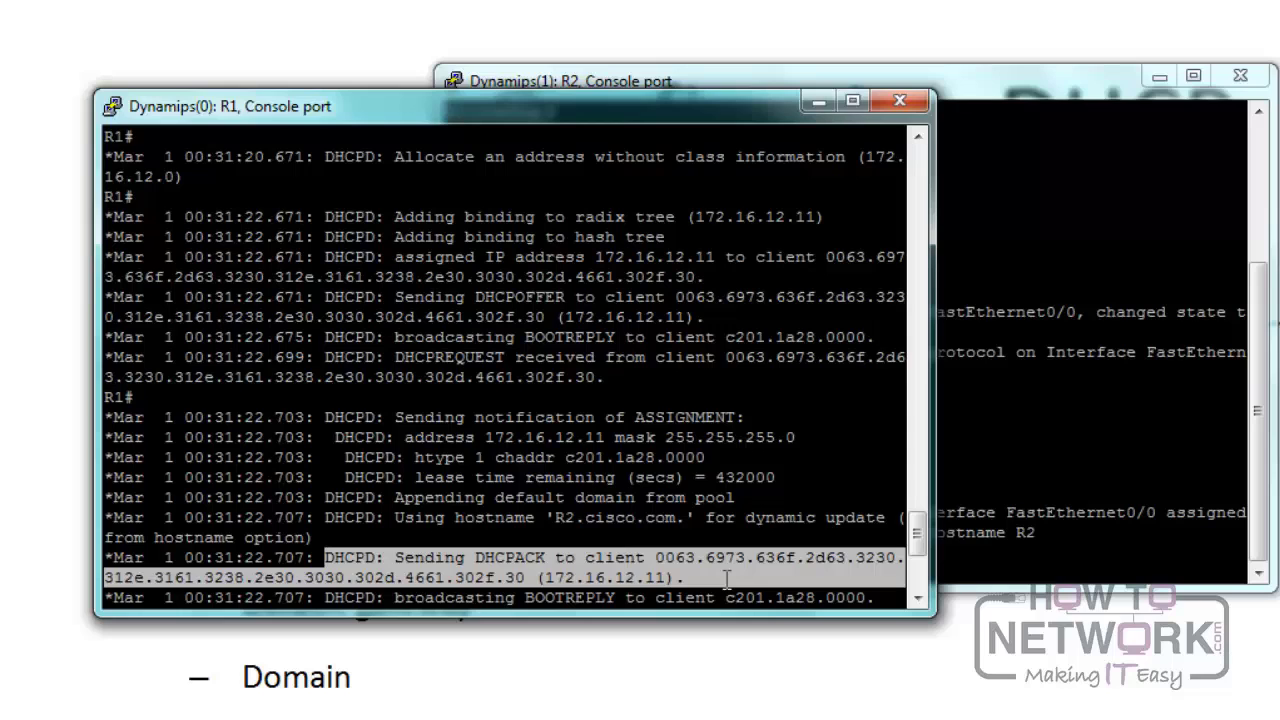
{"action": "left_click", "coordinate": [1096, 512]}
Step: On R2, leave config mode and run 'sh ip int b', highlighting 172.16.12.11 obtained via DHCP
{"action": "key", "text": "Return"}
{"action": "key", "text": "Return"}
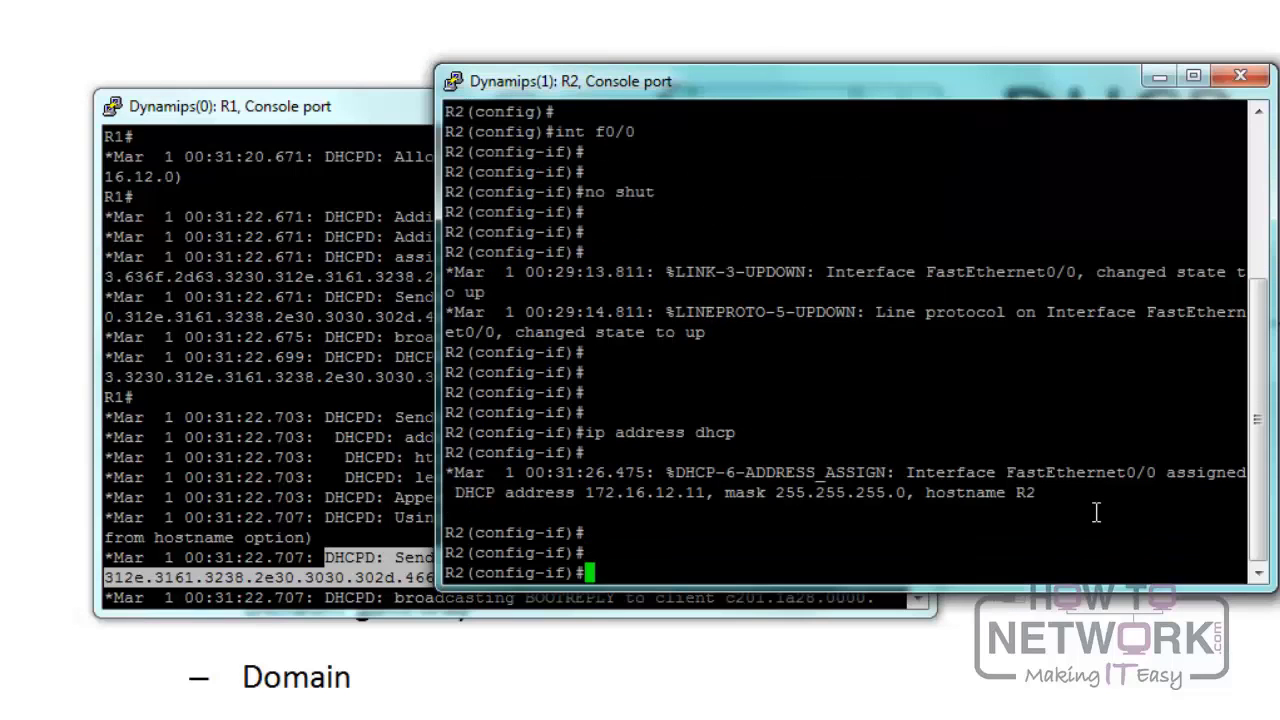
{"action": "key", "text": "ctrl+z"}
{"action": "type", "text": "sh ip "}
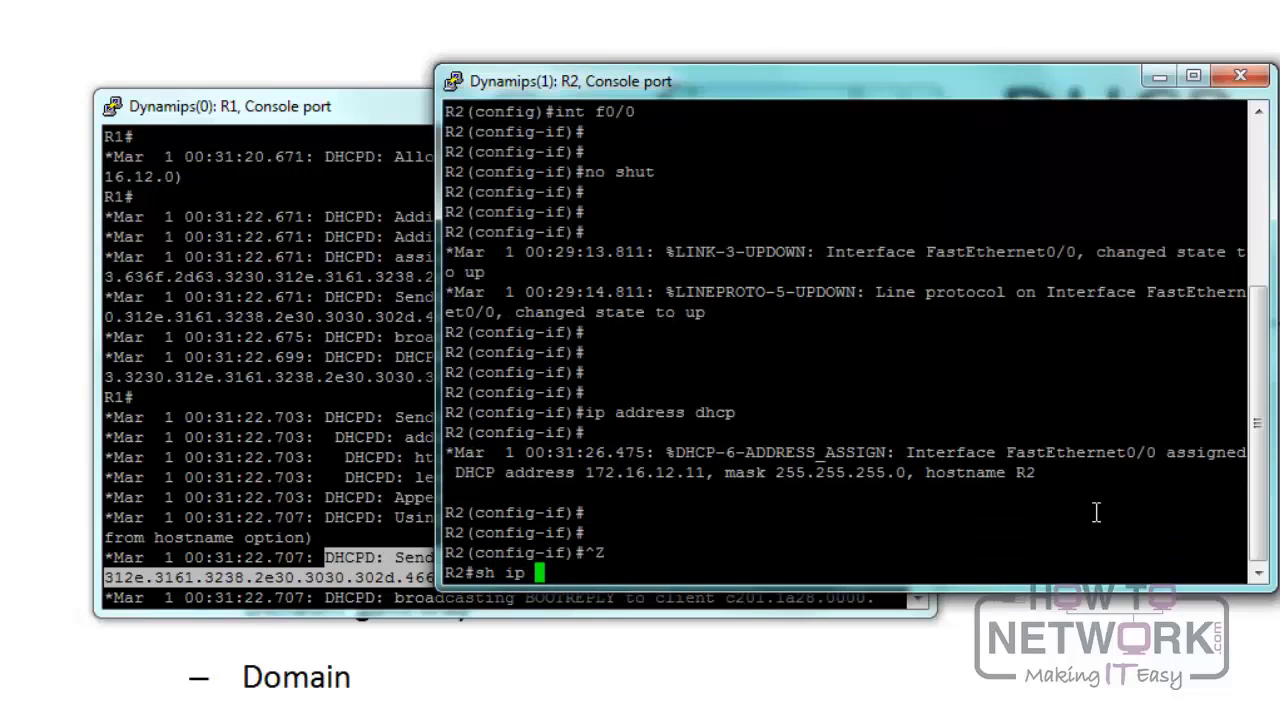
{"action": "type", "text": "int b"}
{"action": "key", "text": "Return"}
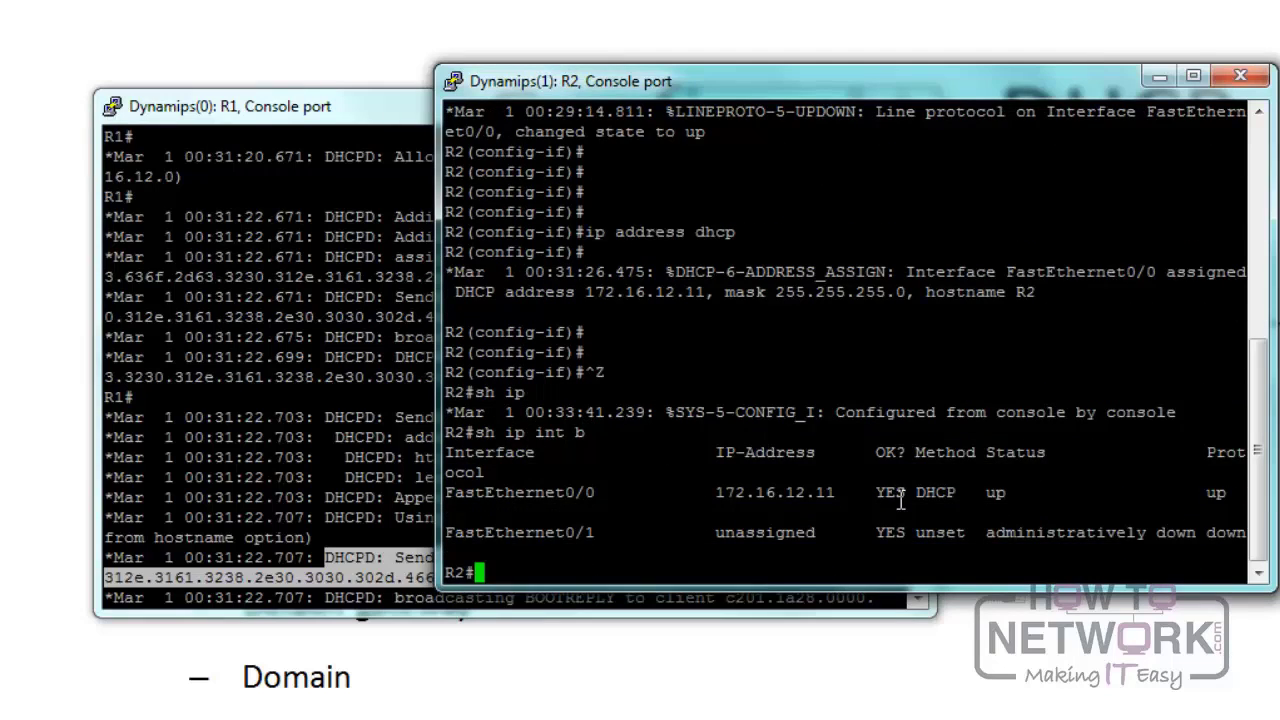
{"action": "left_click_drag", "start_coordinate": [712, 493], "coordinate": [836, 487]}
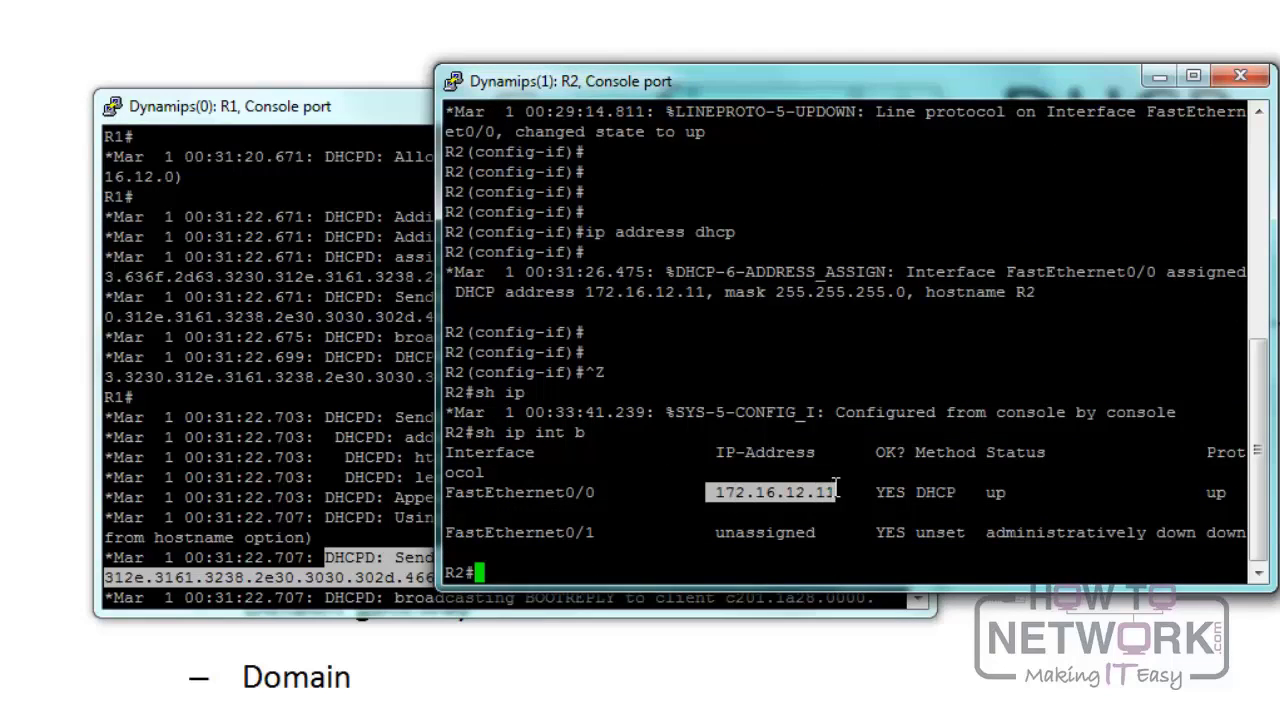
{"action": "left_click_drag", "start_coordinate": [968, 492], "coordinate": [911, 501]}
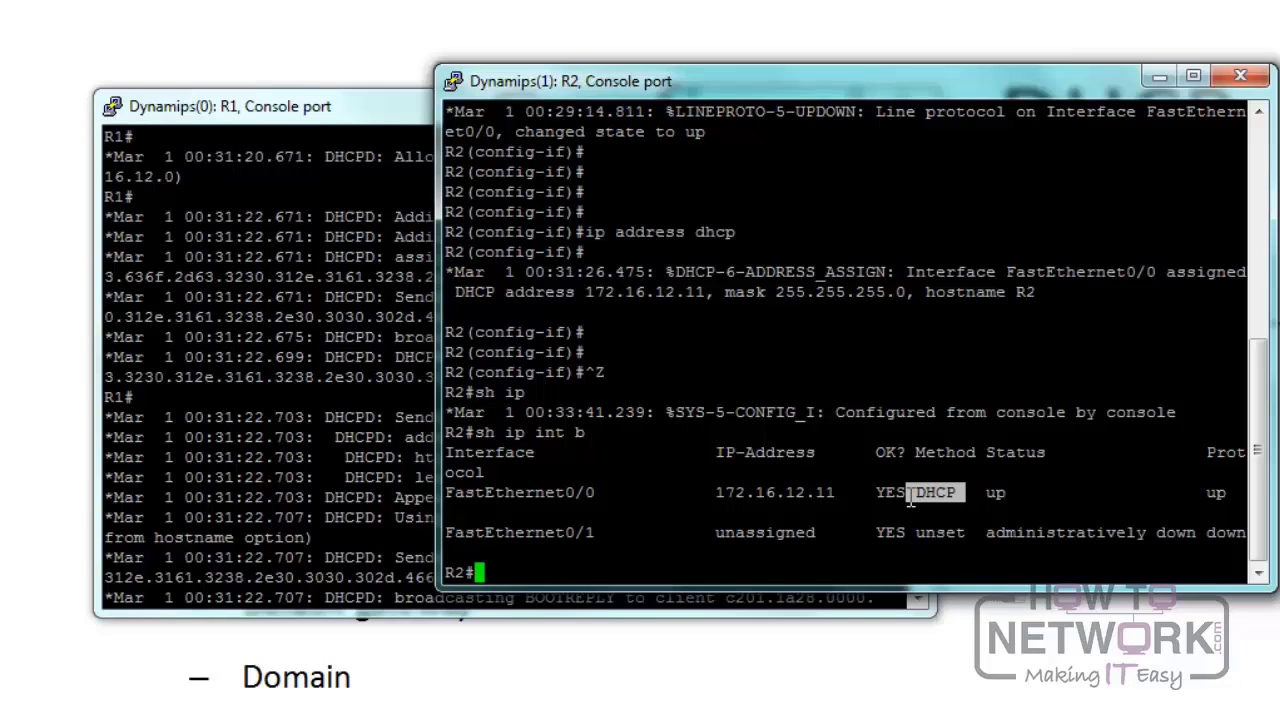
Step: Display R2's routing table and highlight the default route via 172.16.12.1
{"action": "key", "text": "Return"}
{"action": "key", "text": "Return"}
{"action": "type", "text": "sh ip r"}
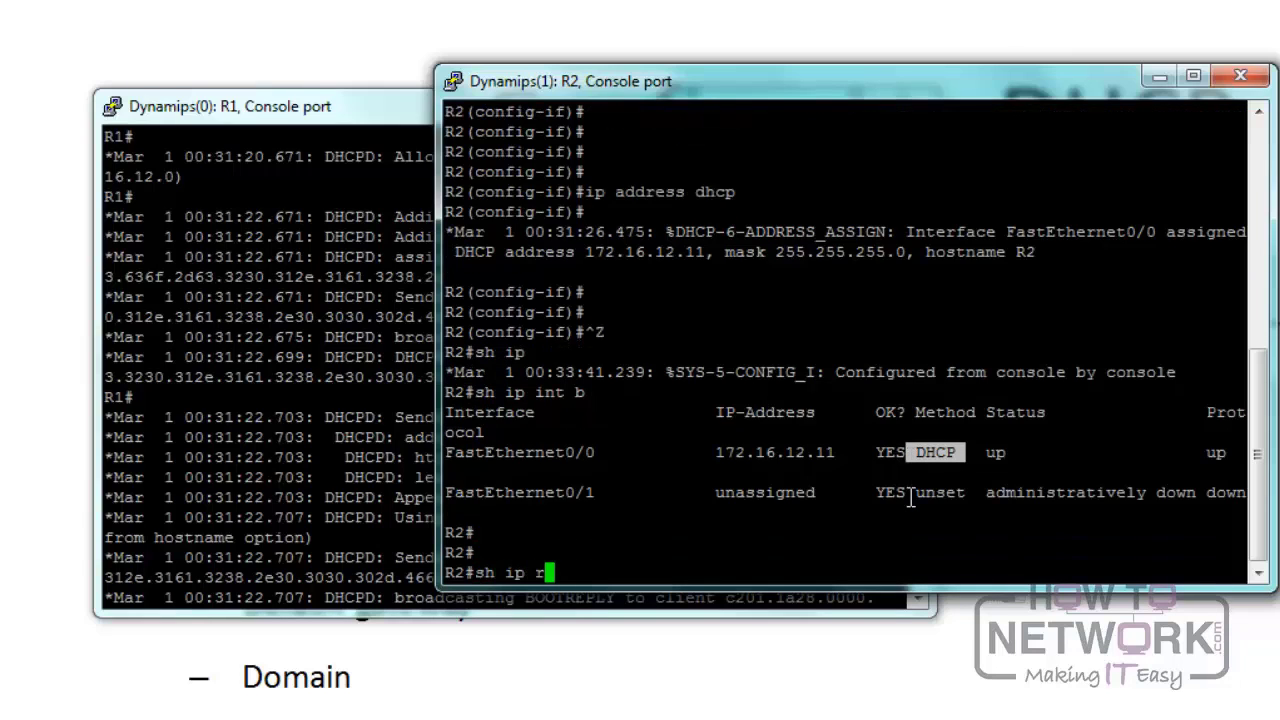
{"action": "type", "text": "oute"}
{"action": "key", "text": "Return"}
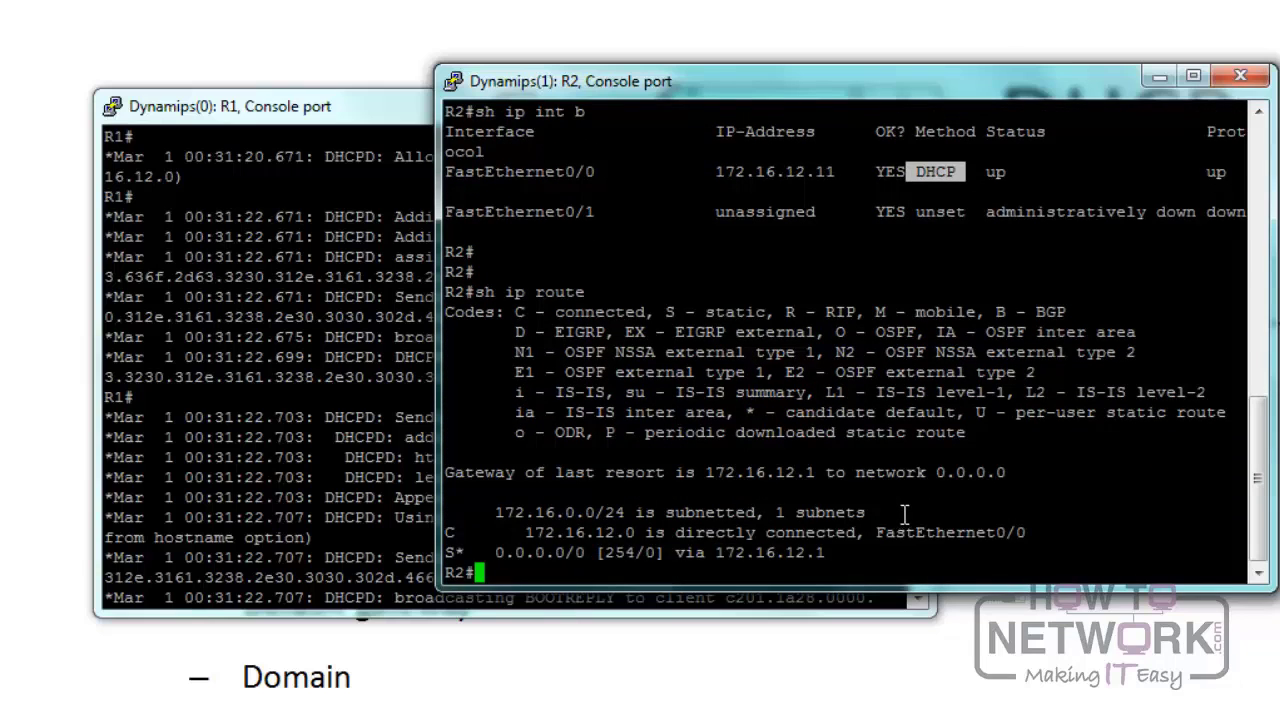
{"action": "left_click", "coordinate": [846, 550]}
{"action": "left_click_drag", "start_coordinate": [840, 552], "coordinate": [497, 550]}
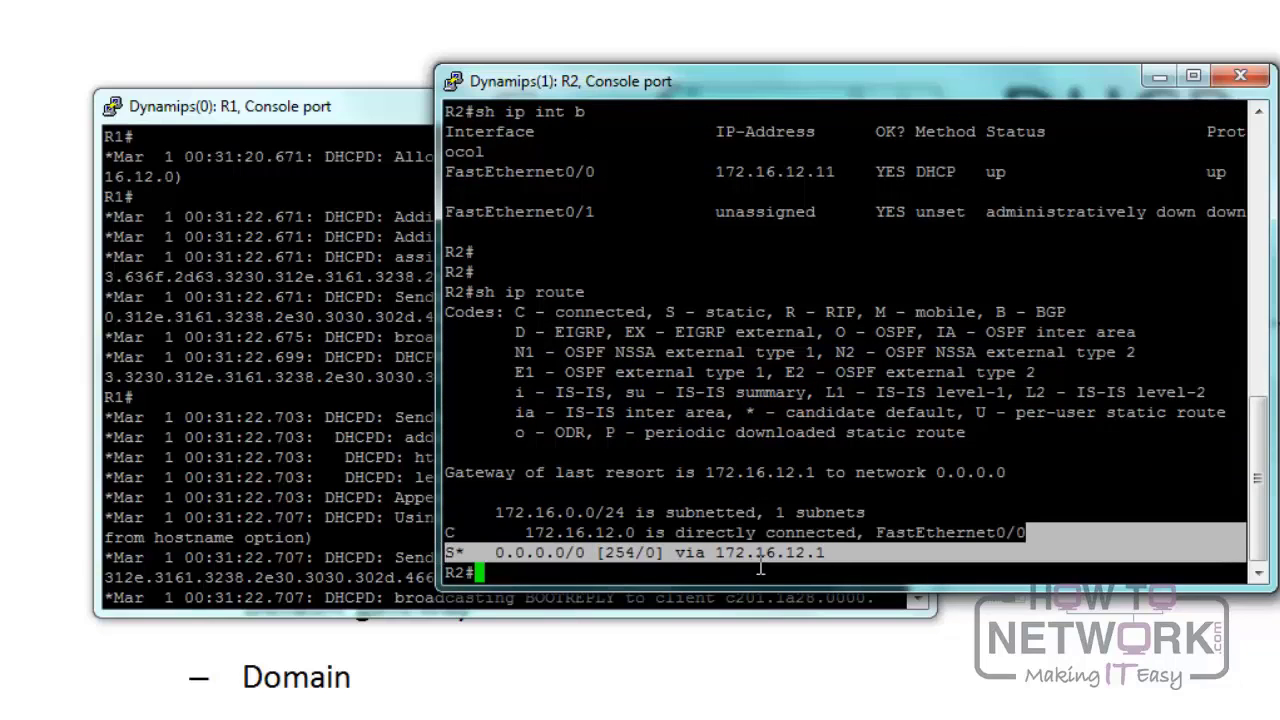
{"action": "left_click", "coordinate": [155, 310]}
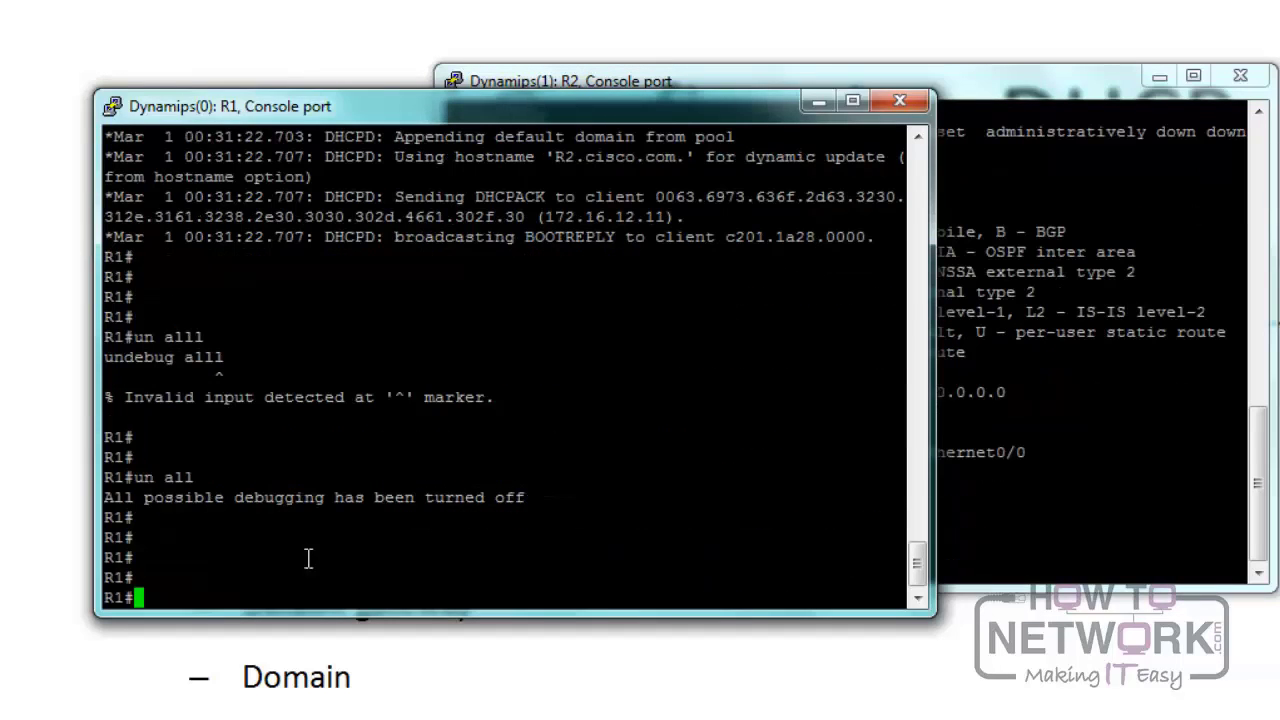
Step: List R1's DHCP bindings with 'show ip dhcp binding'
{"action": "type", "text": "sh ip dhcp bing"}
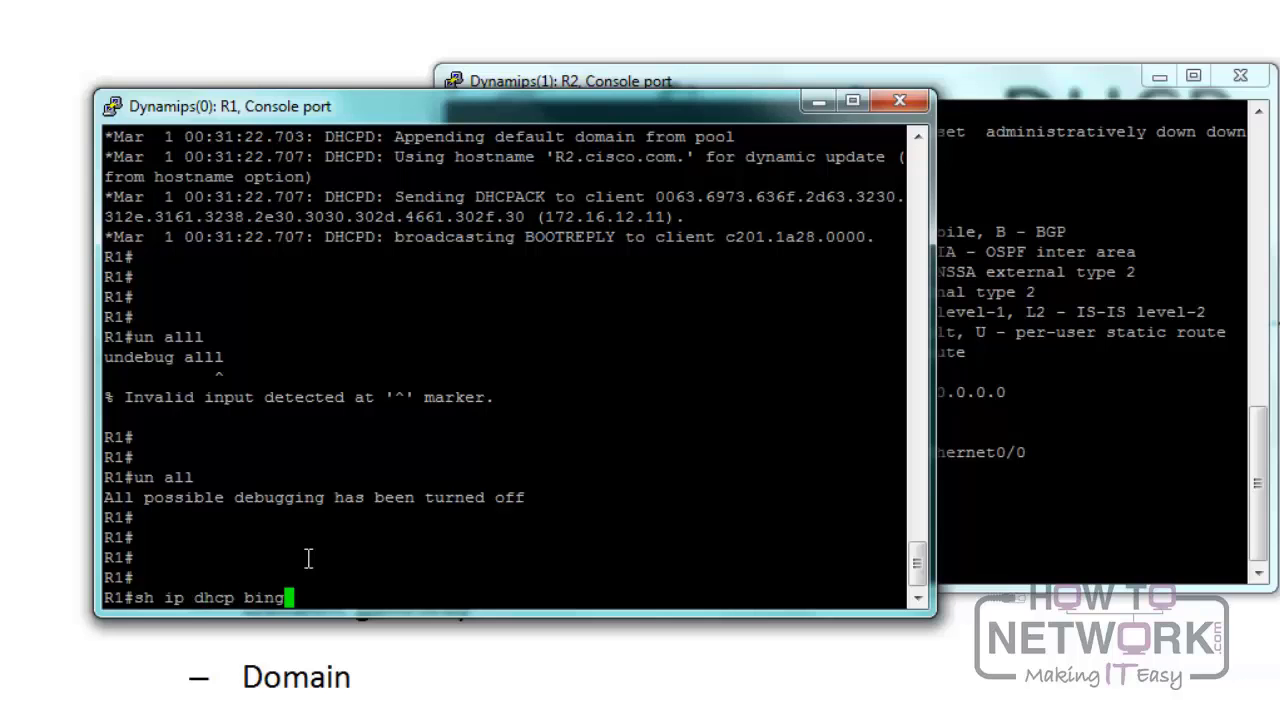
{"action": "key", "text": "BackSpace"}
{"action": "type", "text": "d"}
{"action": "key", "text": "Tab"}
{"action": "key", "text": "Return"}
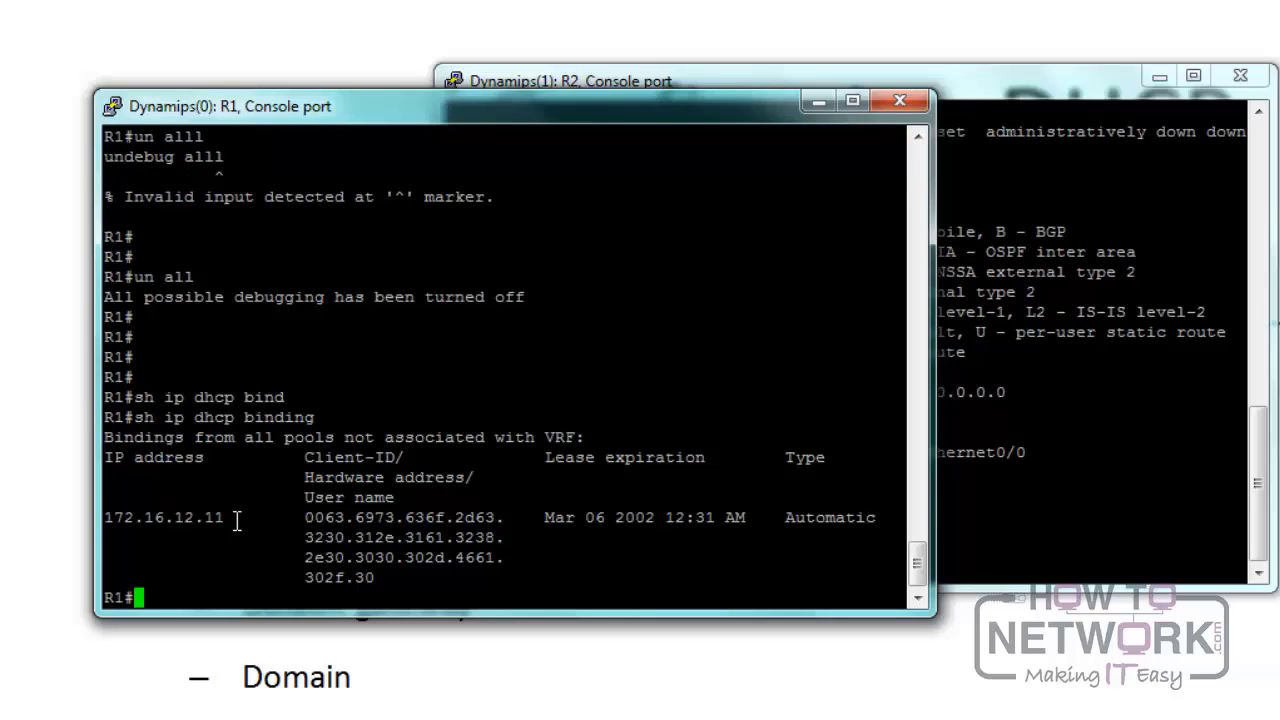
Step: Highlight 172.16.12.11, its client ID and Mar 06 2002 12:31 AM expiry; type 'clock set 13:32:00 31 aug 2013'
{"action": "left_click_drag", "start_coordinate": [242, 517], "coordinate": [113, 530]}
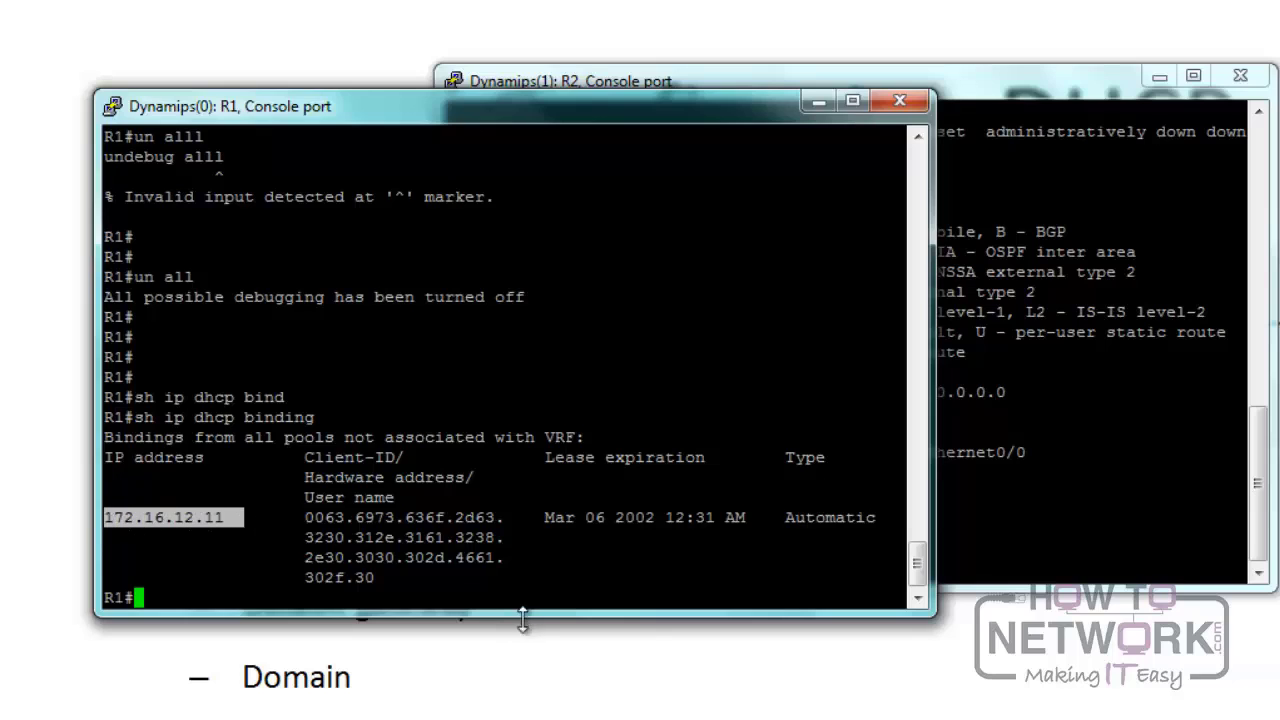
{"action": "left_click_drag", "start_coordinate": [480, 580], "coordinate": [326, 520]}
{"action": "left_click", "coordinate": [372, 540]}
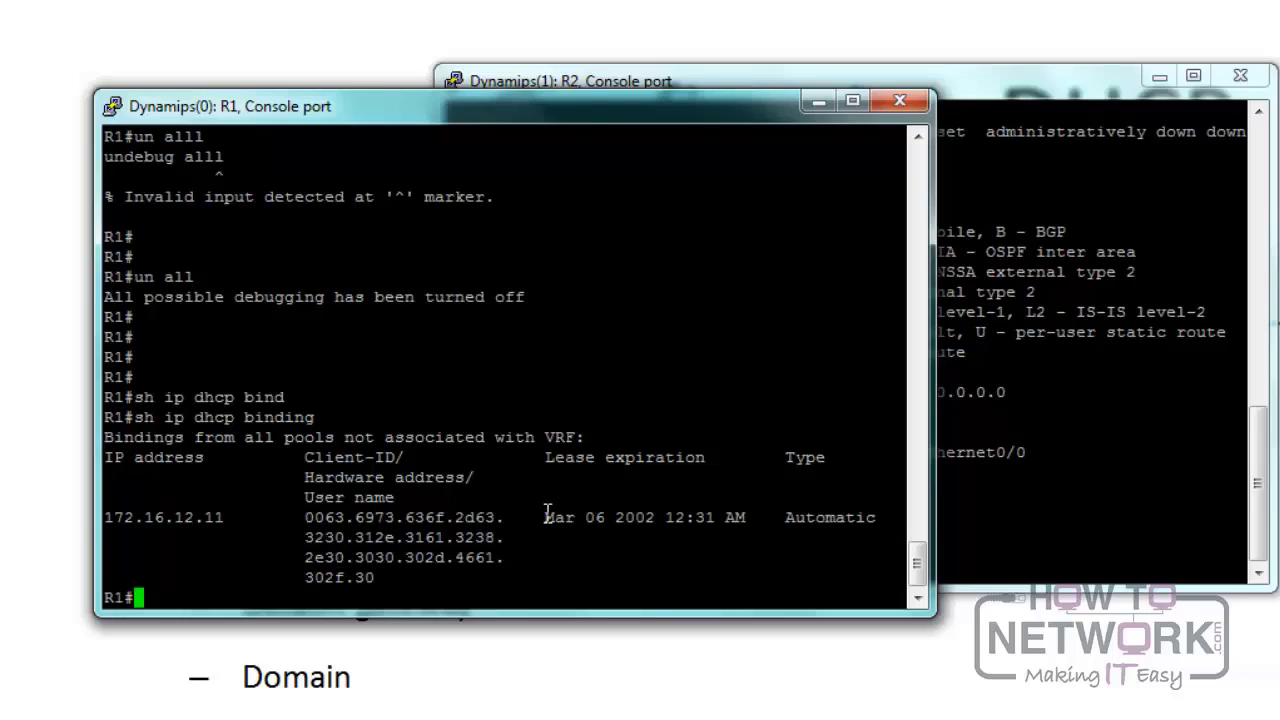
{"action": "left_click_drag", "start_coordinate": [546, 513], "coordinate": [746, 517]}
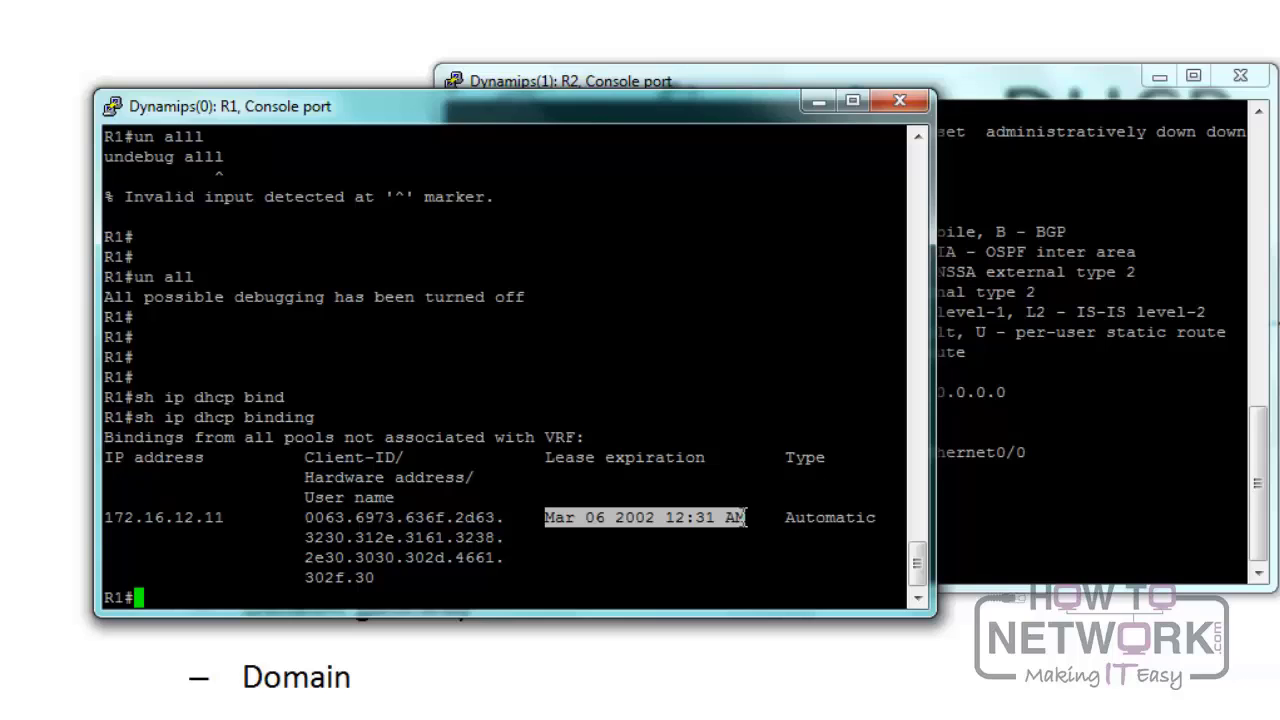
{"action": "key", "text": "Return"}
{"action": "key", "text": "Return"}
{"action": "key", "text": "Return"}
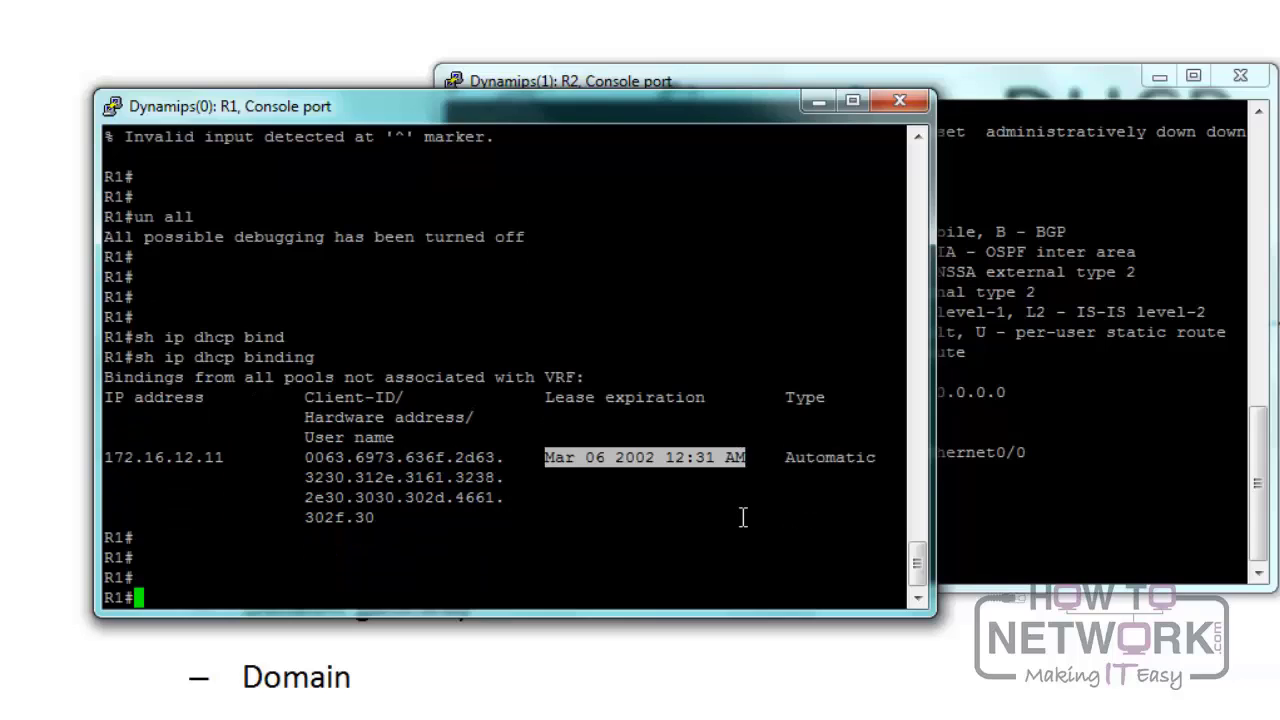
{"action": "type", "text": "clock set "}
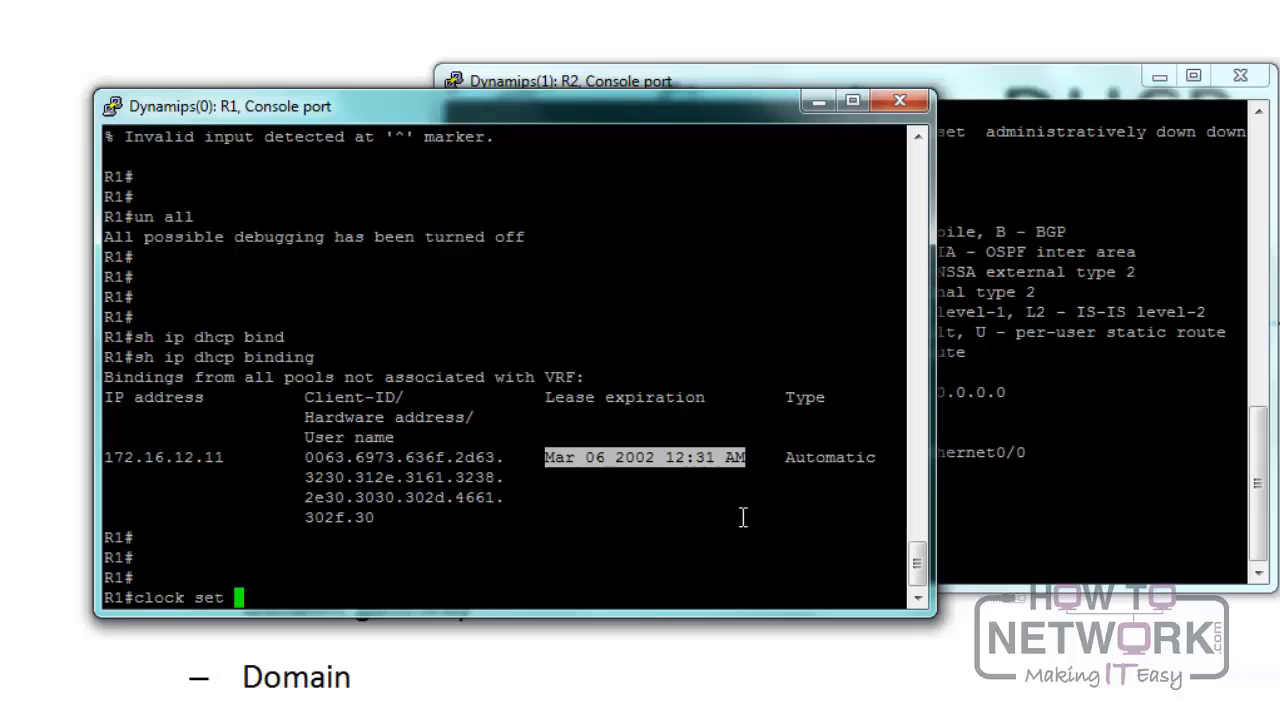
{"action": "type", "text": "?"}
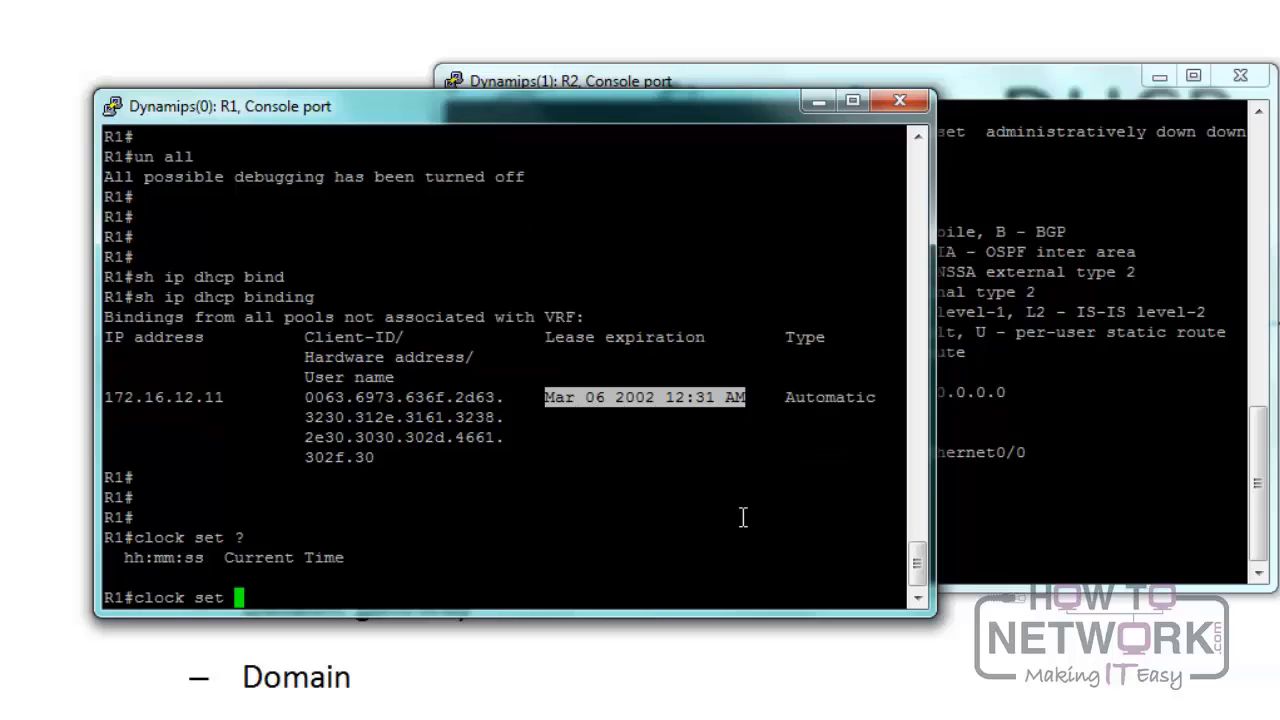
{"action": "type", "text": "13:32:00"}
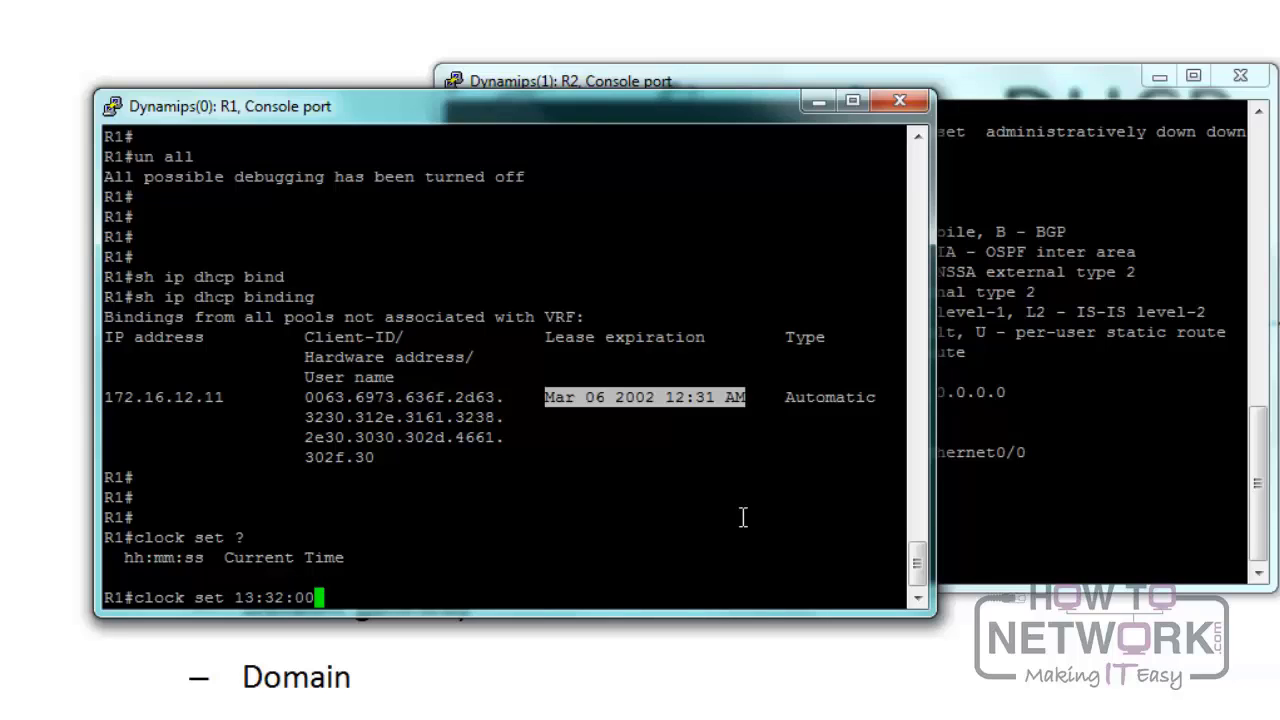
{"action": "type", "text": " ?"}
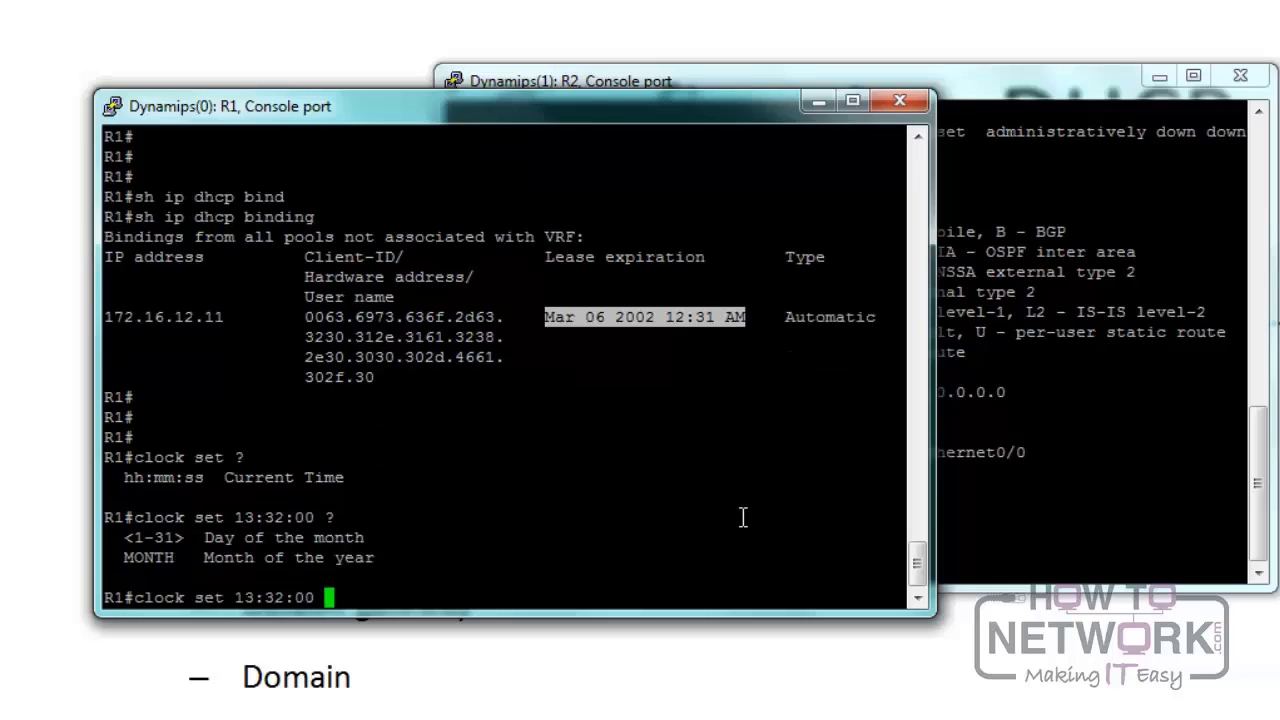
{"action": "type", "text": "31 aug 2013"}
Step: Submit 'clock set 13:32:00 31 aug 2013' so R1's clock reads 13:32:00, 31 August 2013
{"action": "key", "text": "Return"}
{"action": "key", "text": "Return"}
{"action": "key", "text": "Return"}
{"action": "key", "text": "Return"}
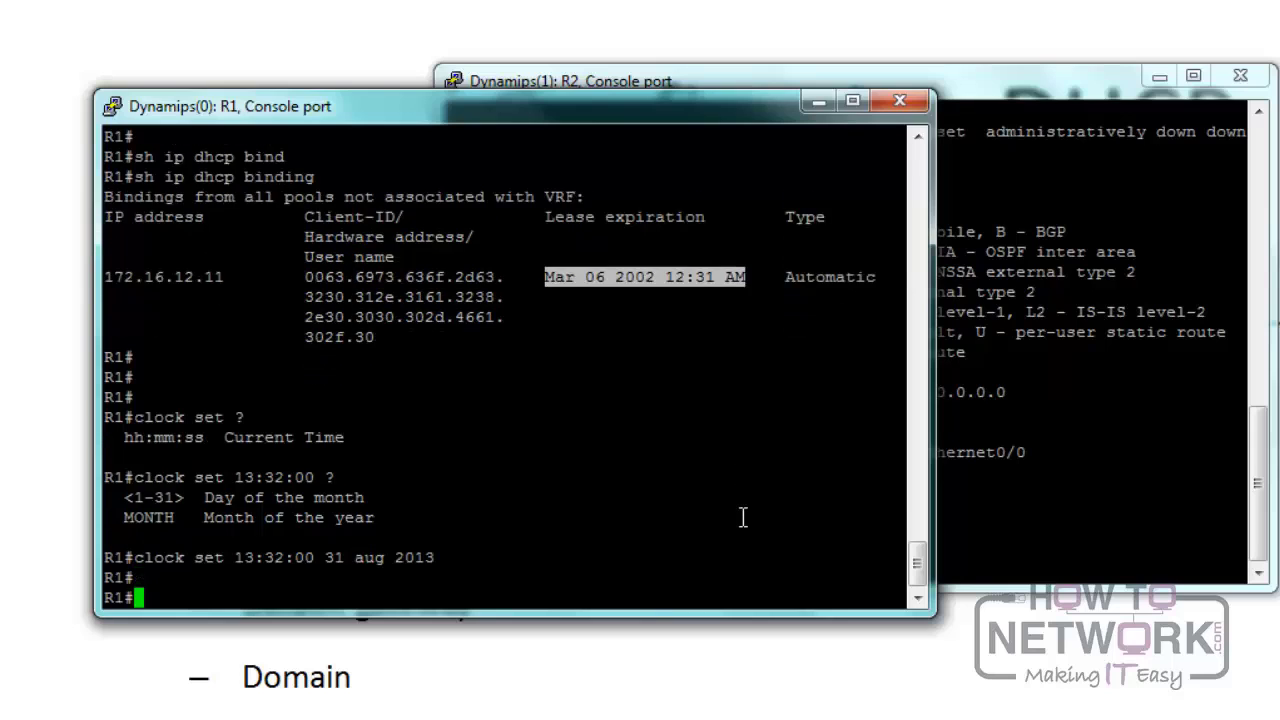
{"action": "left_click_drag", "start_coordinate": [916, 563], "coordinate": [913, 530]}
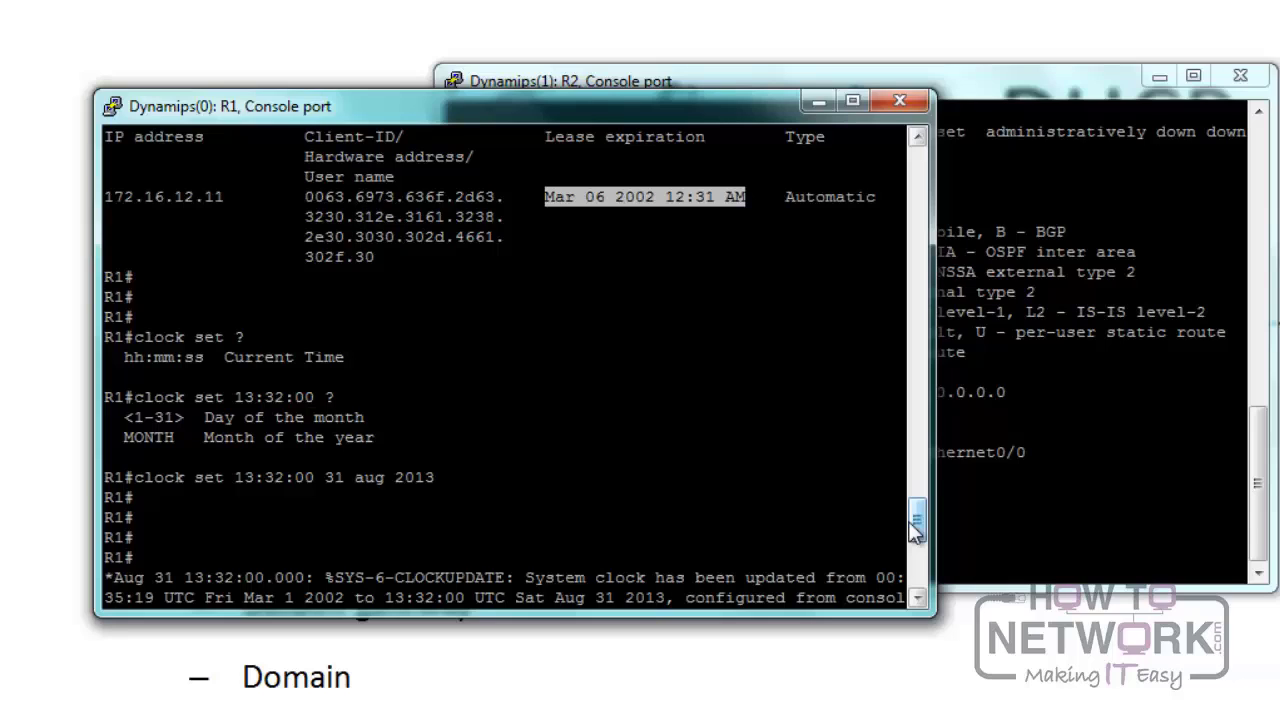
Step: Enter global configuration mode on R1 with 'conf t'
{"action": "scroll", "coordinate": [913, 530], "scroll_direction": "down", "scroll_amount": 10}
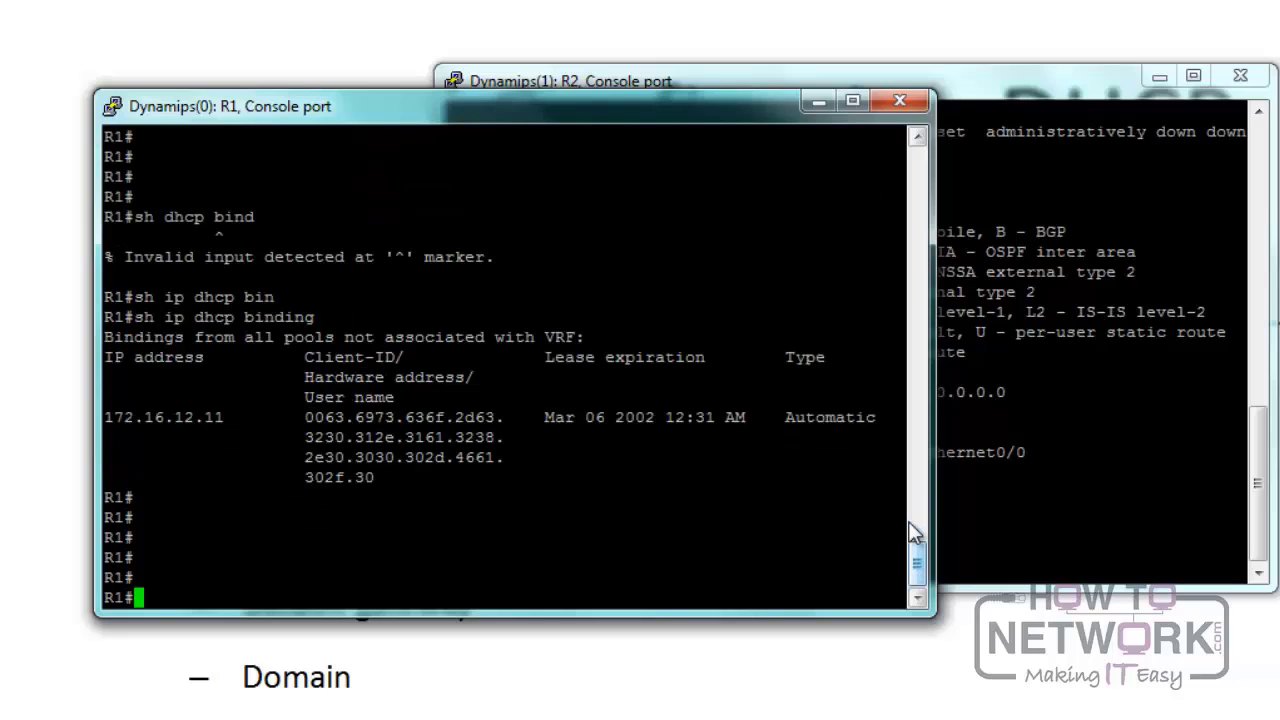
{"action": "key", "text": "Return"}
{"action": "key", "text": "Return"}
{"action": "key", "text": "Return"}
{"action": "key", "text": "Return"}
{"action": "key", "text": "Return"}
{"action": "key", "text": "Return"}
{"action": "key", "text": "Return"}
{"action": "key", "text": "Return"}
{"action": "key", "text": "Return"}
{"action": "key", "text": "Return"}
{"action": "key", "text": "Return"}
{"action": "key", "text": "Return"}
{"action": "key", "text": "Return"}
{"action": "key", "text": "Return"}
{"action": "key", "text": "Return"}
{"action": "key", "text": "Return"}
{"action": "key", "text": "Return"}
{"action": "key", "text": "Return"}
{"action": "key", "text": "Return"}
{"action": "key", "text": "Return"}
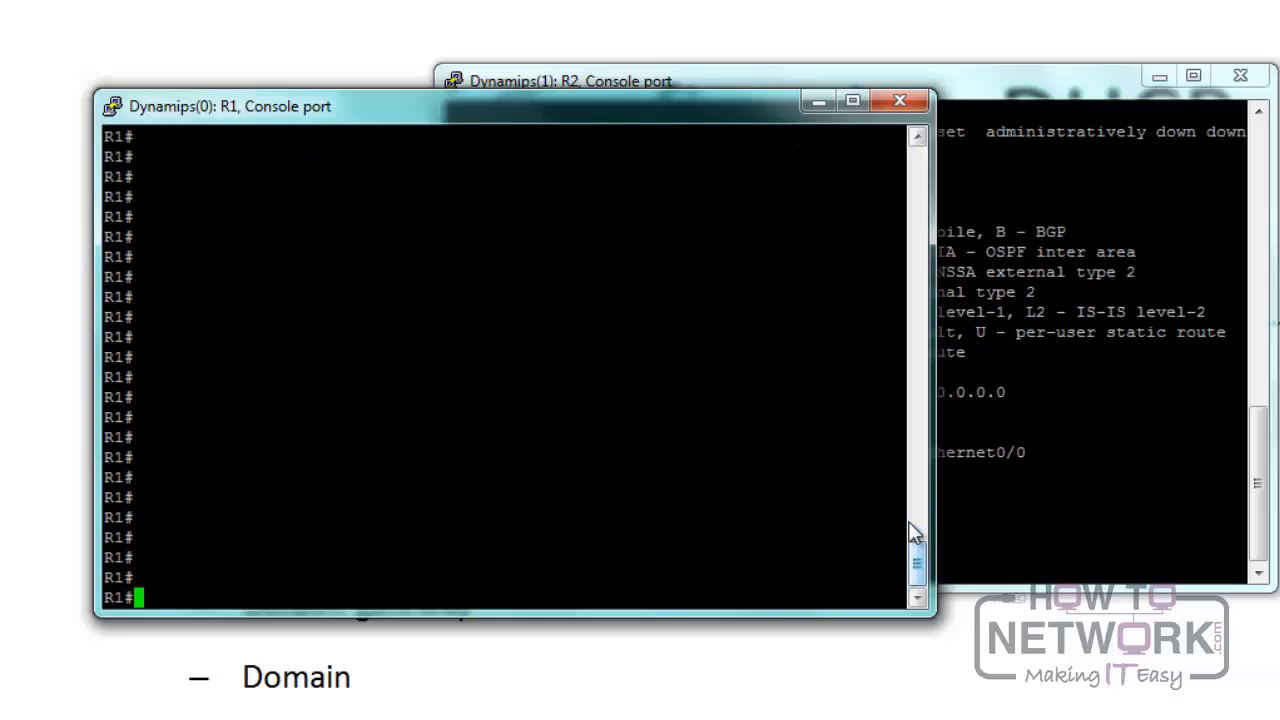
{"action": "type", "text": "conf t"}
{"action": "key", "text": "Return"}
{"action": "key", "text": "Return"}
{"action": "key", "text": "Return"}
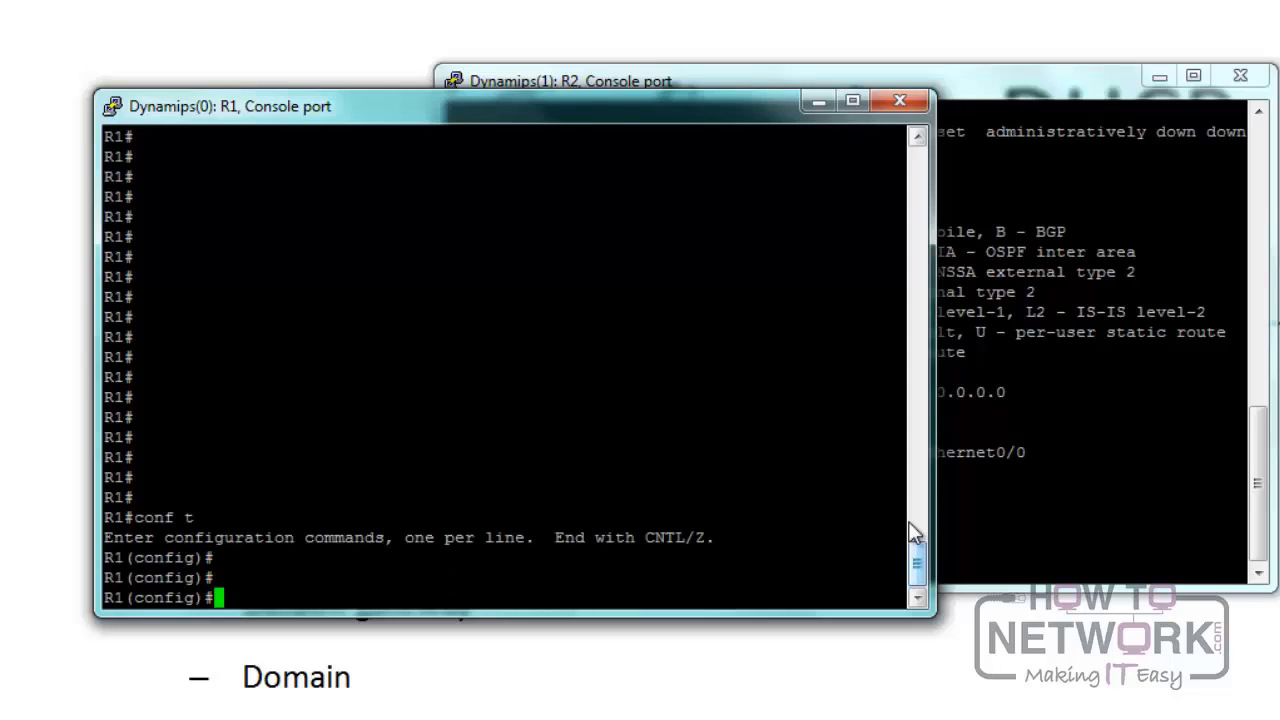
Step: Configure 'ntp master' on R1, correcting the 'ntp masteer' typo
{"action": "type", "text": "ntp masteer"}
{"action": "key", "text": "Return"}
{"action": "key", "text": "Up"}
{"action": "key", "text": "BackSpace"}
{"action": "key", "text": "BackSpace"}
{"action": "type", "text": "r"}
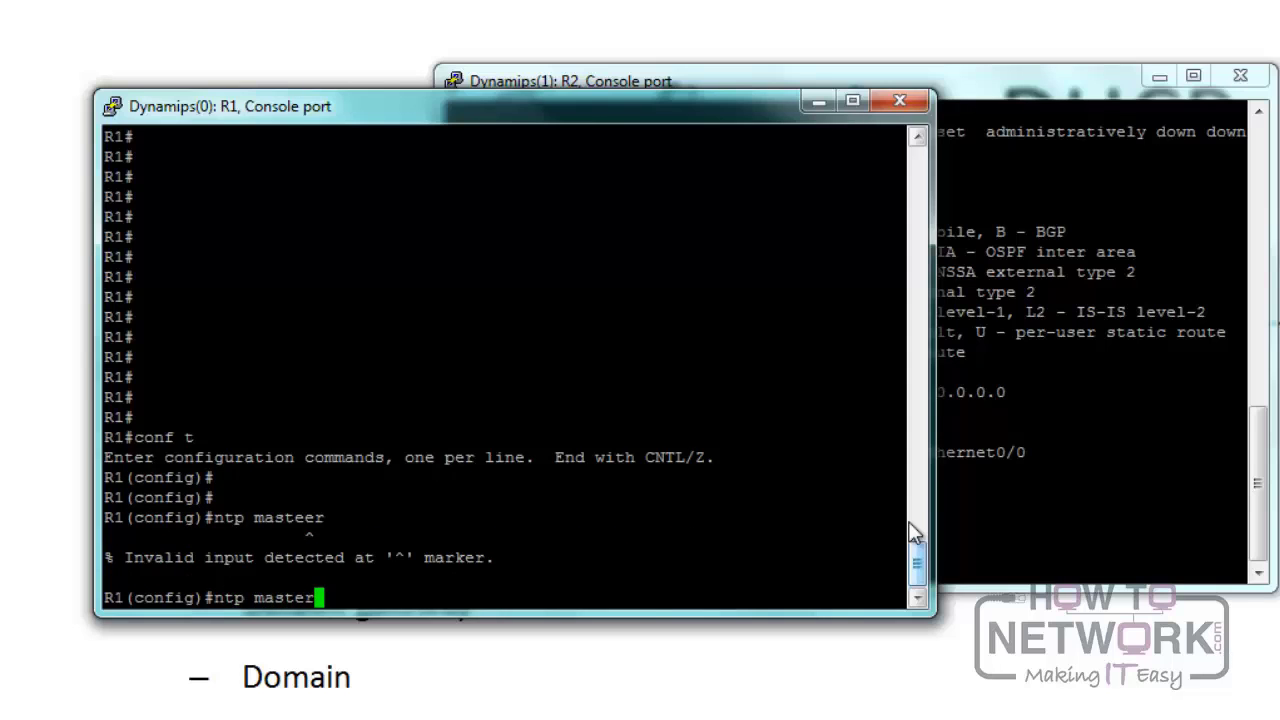
{"action": "key", "text": "Return"}
{"action": "key", "text": "Return"}
{"action": "key", "text": "Return"}
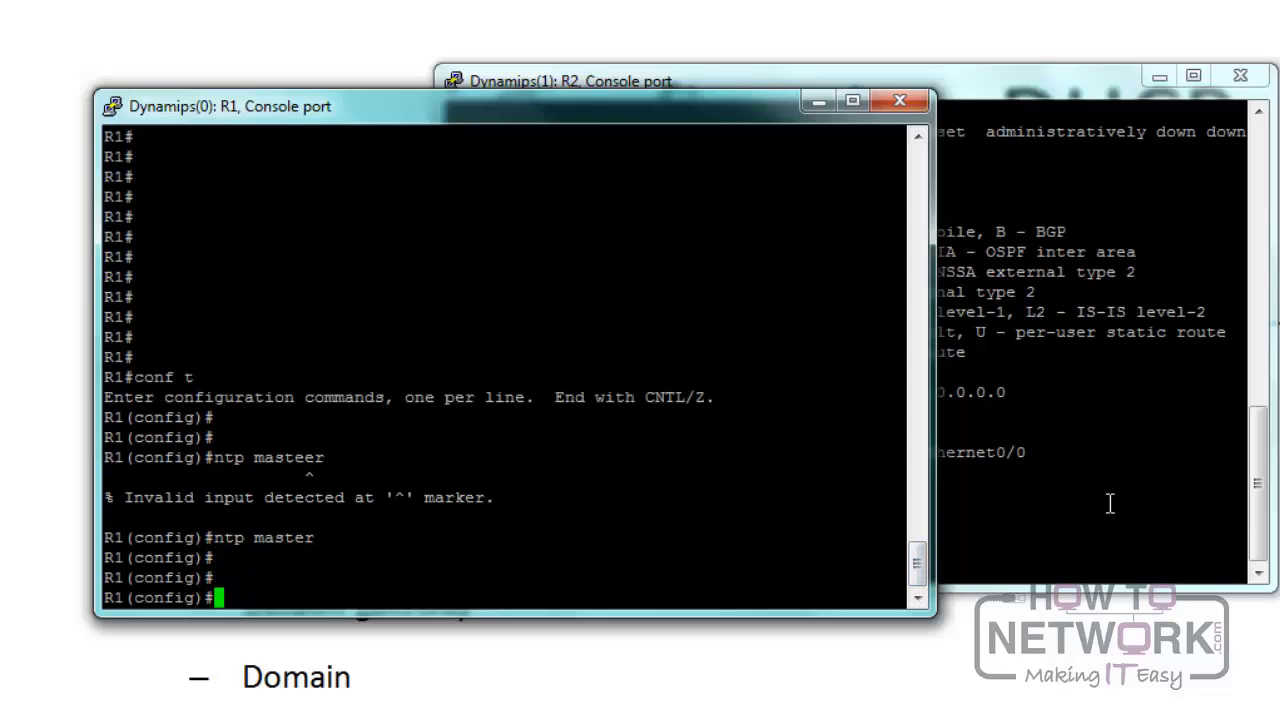
{"action": "left_click", "coordinate": [1110, 503]}
Step: Configure 'ntp server 172.16.12.1' on R2 in global configuration mode
{"action": "key", "text": "Return"}
{"action": "key", "text": "Return"}
{"action": "type", "text": "co"}
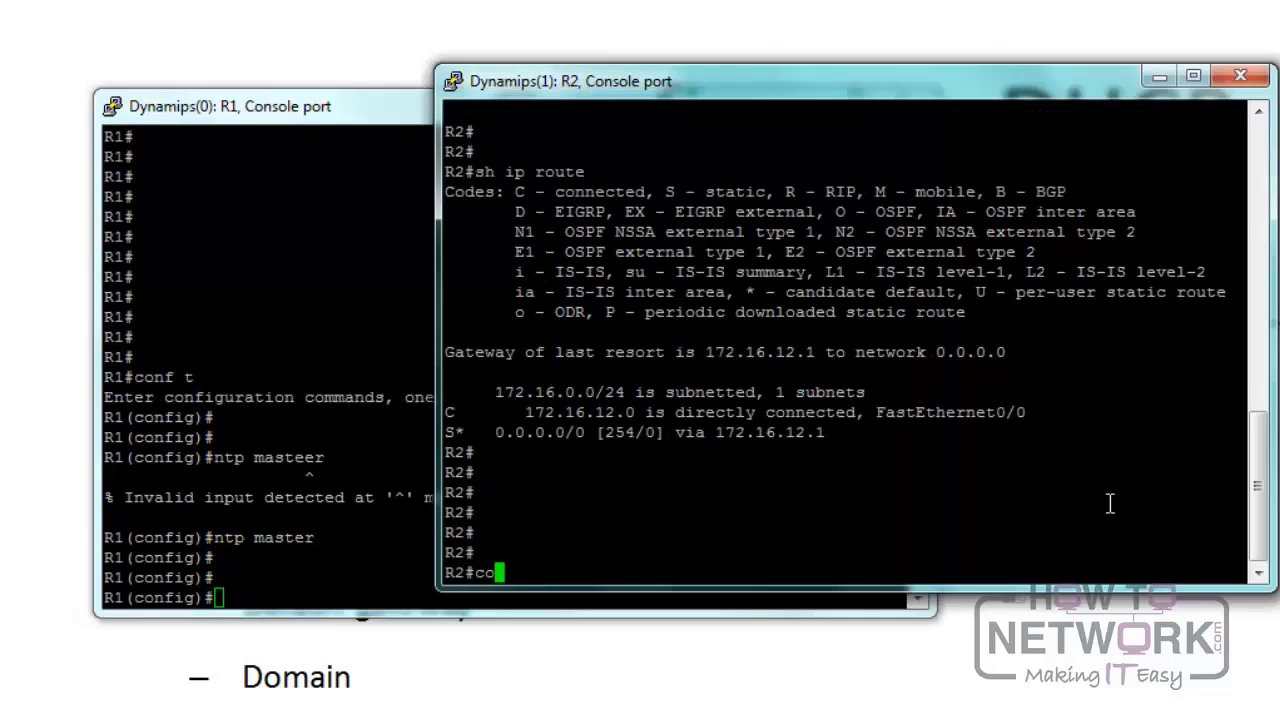
{"action": "type", "text": "nf t"}
{"action": "key", "text": "Return"}
{"action": "key", "text": "Return"}
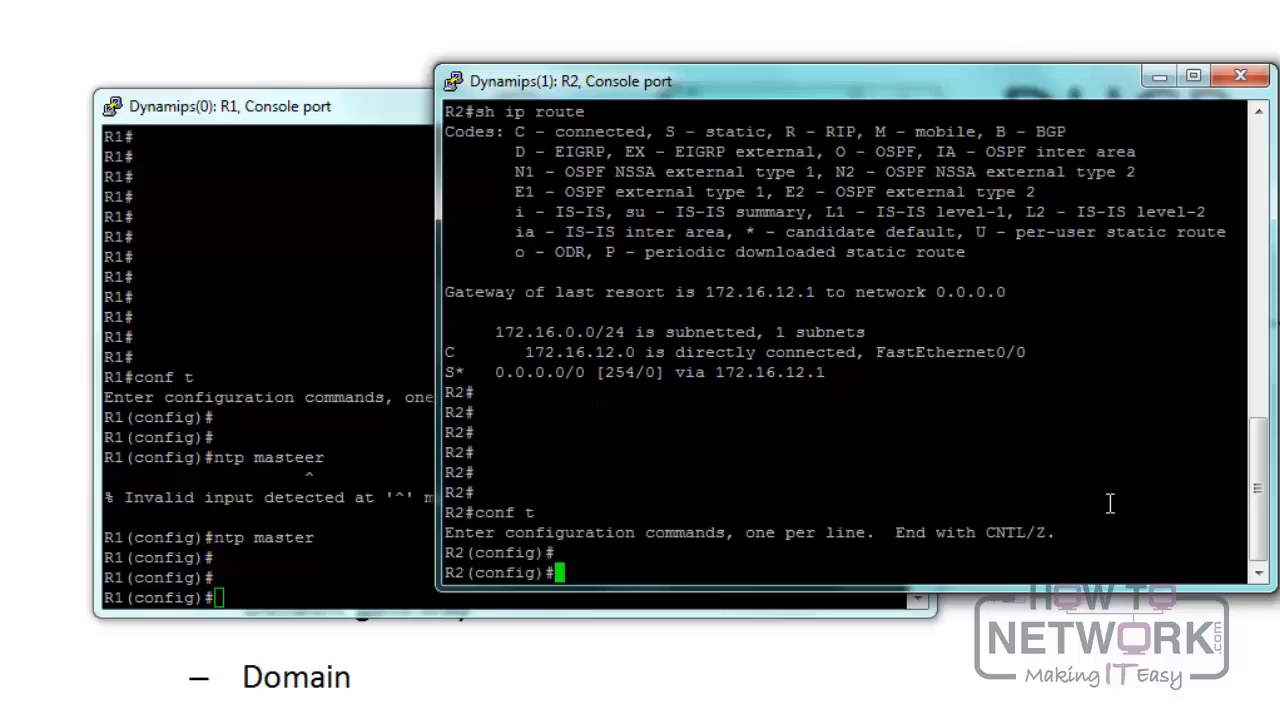
{"action": "type", "text": "ntp server "}
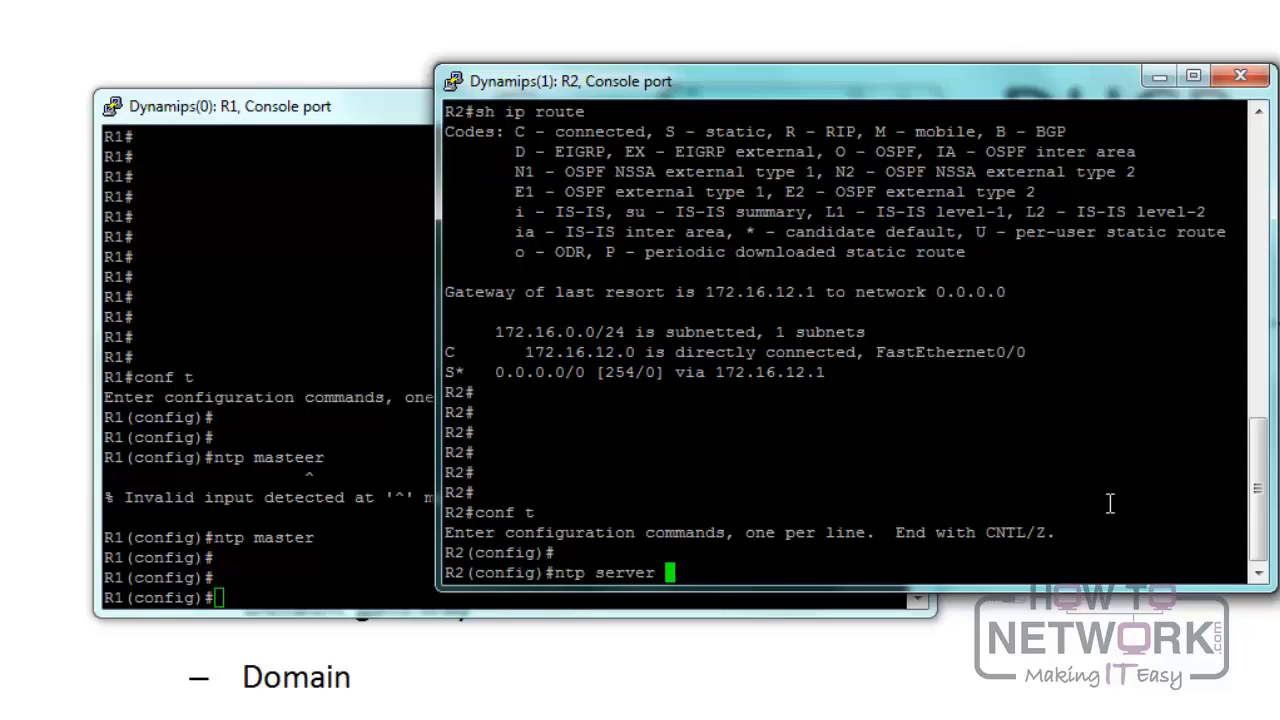
{"action": "type", "text": "172.16.12.1"}
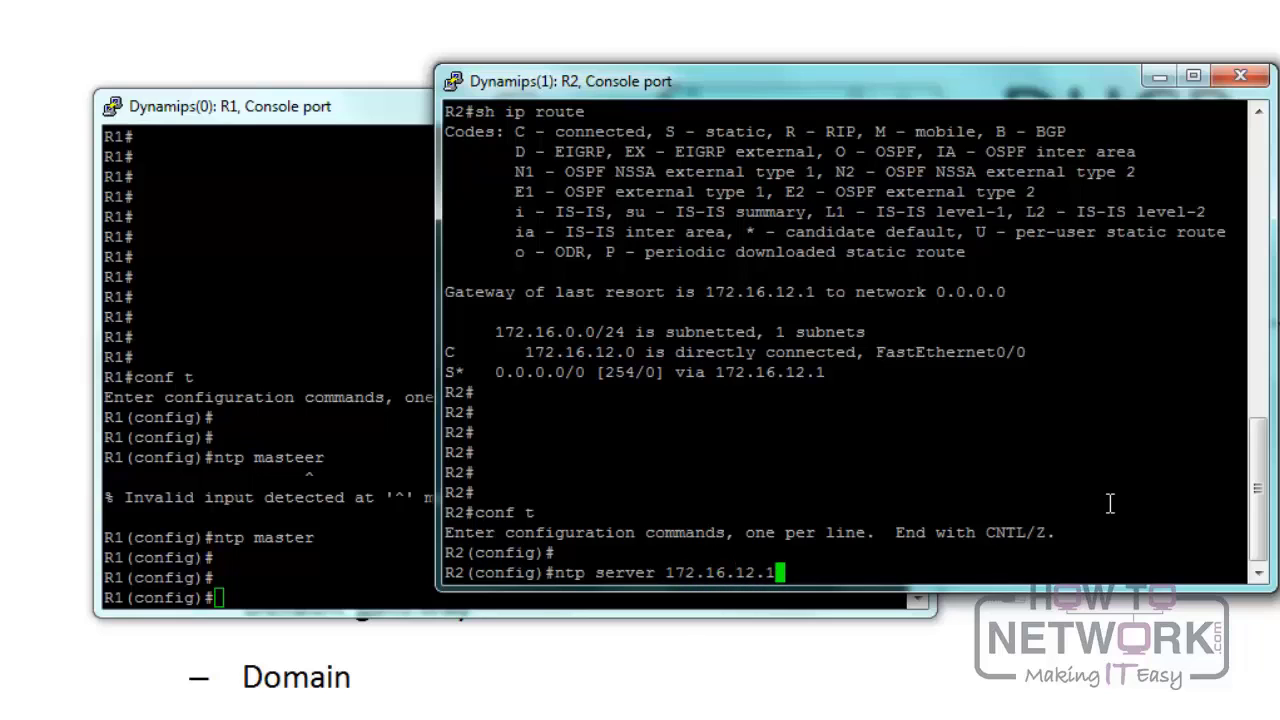
{"action": "key", "text": "Return"}
{"action": "key", "text": "Return"}
{"action": "key", "text": "Return"}
{"action": "type", "text": "exit"}
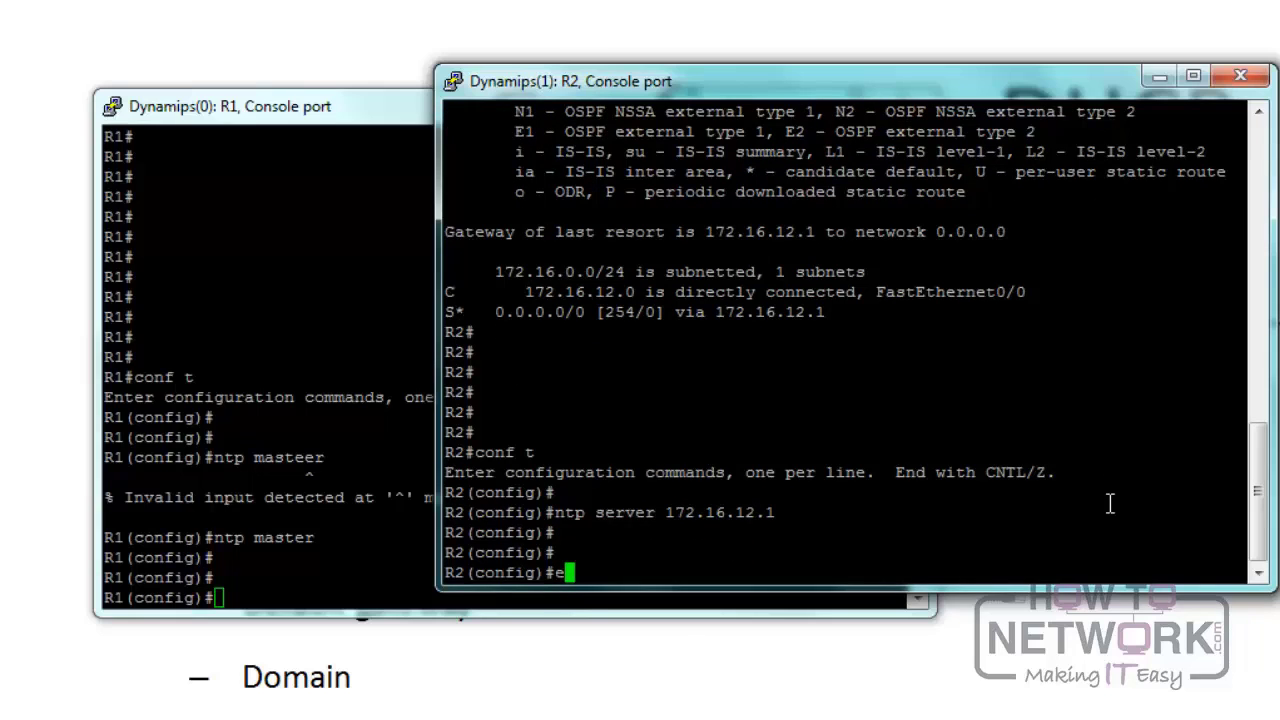
{"action": "key", "text": "Return"}
{"action": "key", "text": "Return"}
{"action": "key", "text": "Return"}
{"action": "key", "text": "Return"}
{"action": "key", "text": "Return"}
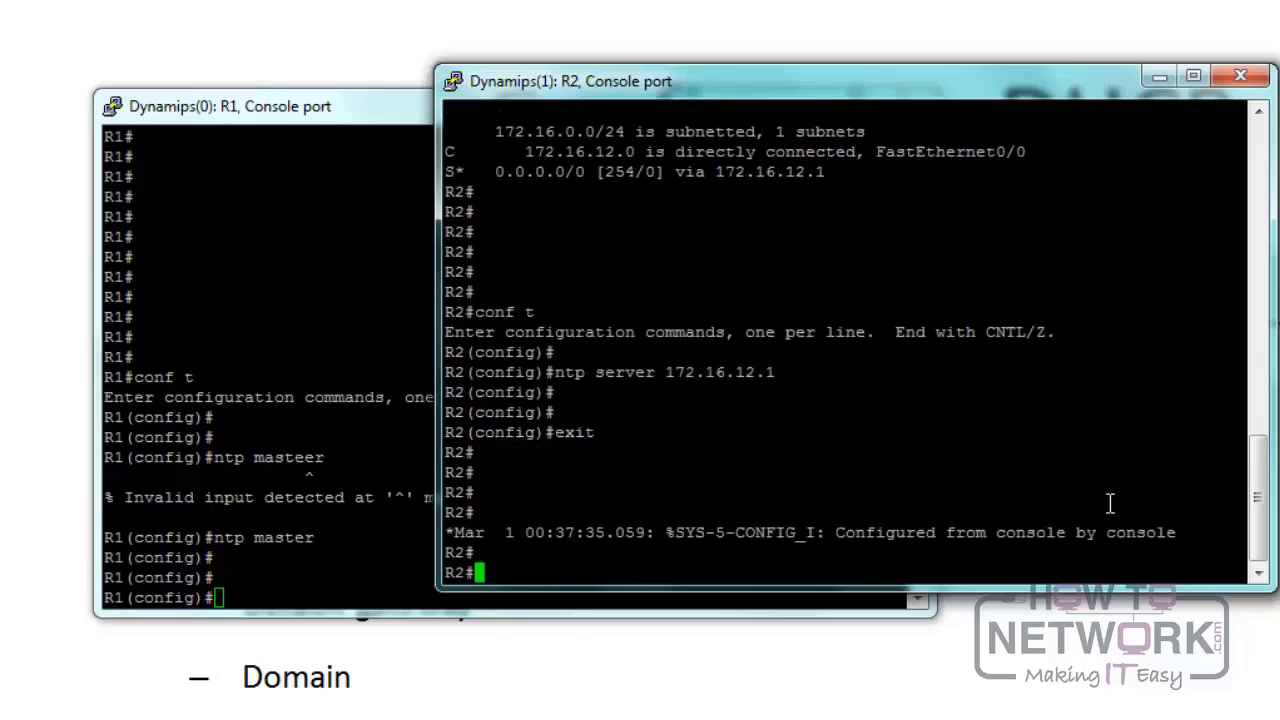
Step: Ping 172.16.12.1 and show R2's clock, highlighting the synced time 13:34:27 UTC Aug 31 2013
{"action": "type", "text": "ping 172.16.12.1"}
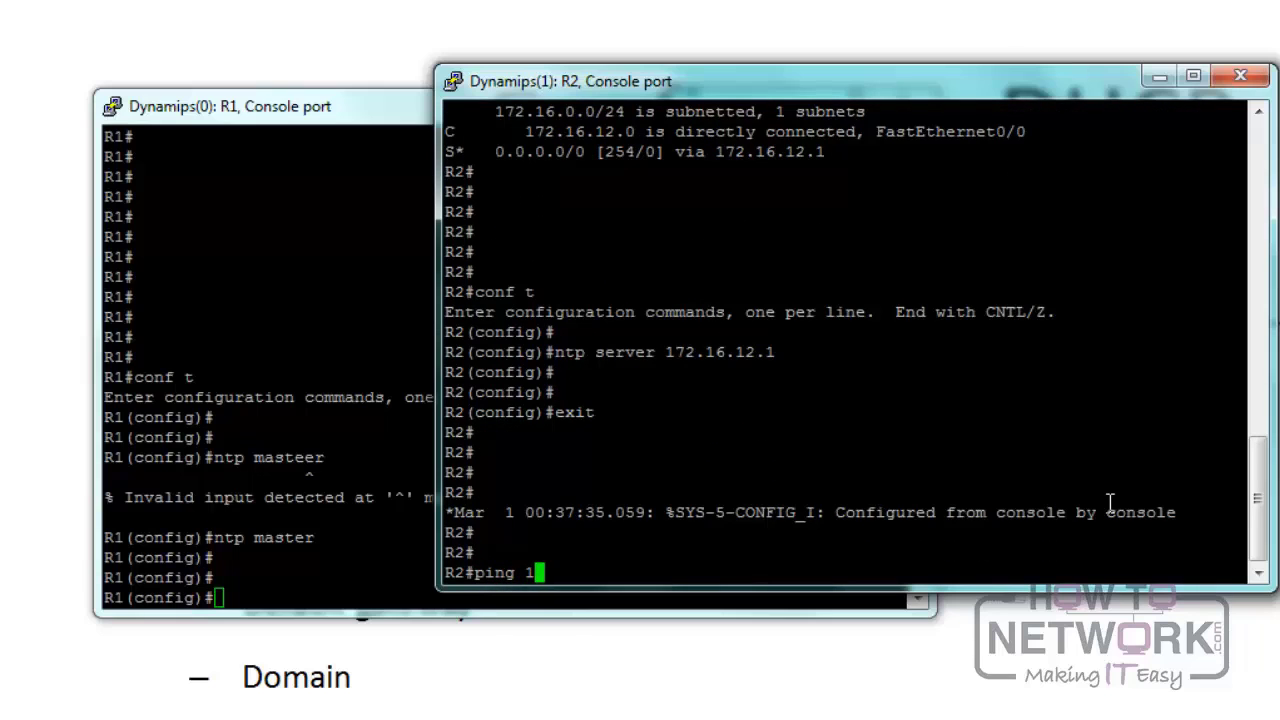
{"action": "key", "text": "Return"}
{"action": "key", "text": "Return"}
{"action": "key", "text": "Return"}
{"action": "key", "text": "Return"}
{"action": "type", "text": "sh clock"}
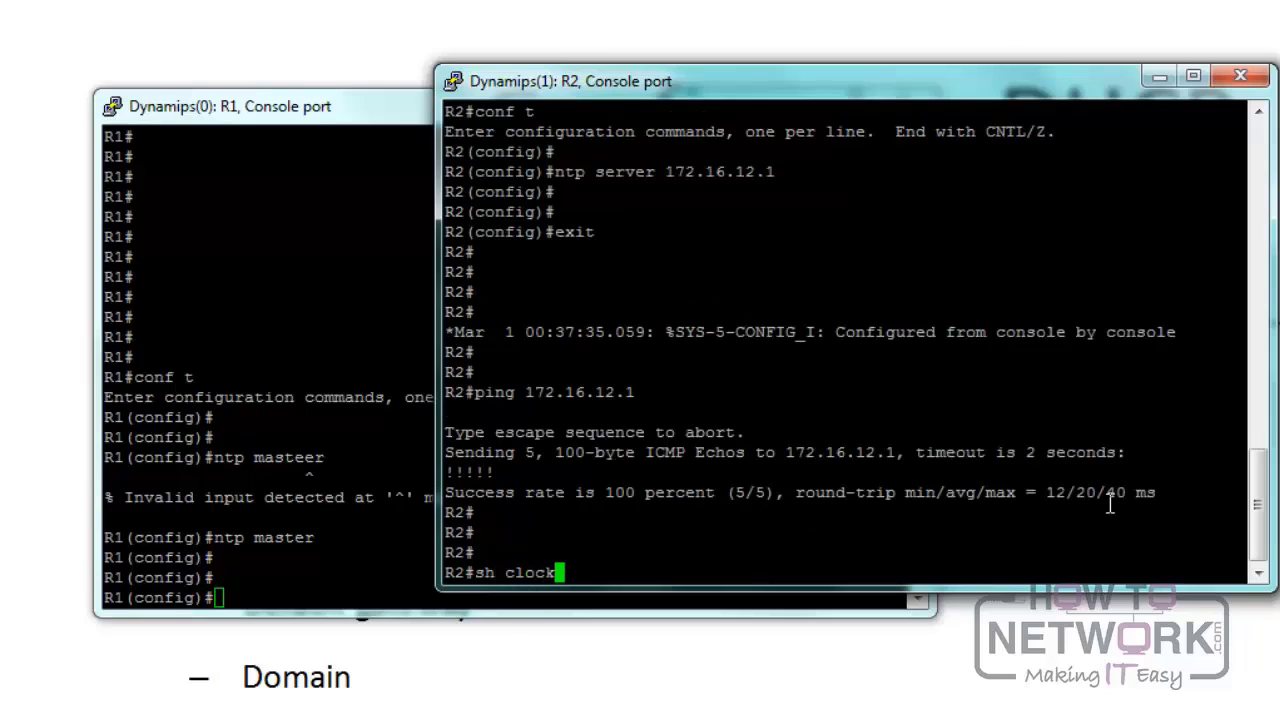
{"action": "key", "text": "Return"}
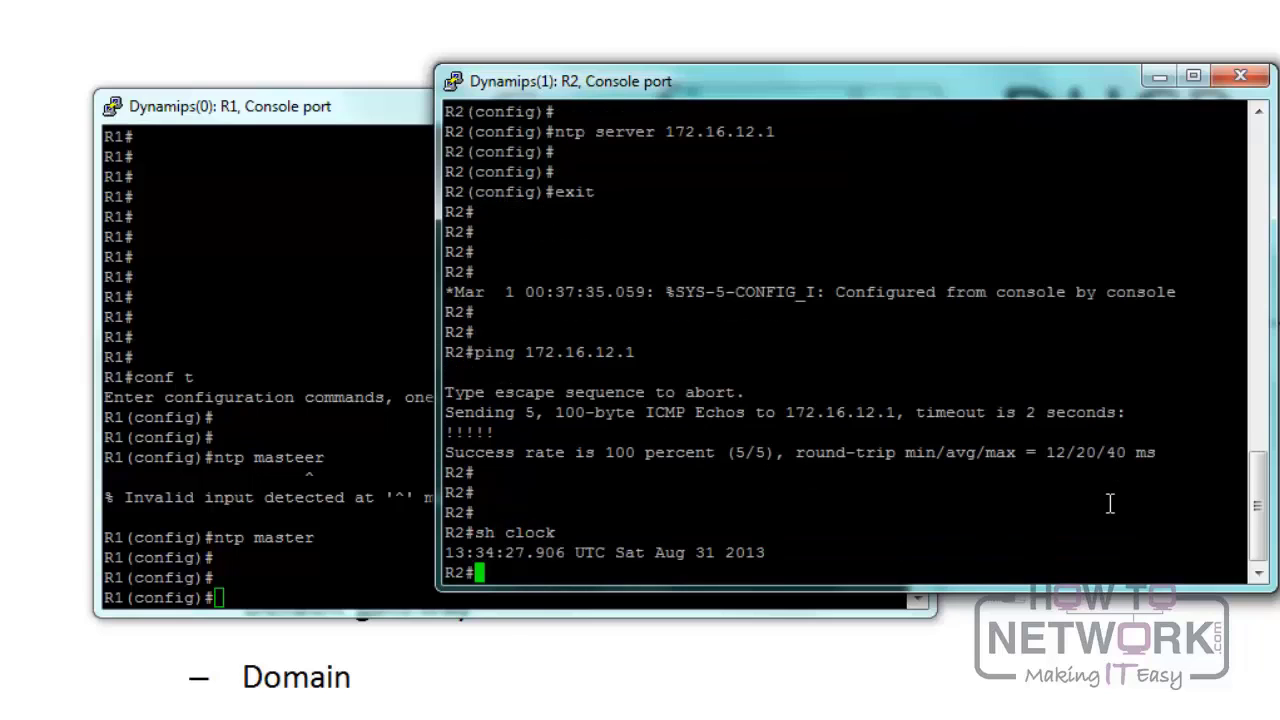
{"action": "left_click_drag", "start_coordinate": [446, 552], "coordinate": [749, 552]}
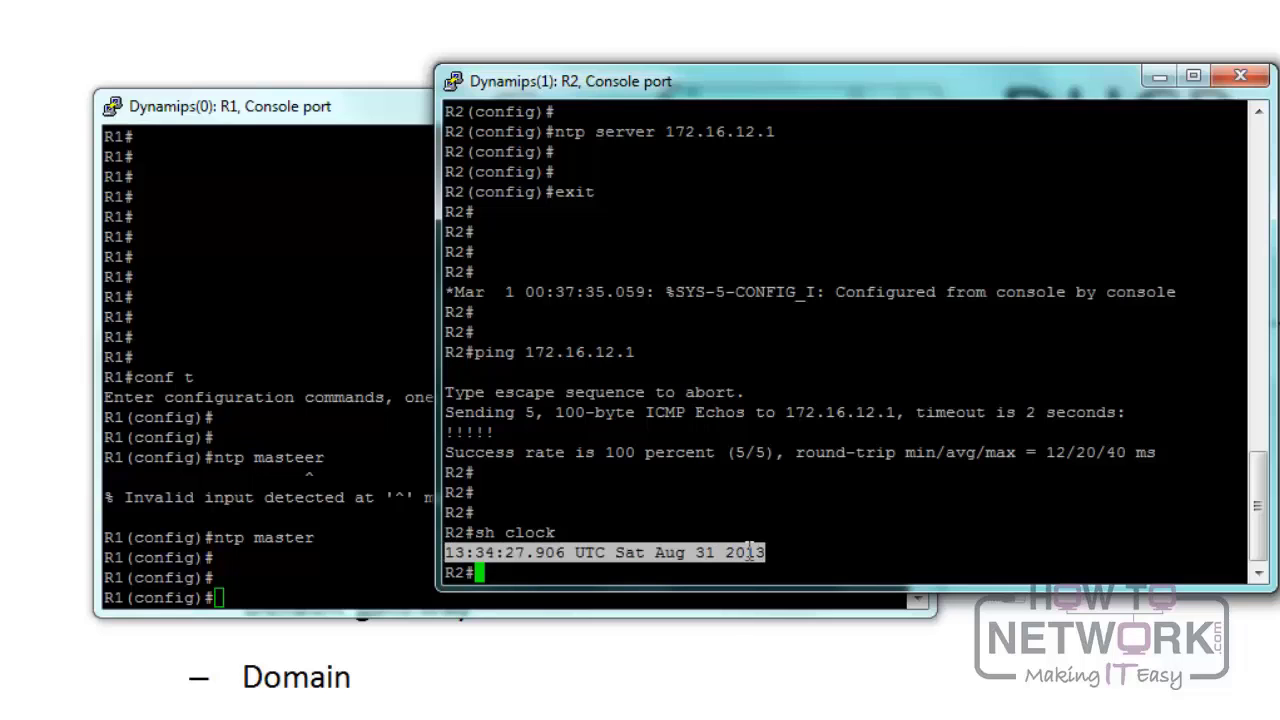
{"action": "key", "text": "Return"}
{"action": "key", "text": "Return"}
{"action": "key", "text": "Return"}
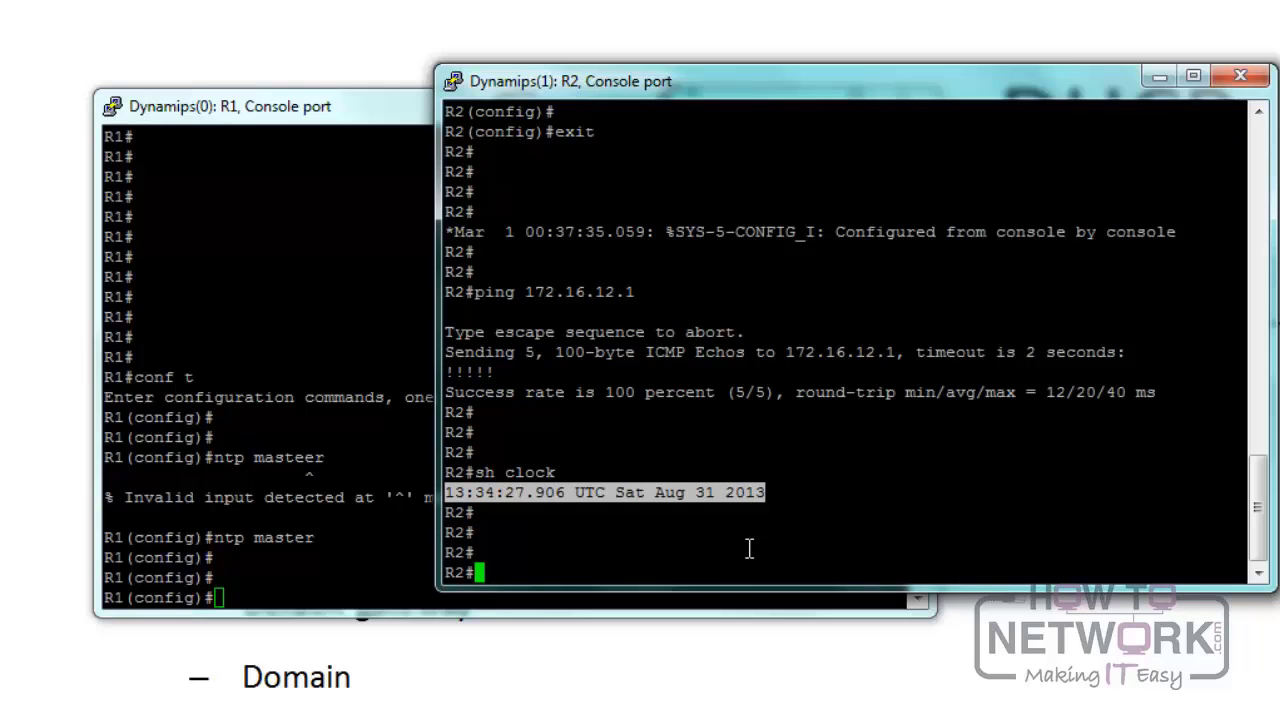
Step: List R2's NTP associations, highlighting 172.16.12.1's status markers and the master synced and configured legend
{"action": "type", "text": "sh ntp ass"}
{"action": "key", "text": "Tab"}
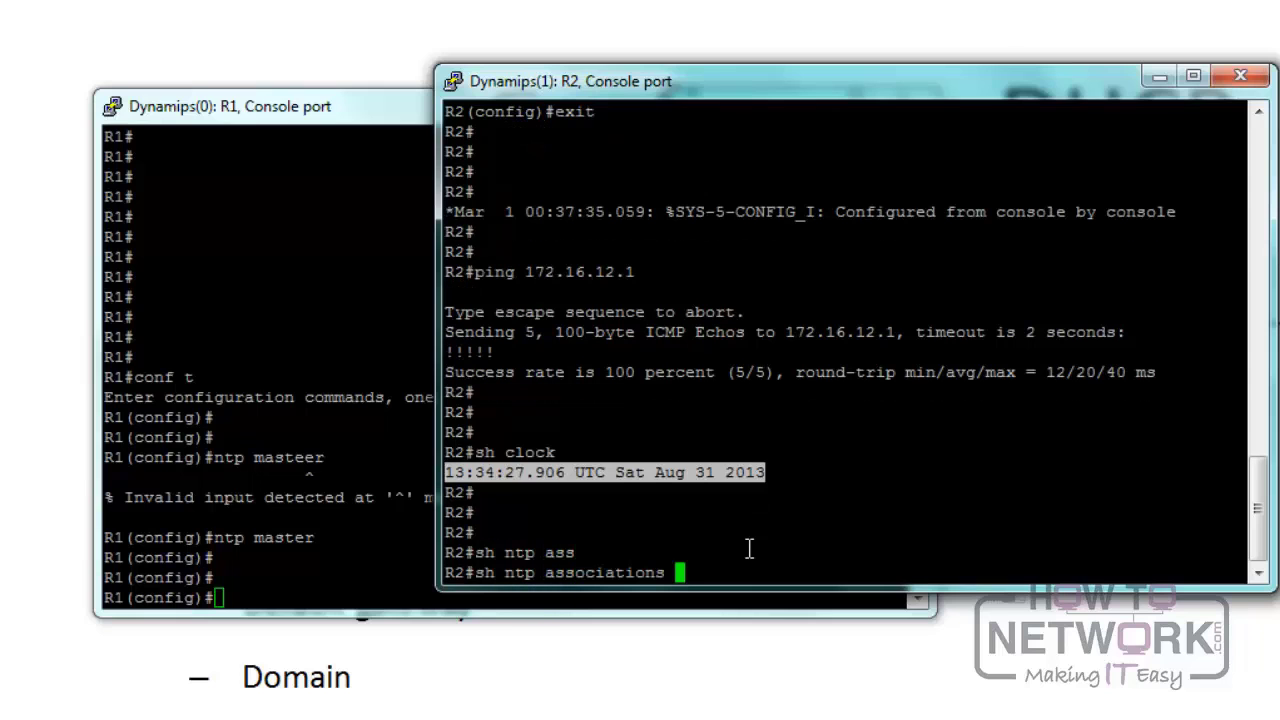
{"action": "key", "text": "Return"}
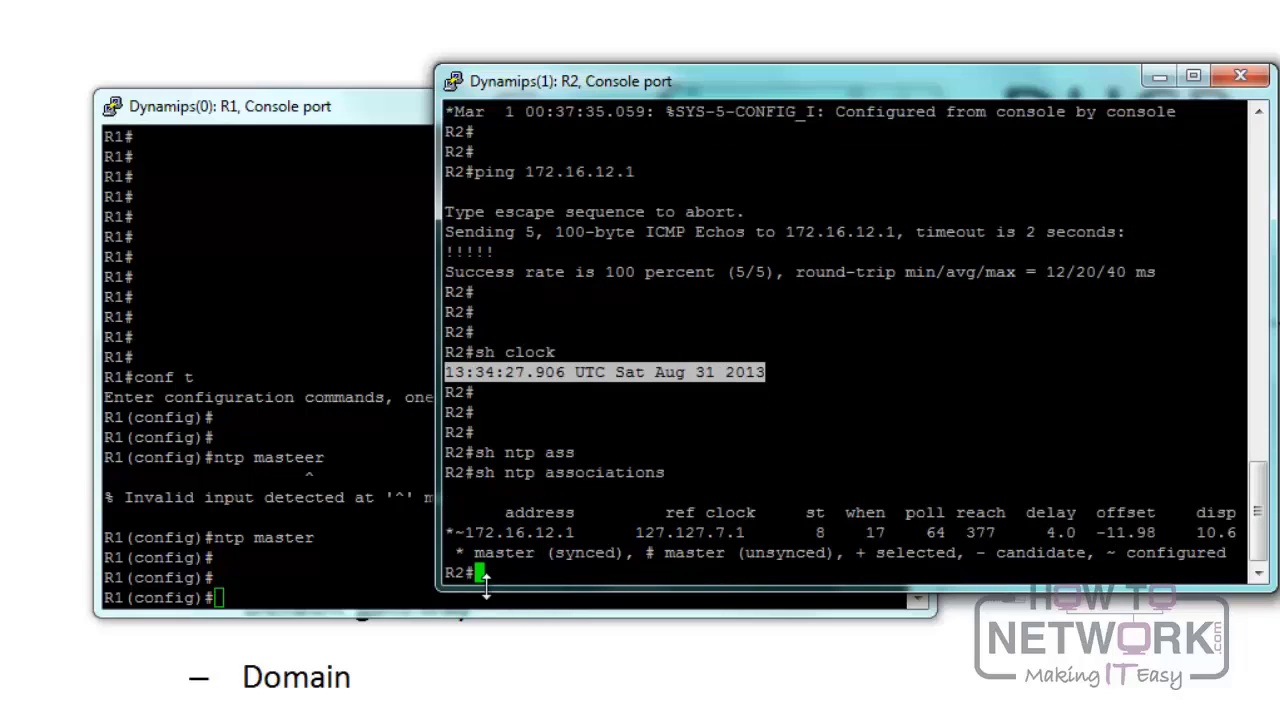
{"action": "left_click", "coordinate": [452, 535]}
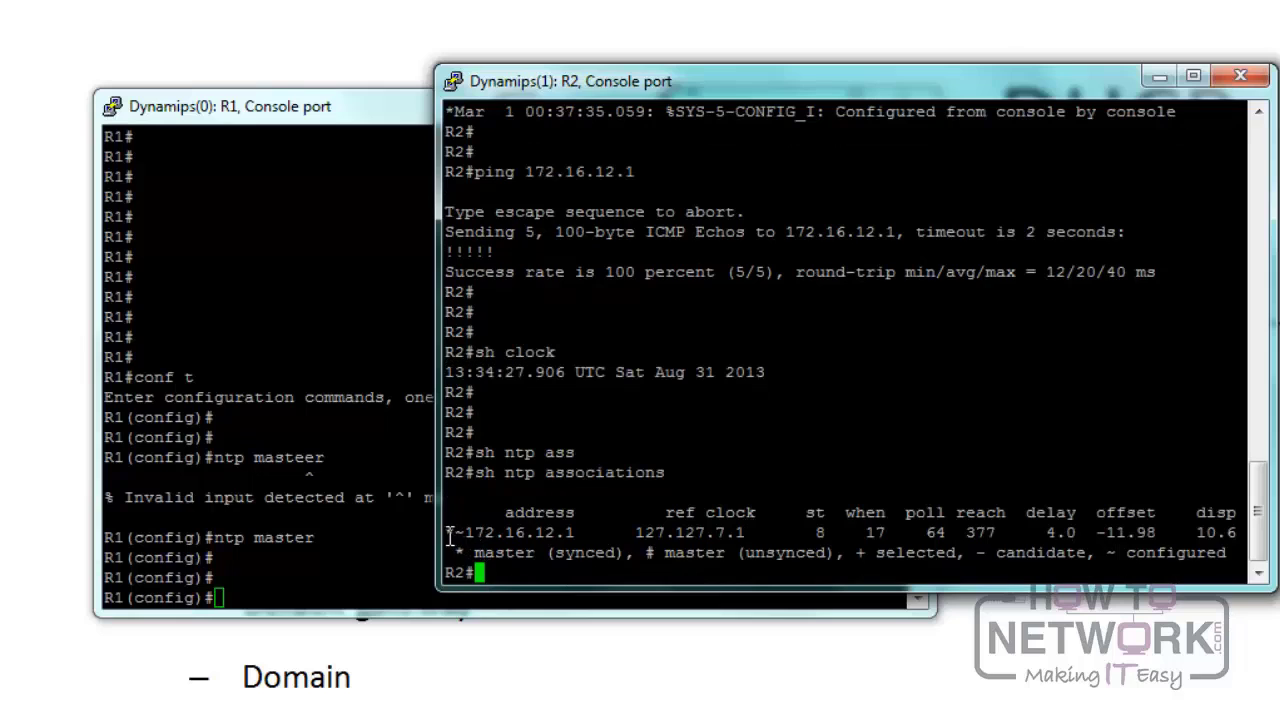
{"action": "double_click", "coordinate": [452, 533]}
{"action": "left_click_drag", "start_coordinate": [456, 552], "coordinate": [628, 552]}
{"action": "left_click_drag", "start_coordinate": [1102, 561], "coordinate": [1226, 561]}
{"action": "key", "text": "Return"}
{"action": "key", "text": "Return"}
{"action": "key", "text": "Return"}
{"action": "key", "text": "Return"}
{"action": "key", "text": "Return"}
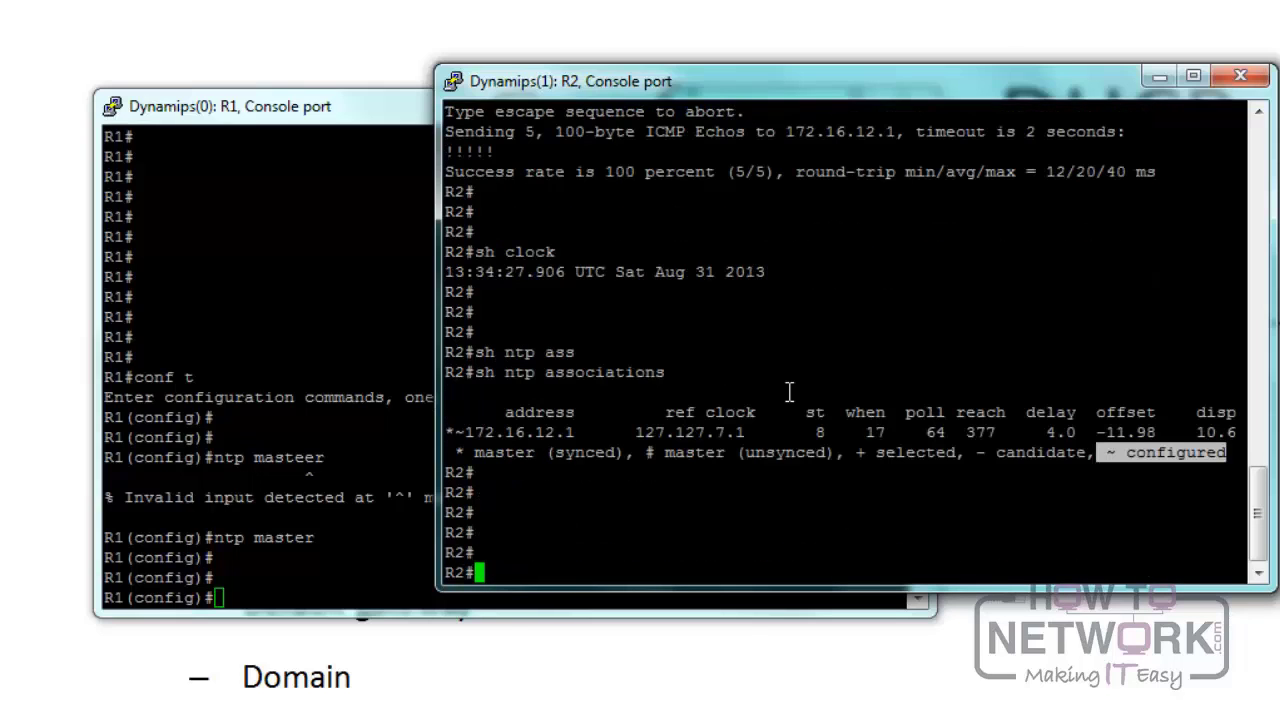